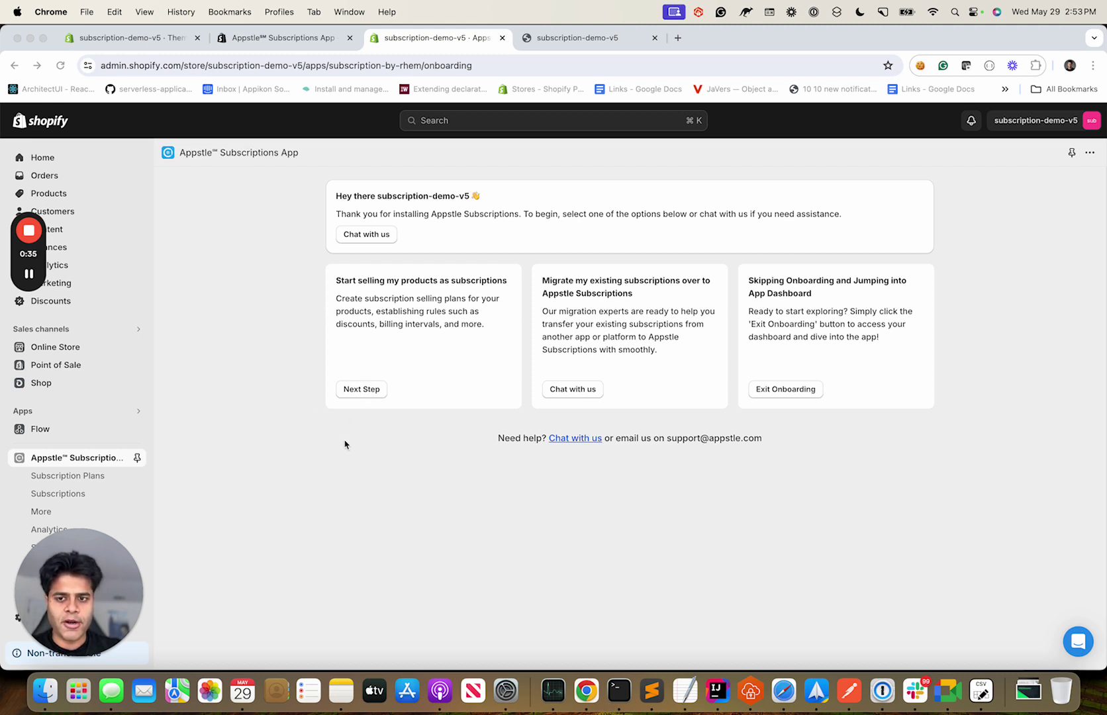
# Start a new subscription plan and tick Selling Plans Ski Wax in the product picker.
pyautogui.click(358, 391)
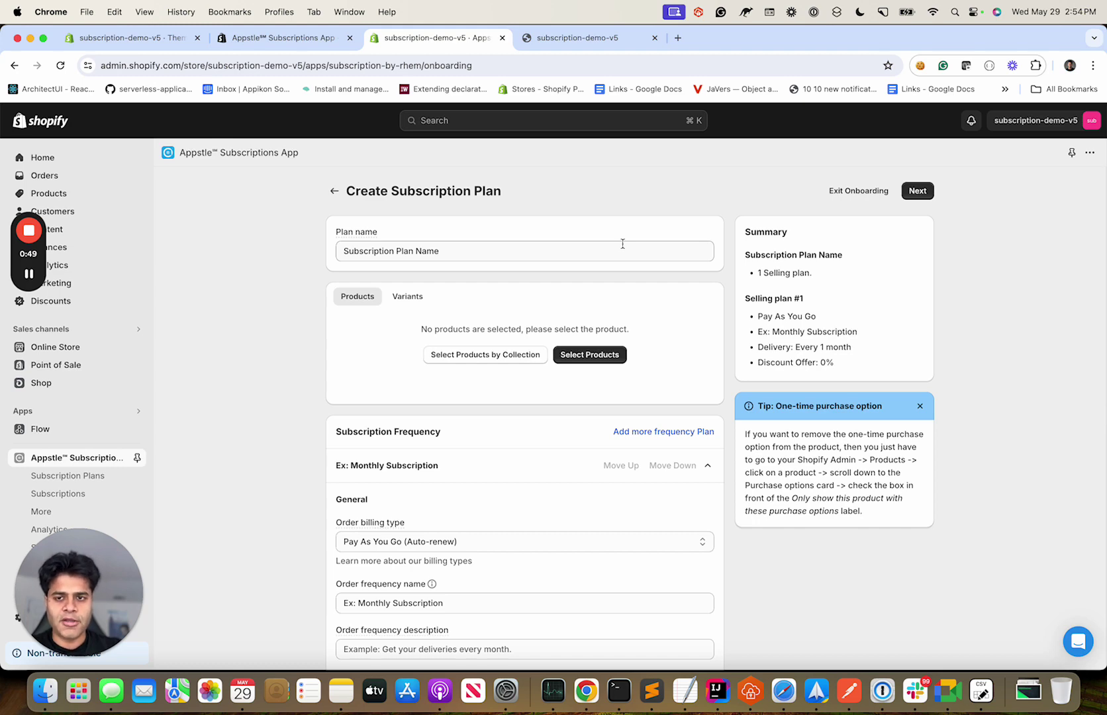
pyautogui.click(589, 355)
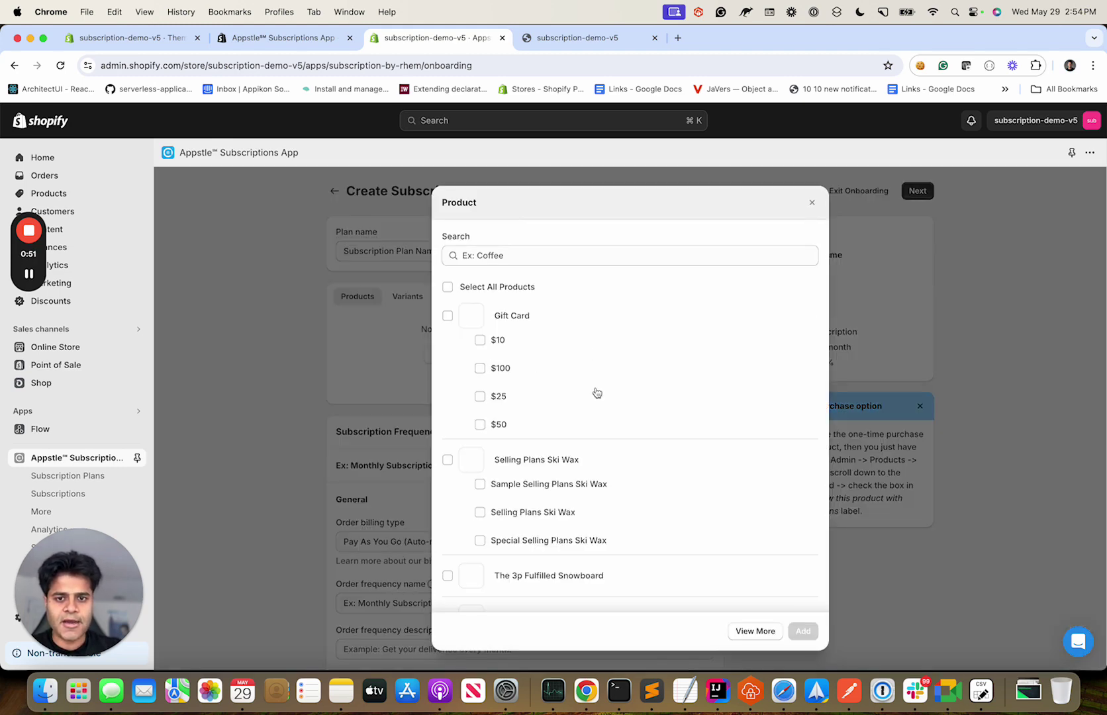
pyautogui.scroll(-3, 530, 503)
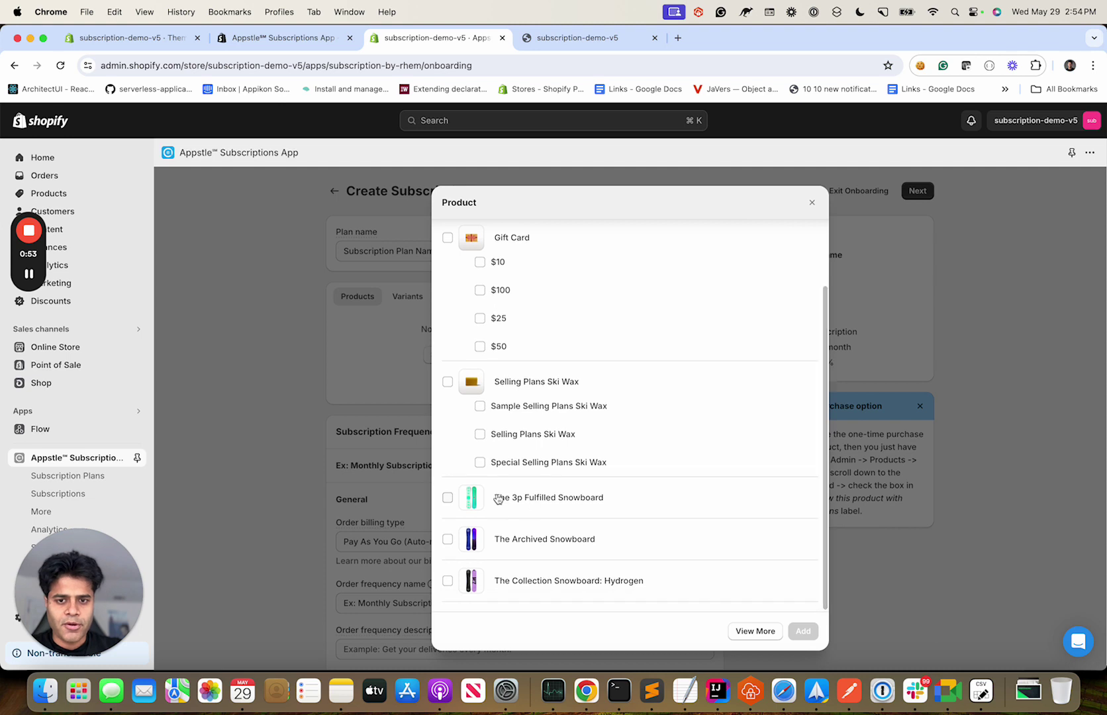
pyautogui.click(447, 382)
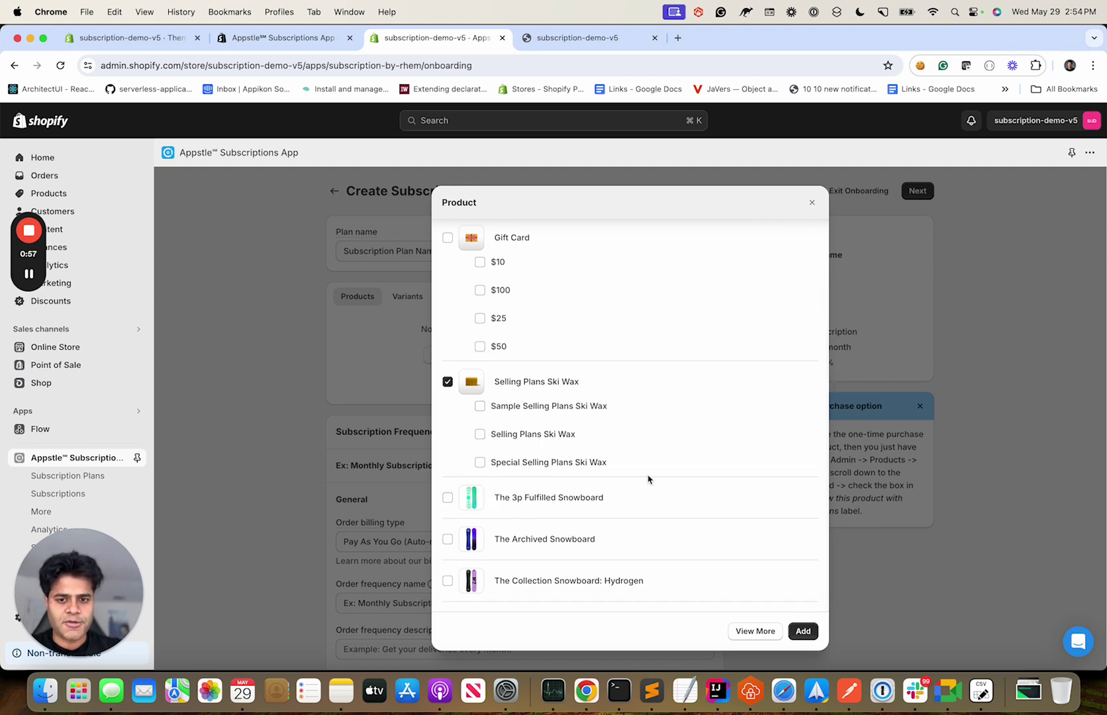
# Add Ski Wax to the plan and keep Pay As You Go (Auto-renew) billing.
pyautogui.click(802, 632)
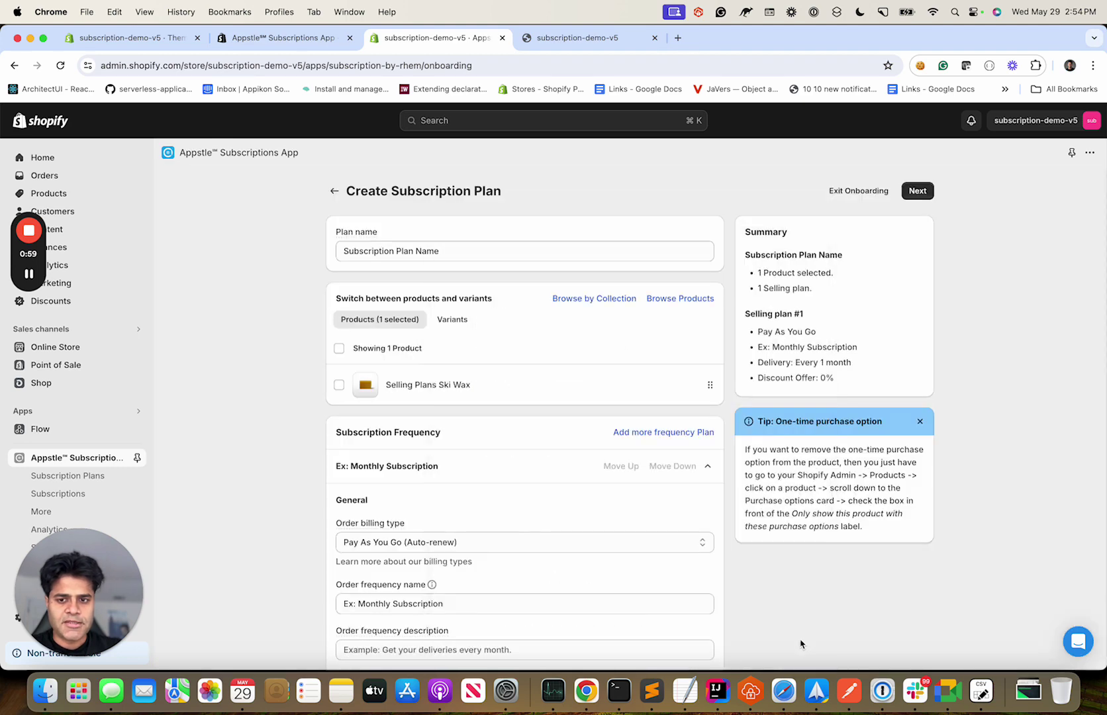
pyautogui.scroll(-3, 764, 637)
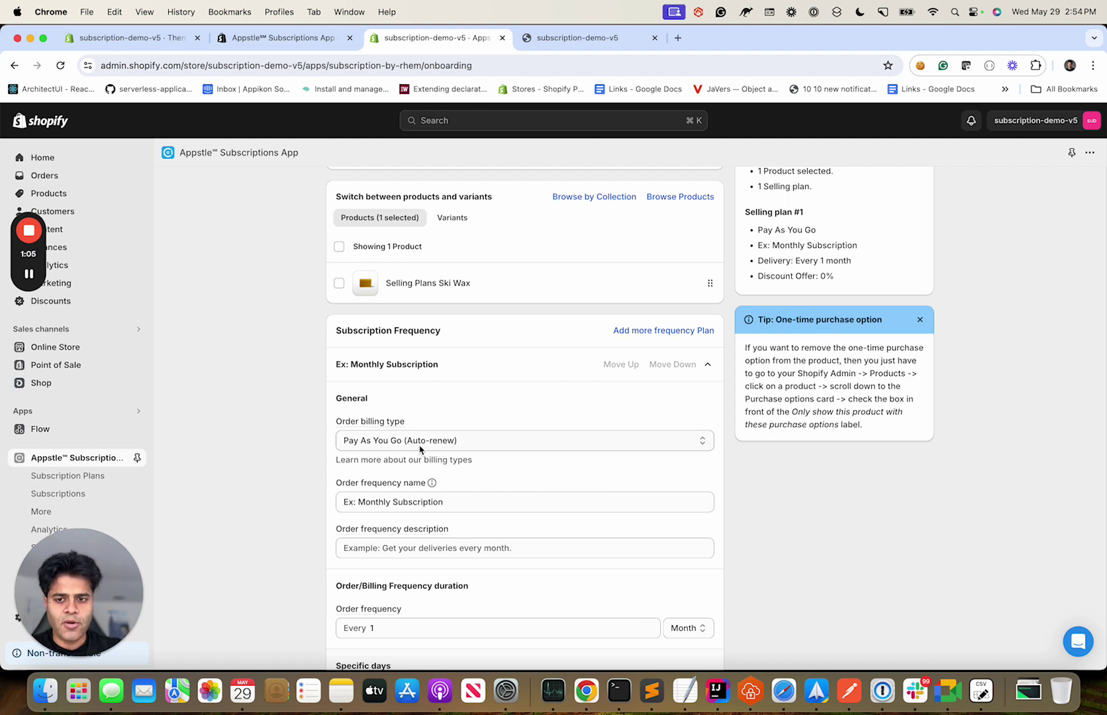
pyautogui.click(420, 450)
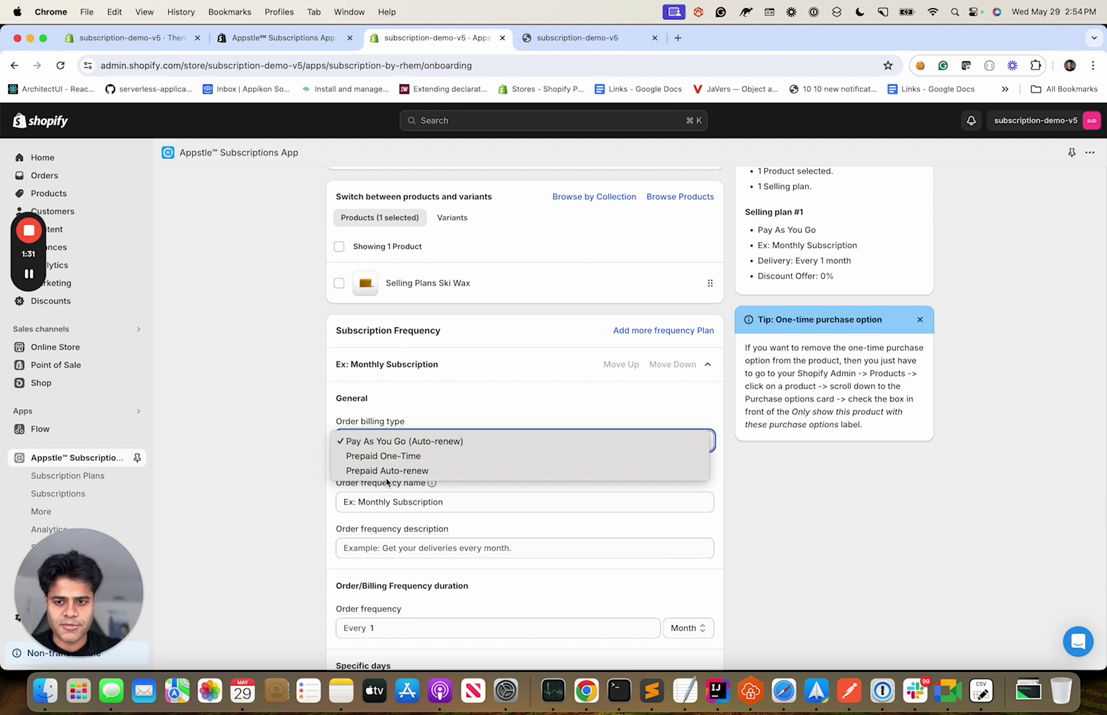
pyautogui.click(386, 442)
# Rename the frequency option from 'Ex: Monthly Subscription' to 'Monthly Subscription' and skim its help article.
pyautogui.scroll(-2, 374, 440)
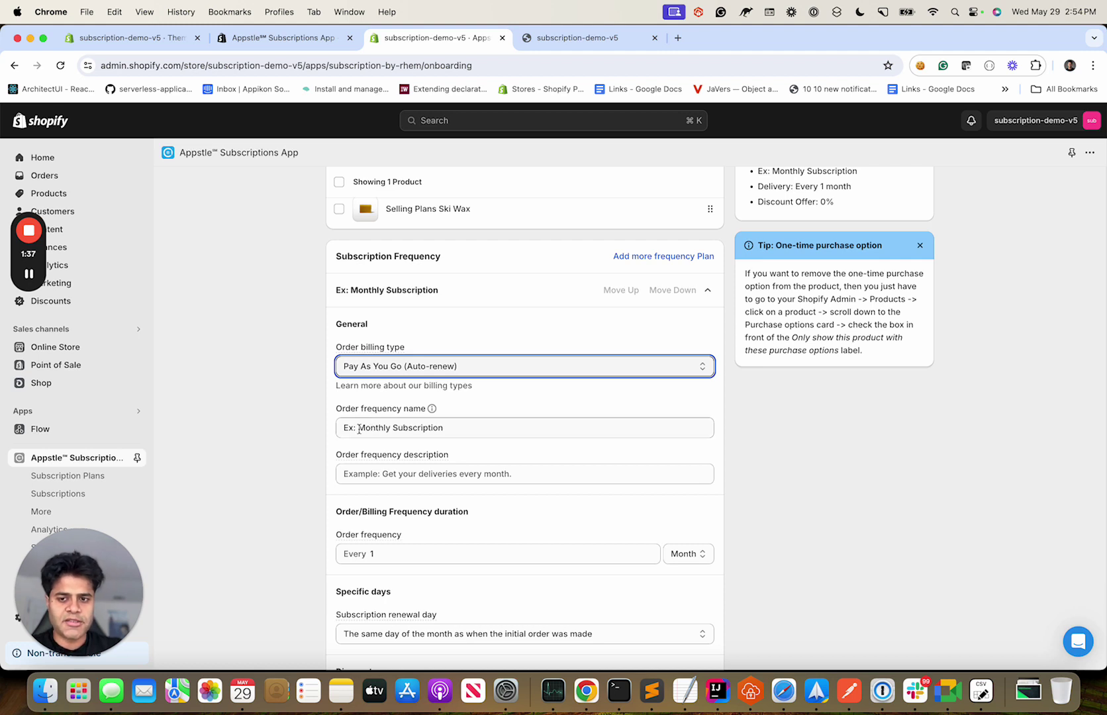
pyautogui.moveTo(359, 429); pyautogui.dragTo(331, 431)
pyautogui.press('BackSpace')
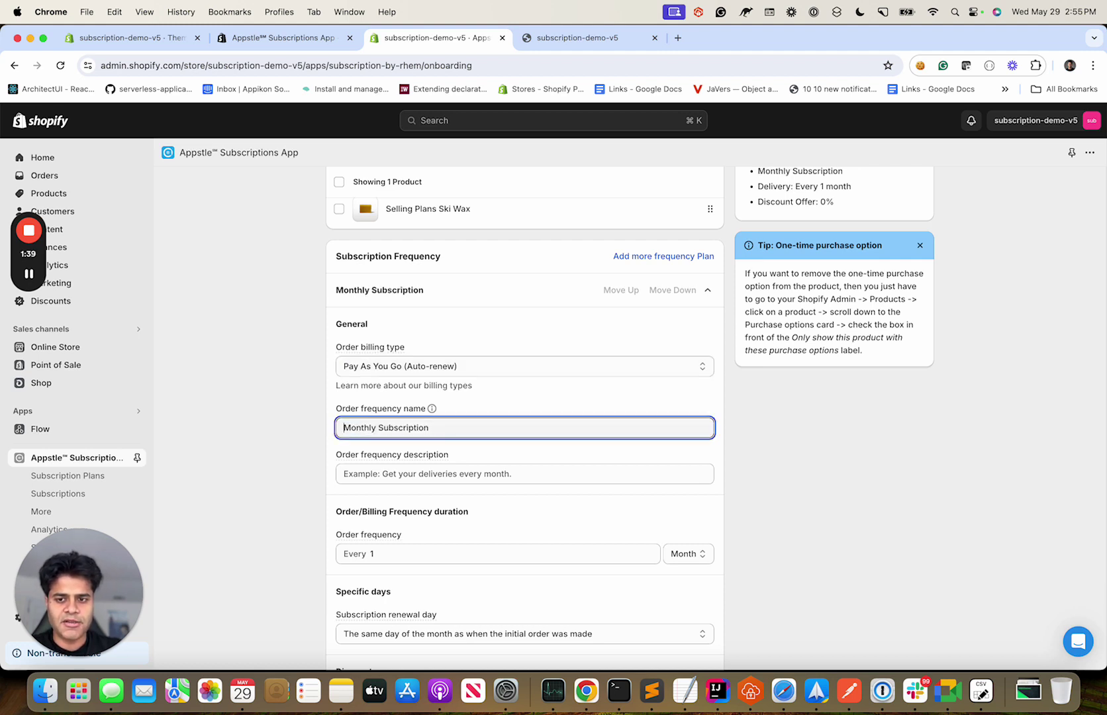
pyautogui.scroll(1, 409, 515)
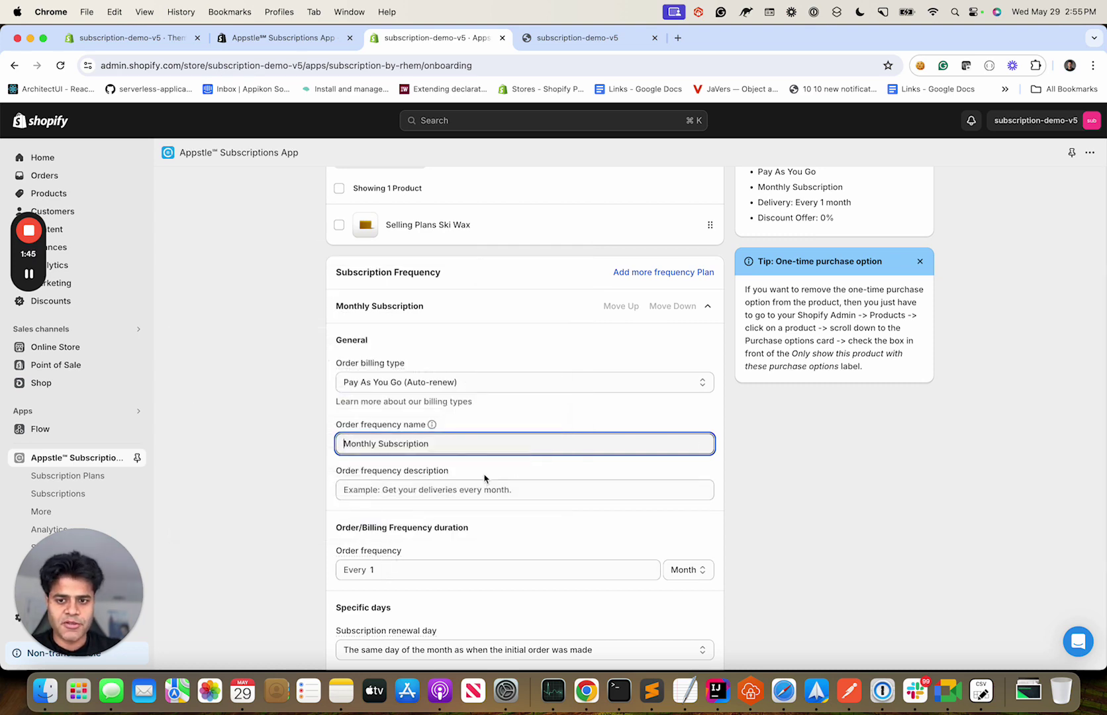
pyautogui.click(432, 425)
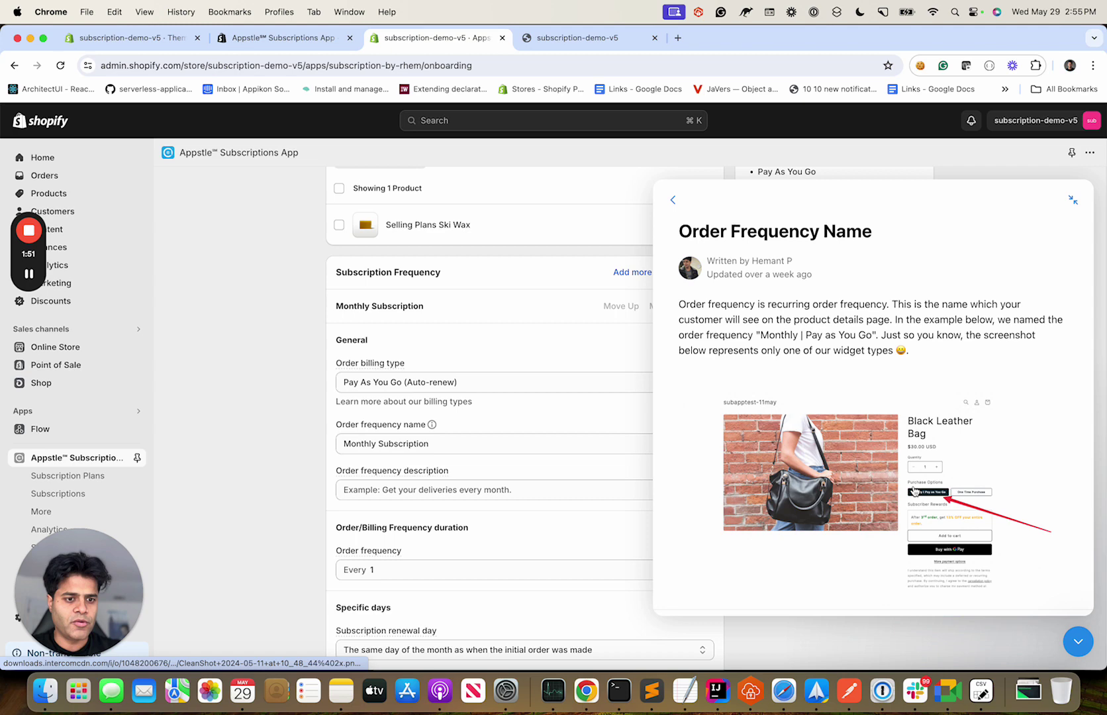
pyautogui.click(1077, 644)
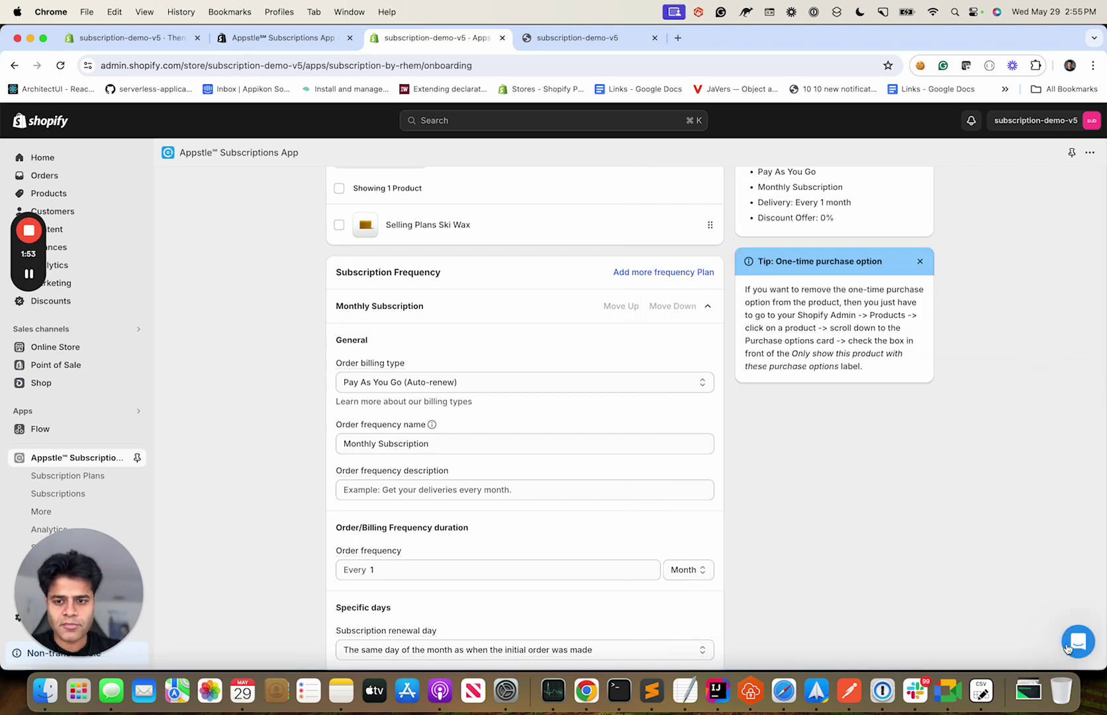
pyautogui.scroll(-2, 721, 558)
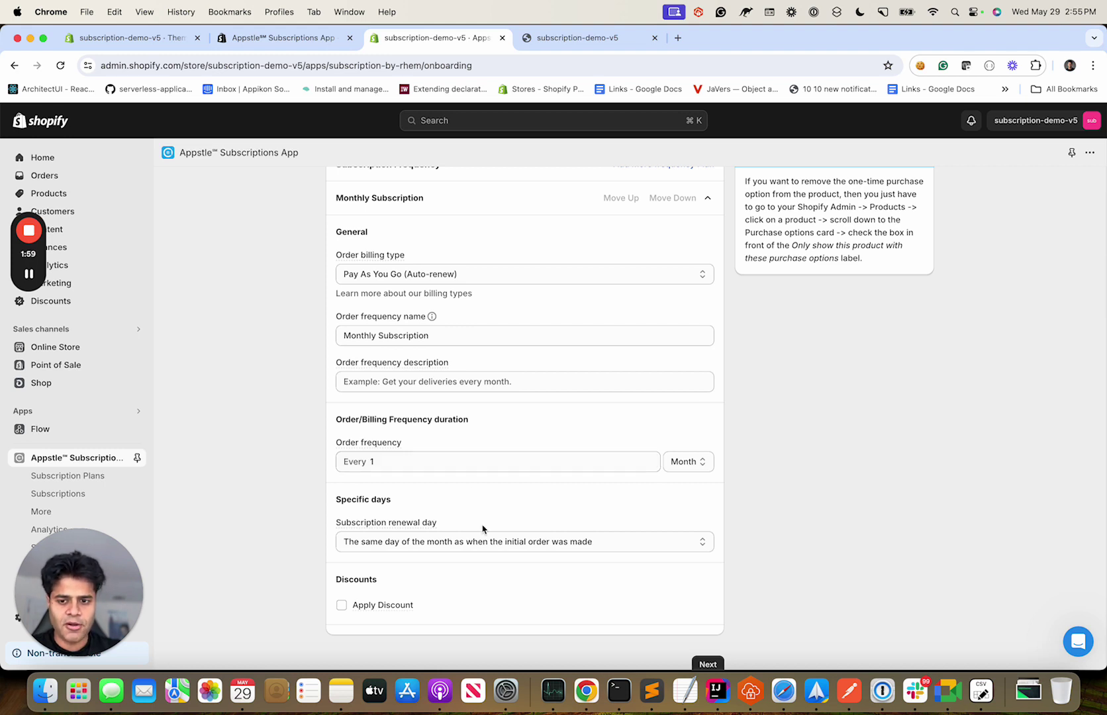
pyautogui.scroll(-2, 482, 528)
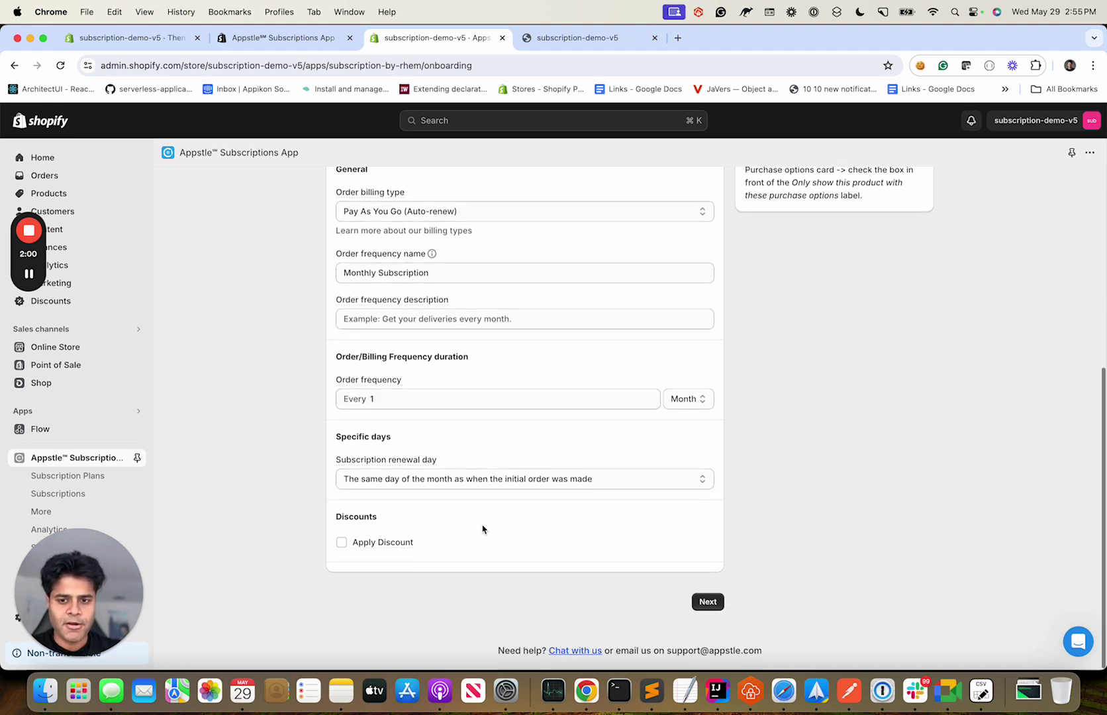
pyautogui.click(479, 486)
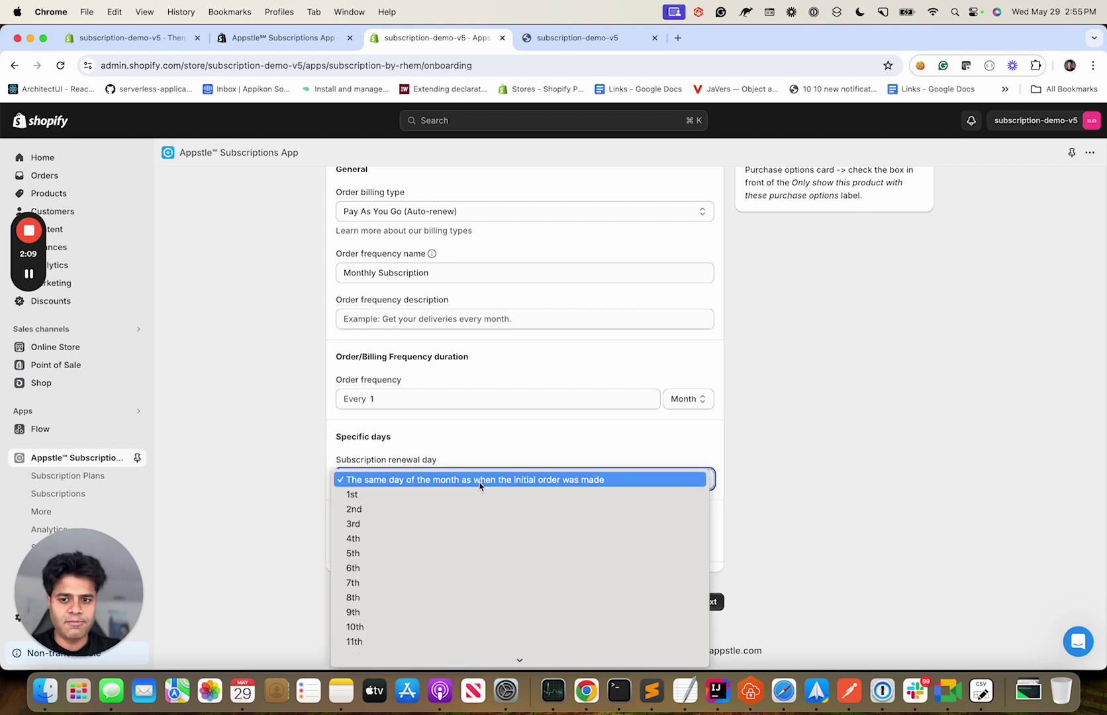
pyautogui.click(780, 439)
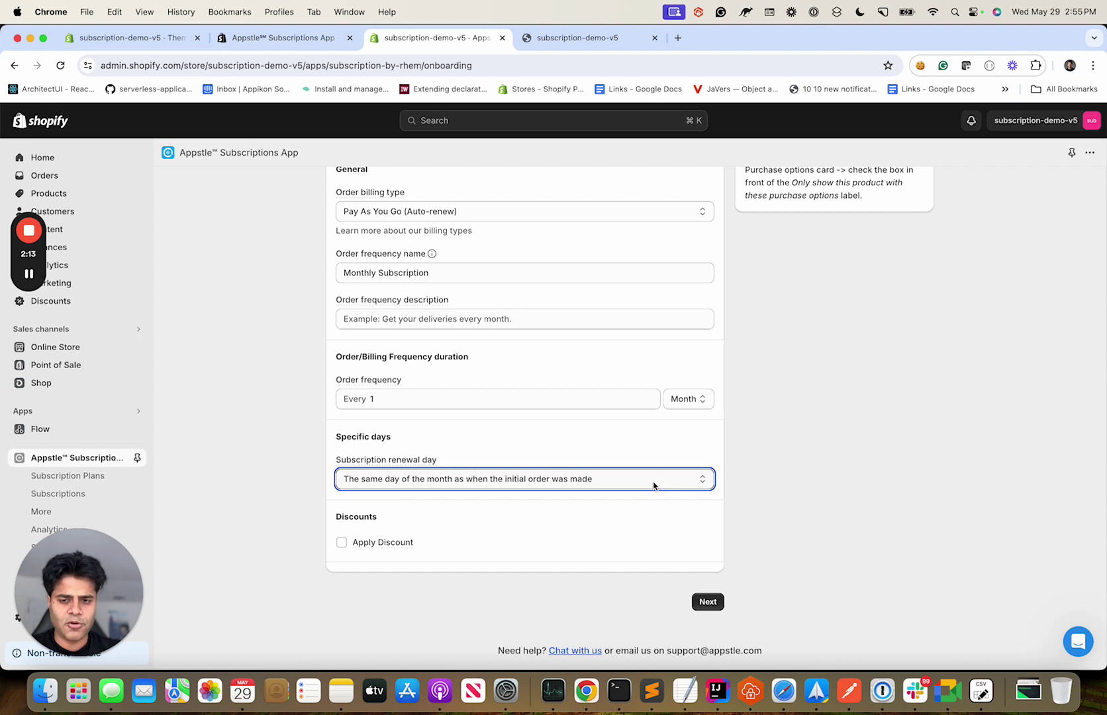
pyautogui.scroll(-1, 631, 538)
pyautogui.scroll(1, 631, 539)
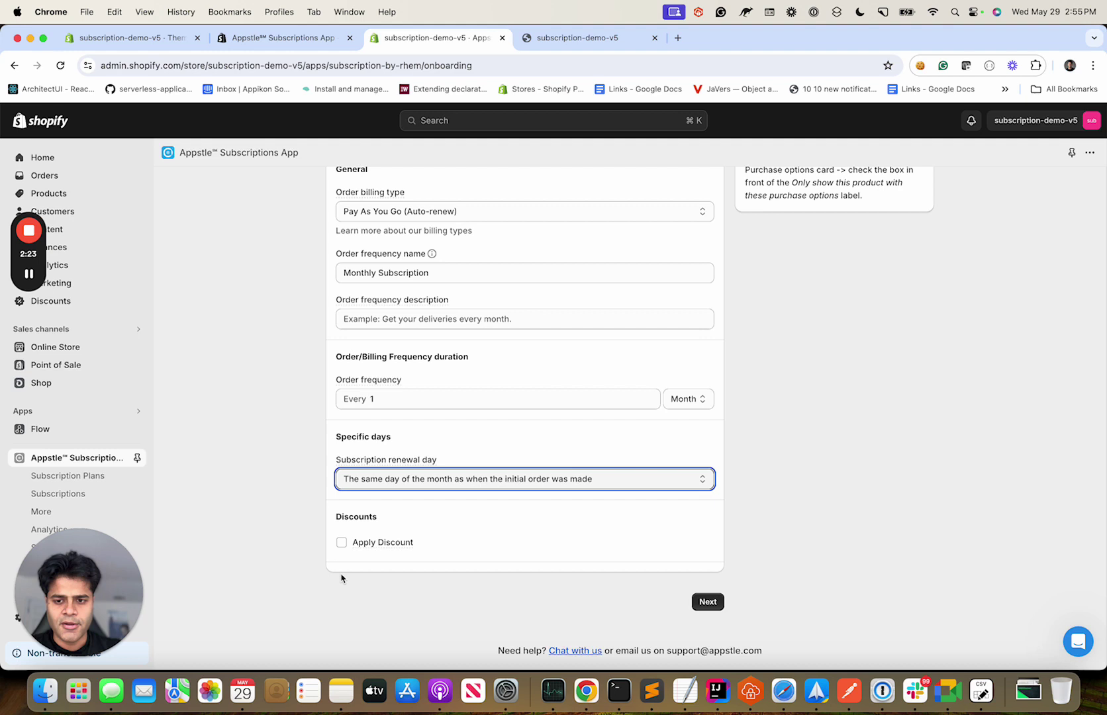
pyautogui.moveTo(60, 555)
pyautogui.mouseDown()
pyautogui.moveTo(188, 552)
pyautogui.moveTo(44, 558)
pyautogui.mouseUp()
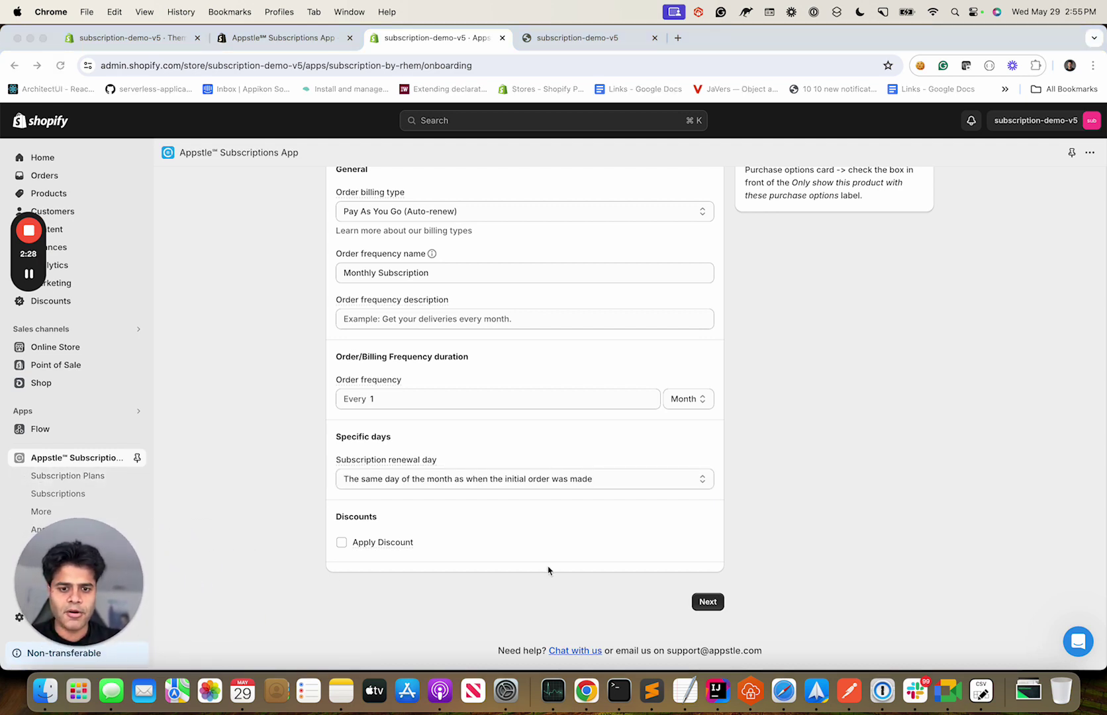
# Turn on a 5 Percent off discount for subscribers.
pyautogui.click(343, 544)
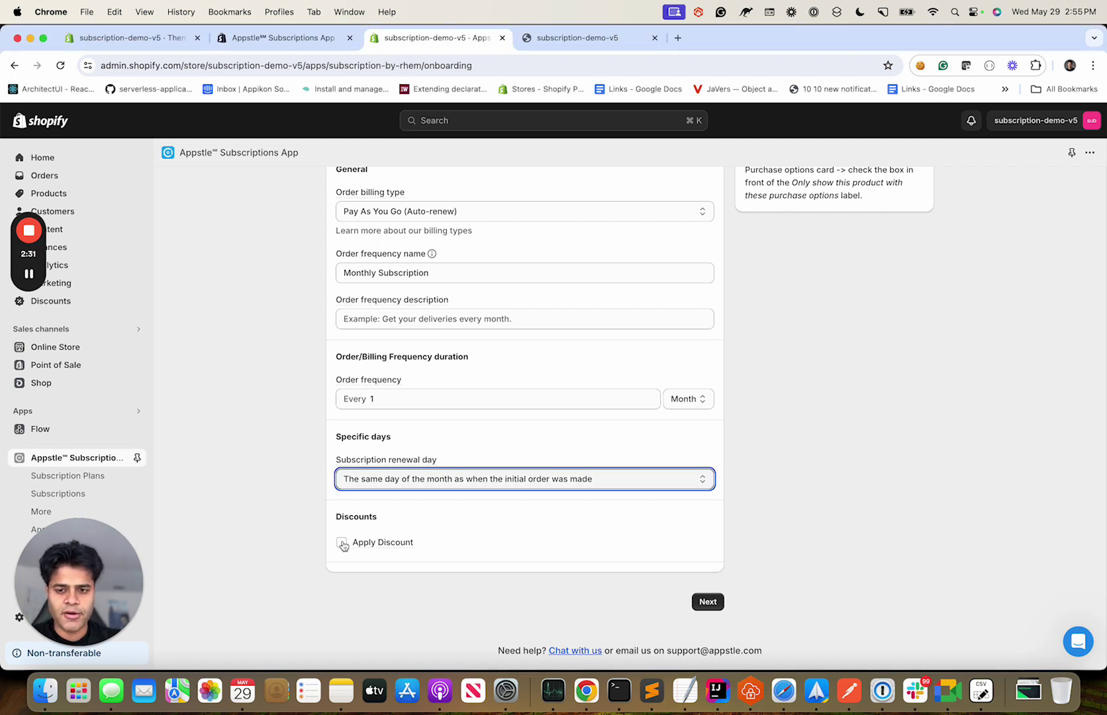
pyautogui.click(342, 543)
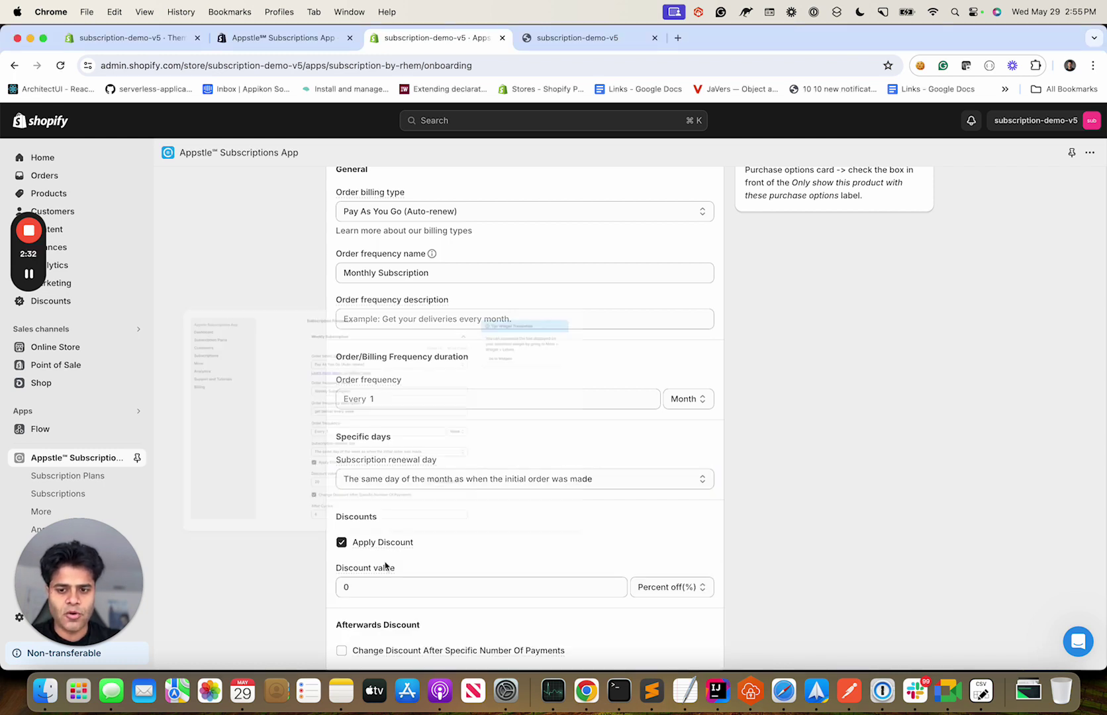
pyautogui.scroll(-2, 391, 574)
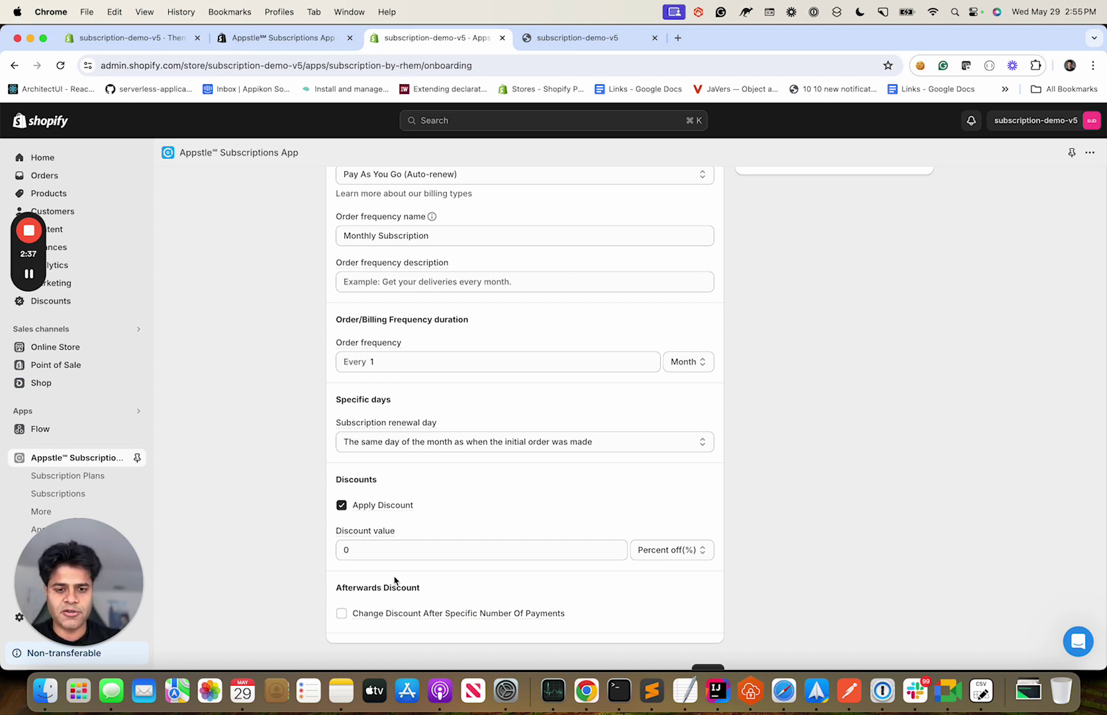
pyautogui.click(369, 552)
pyautogui.press('BackSpace')
pyautogui.write('5')
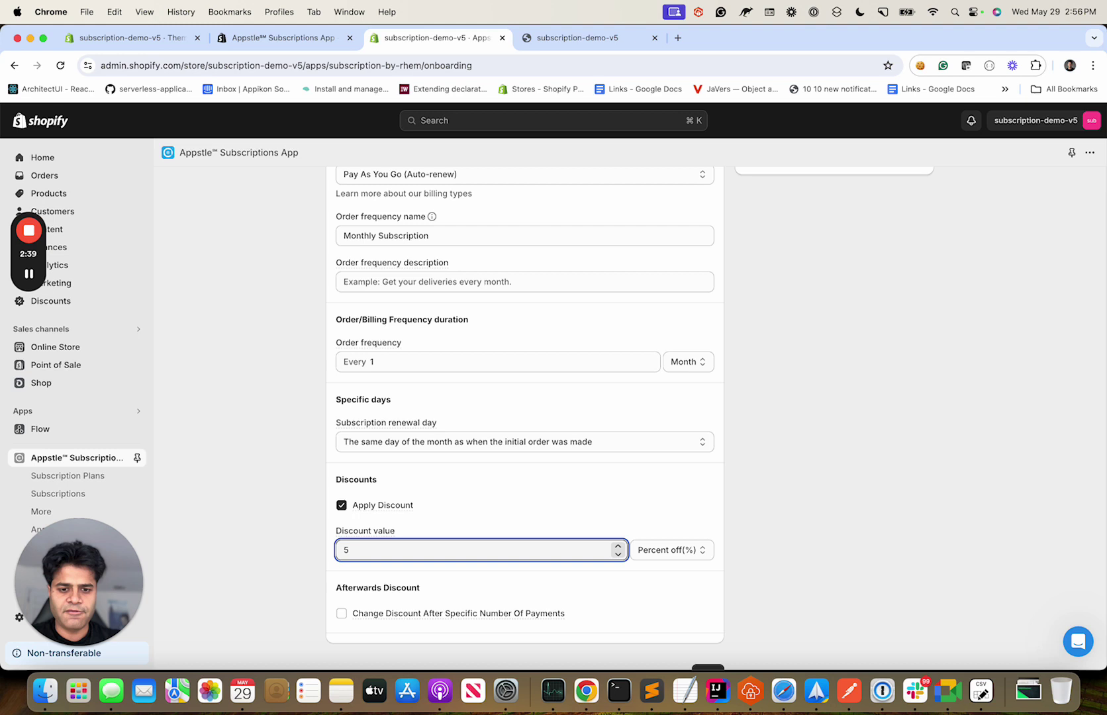
pyautogui.click(691, 544)
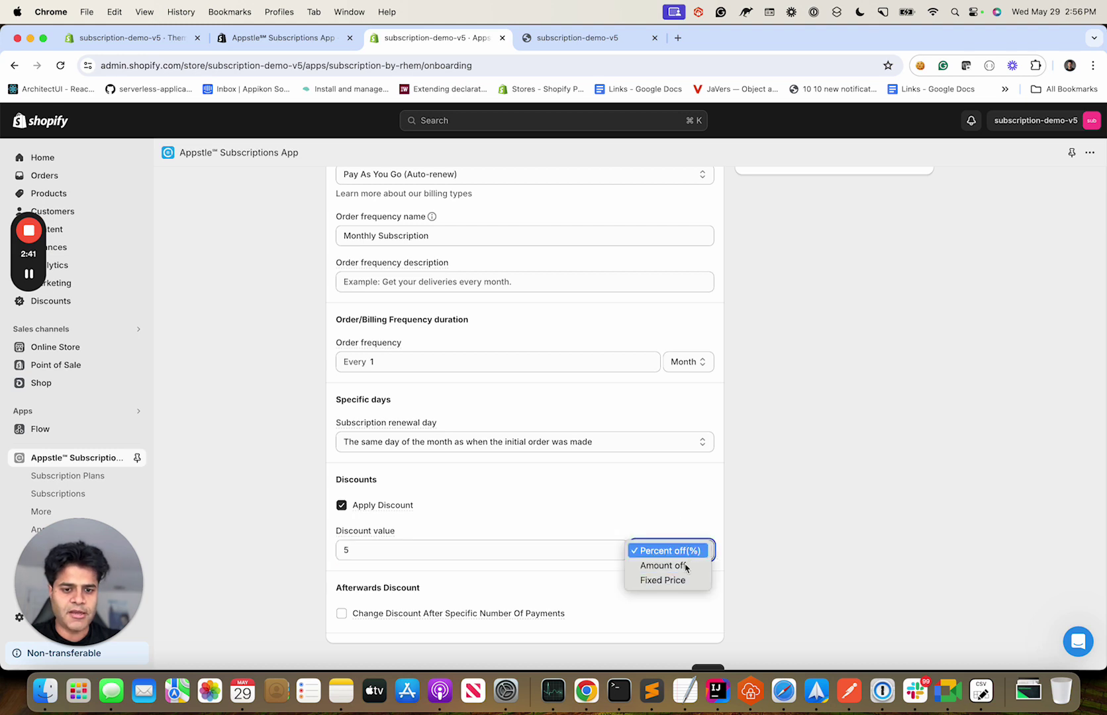
pyautogui.click(779, 547)
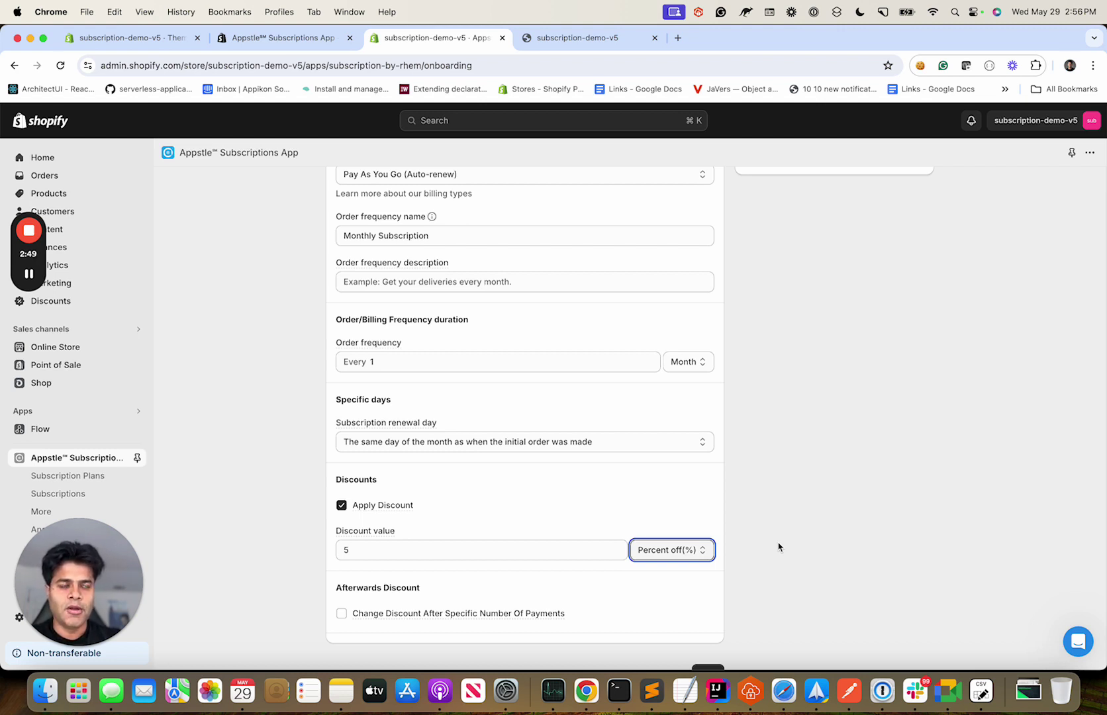
# Switch the discount to 10% after 4 payments and submit the plan.
pyautogui.click(341, 613)
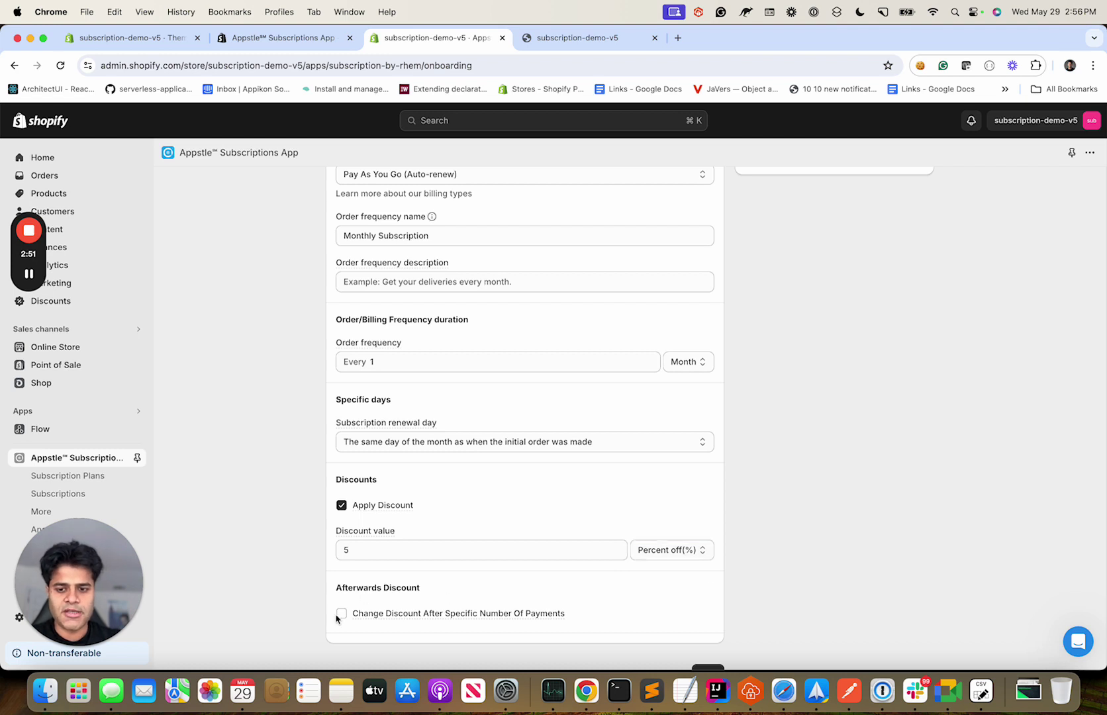
pyautogui.scroll(-1, 344, 619)
pyautogui.scroll(-1, 344, 618)
pyautogui.click(372, 601)
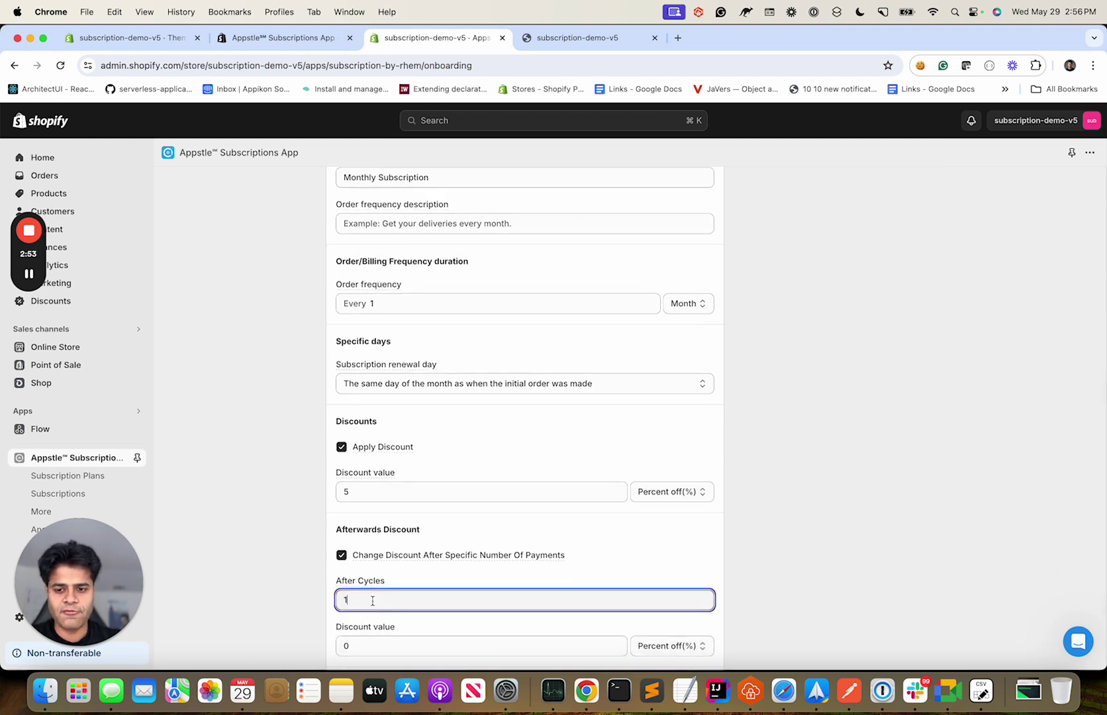
pyautogui.write('4')
pyautogui.click(386, 644)
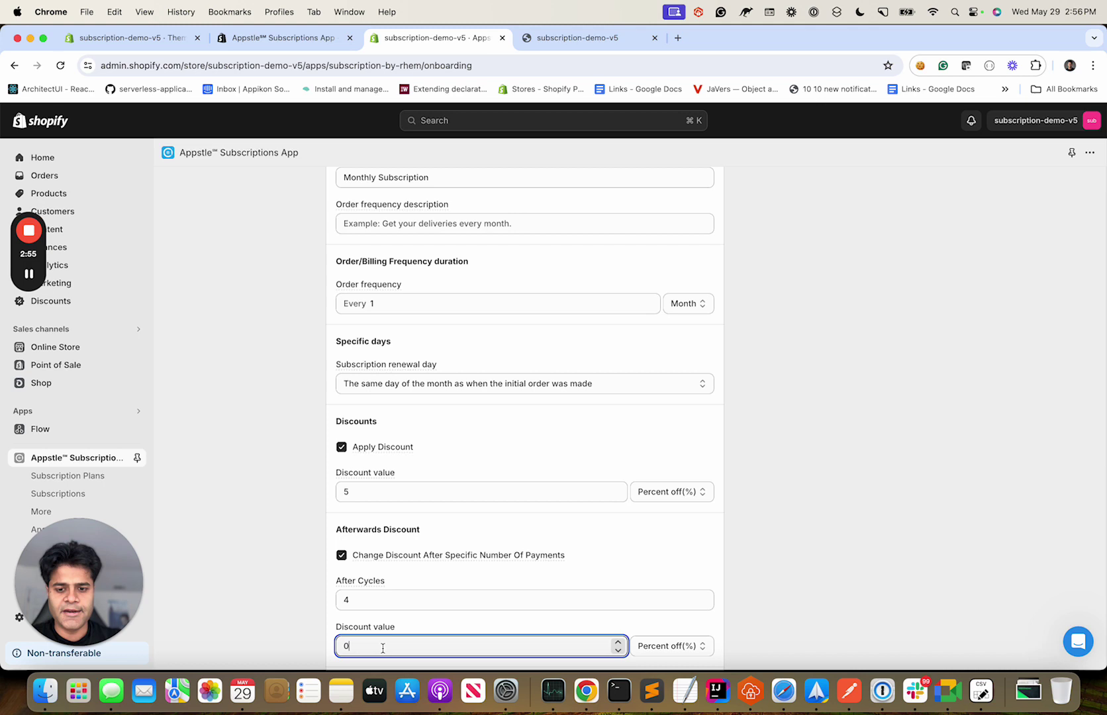
pyautogui.press('BackSpace')
pyautogui.write('1')
pyautogui.click(795, 606)
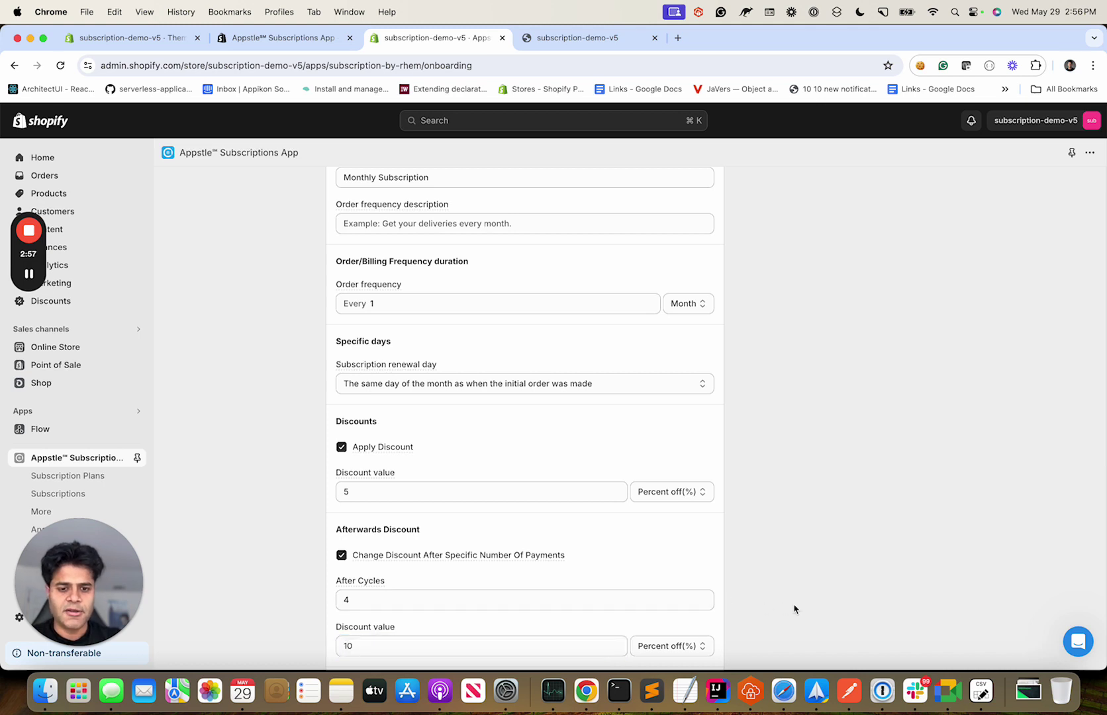
pyautogui.scroll(-3, 794, 607)
pyautogui.click(708, 601)
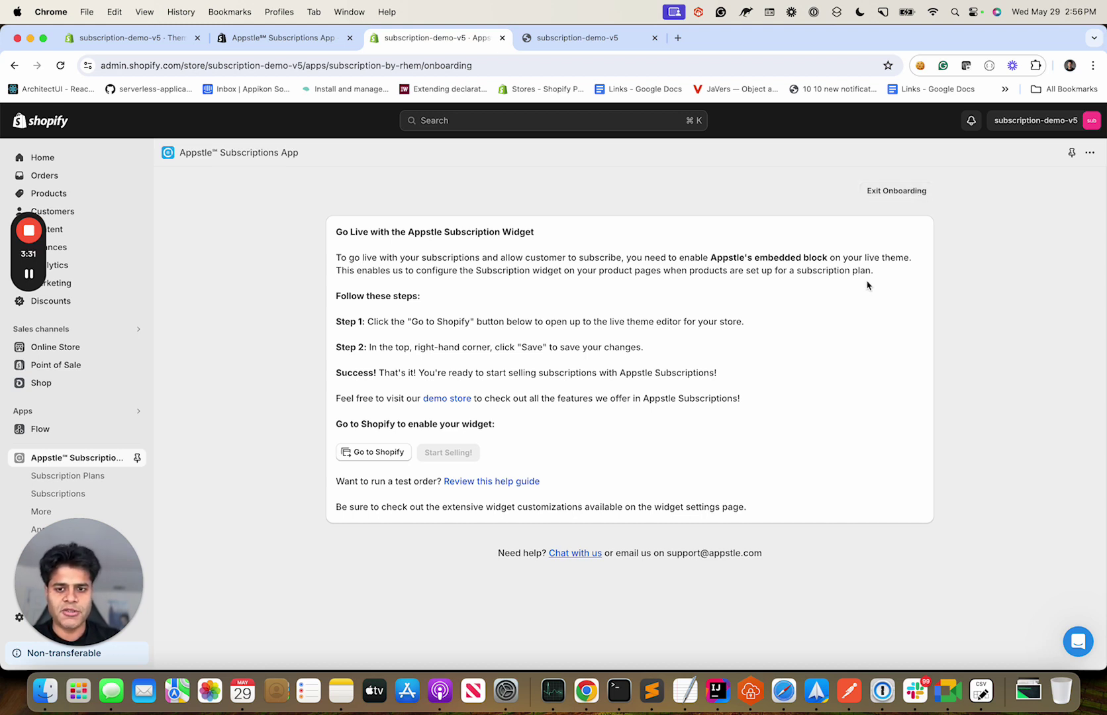
# Save the live theme with the Appstle app embed enabled and go back to the Appstle onboarding tab.
pyautogui.click(393, 455)
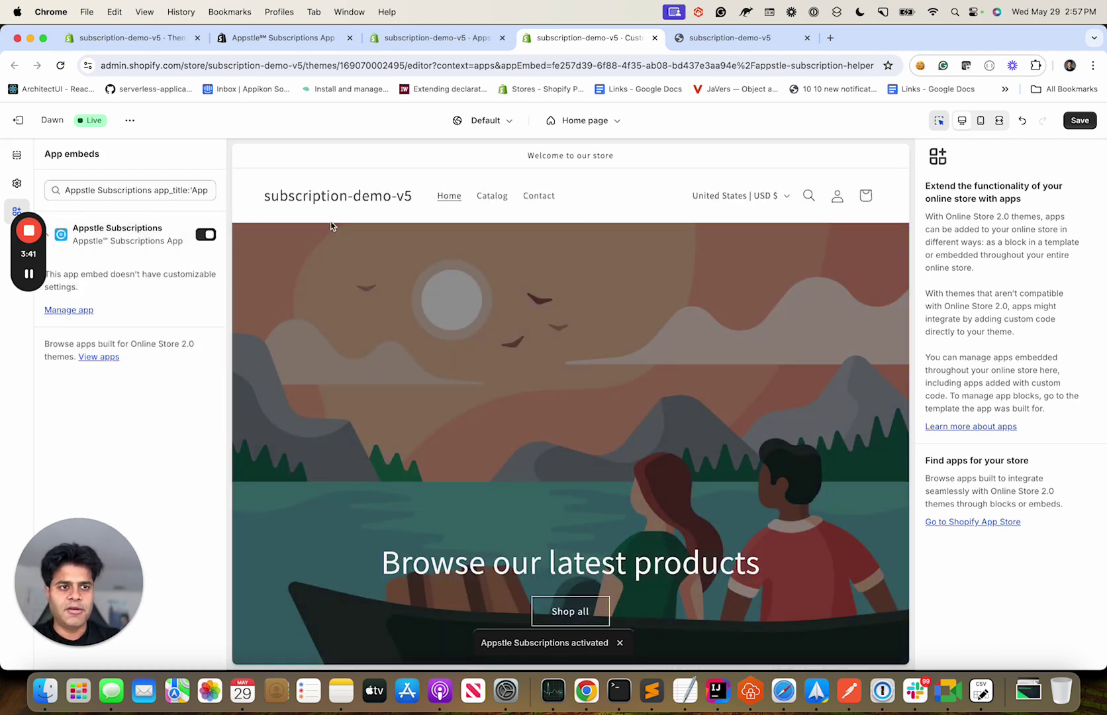
pyautogui.click(1080, 120)
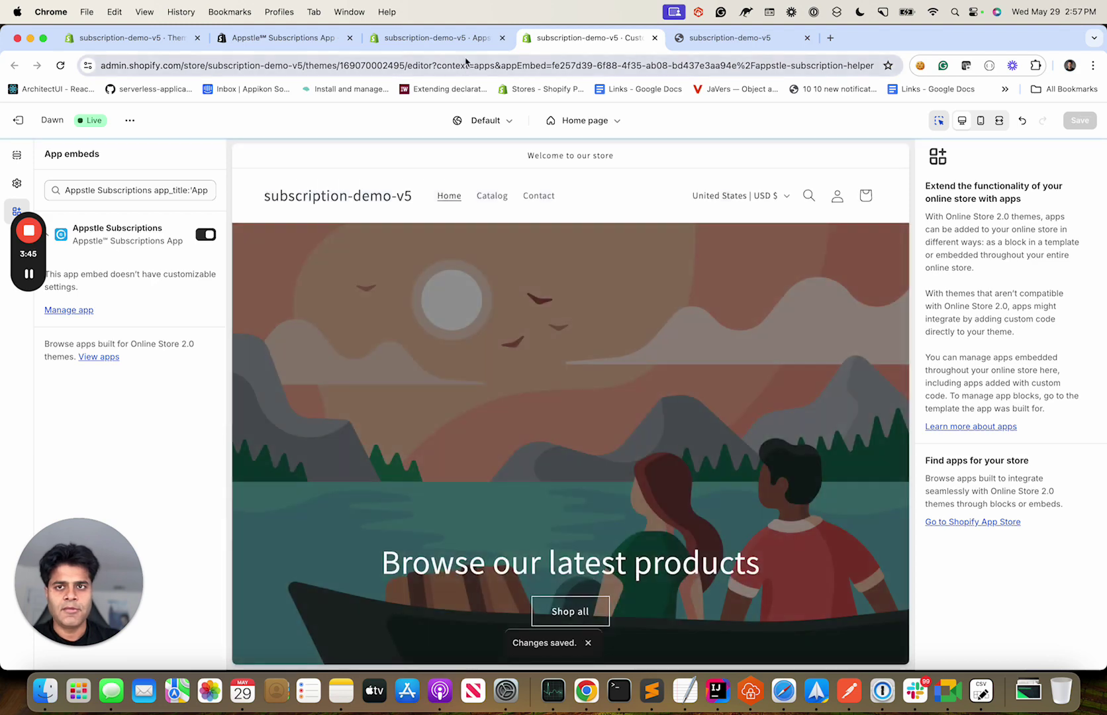
pyautogui.click(465, 41)
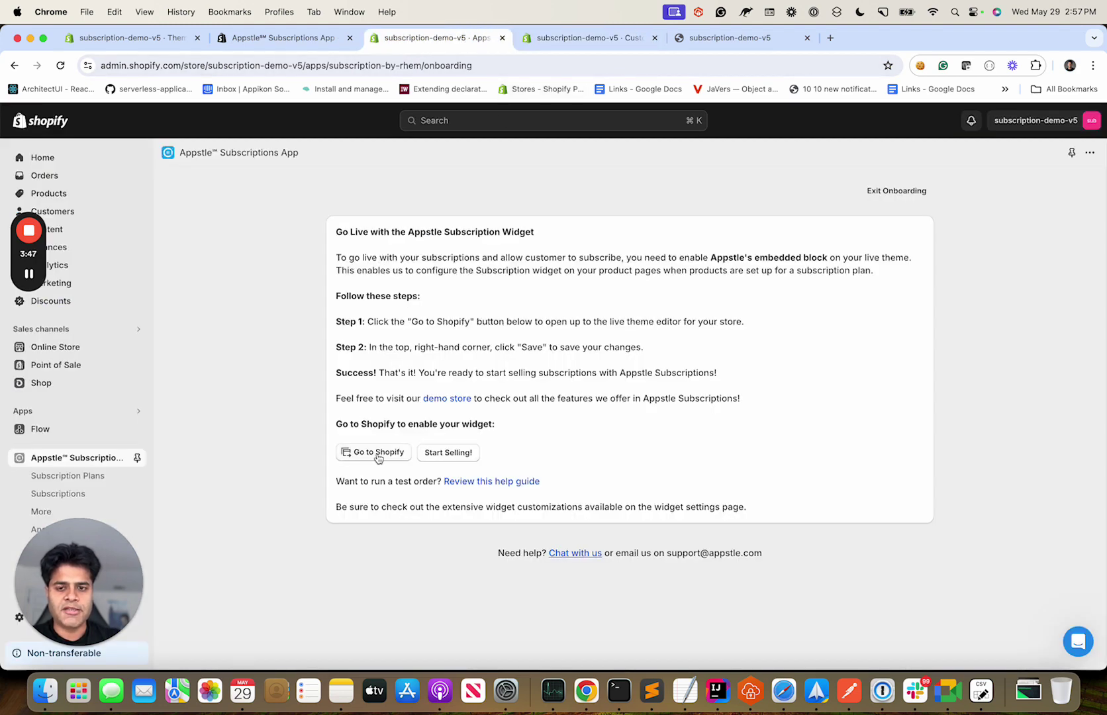
# Start selling, choose the Business Premium plan and approve its test charge.
pyautogui.click(449, 453)
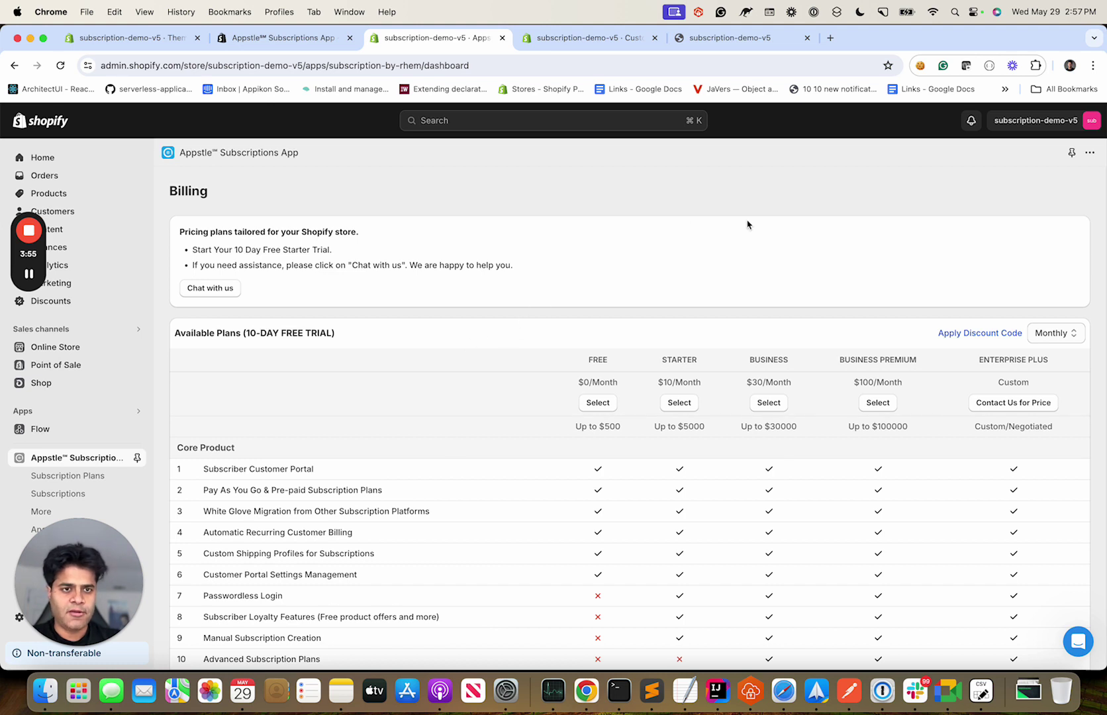
pyautogui.scroll(-2, 1094, 409)
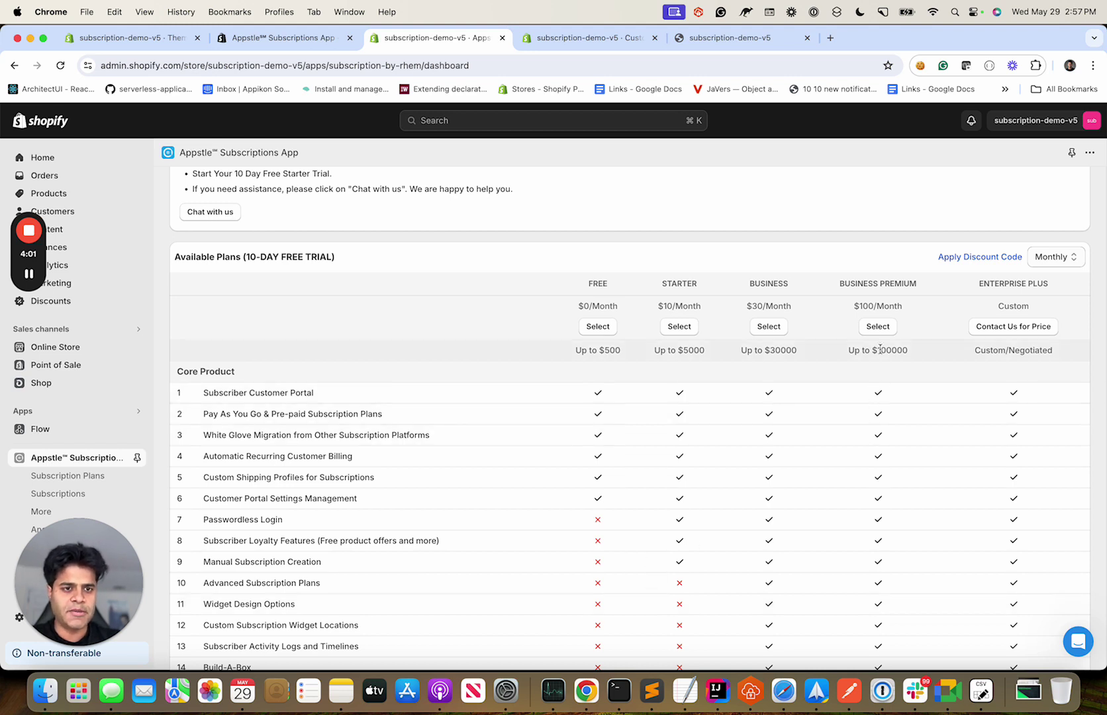
pyautogui.click(877, 327)
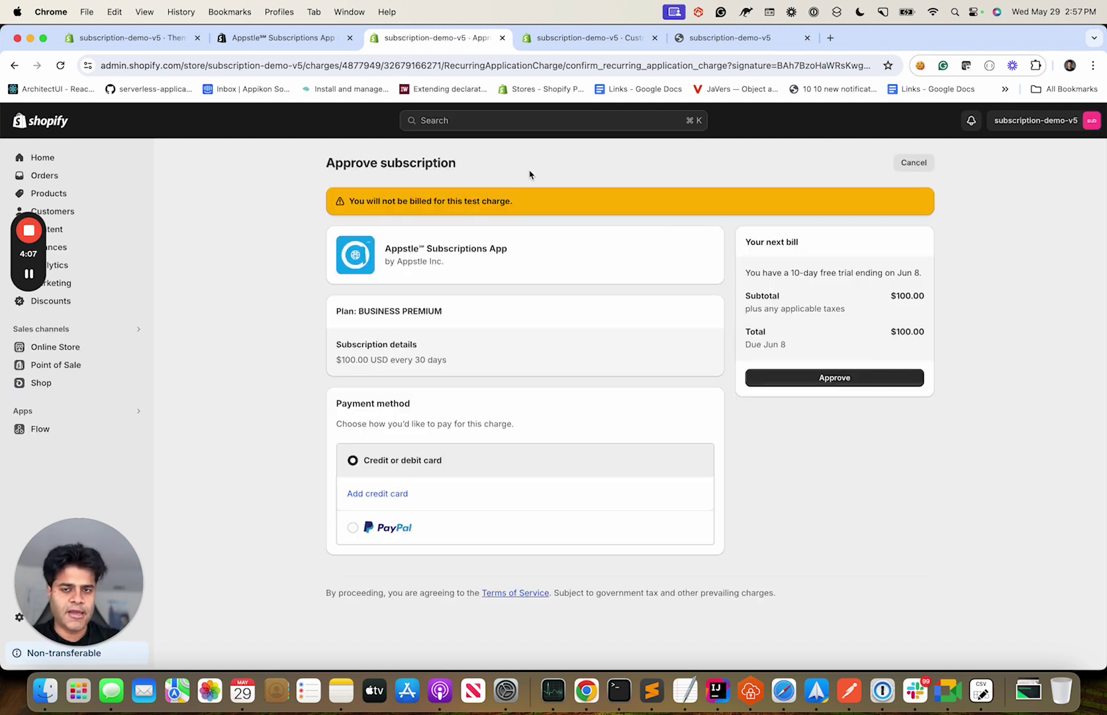
pyautogui.click(810, 382)
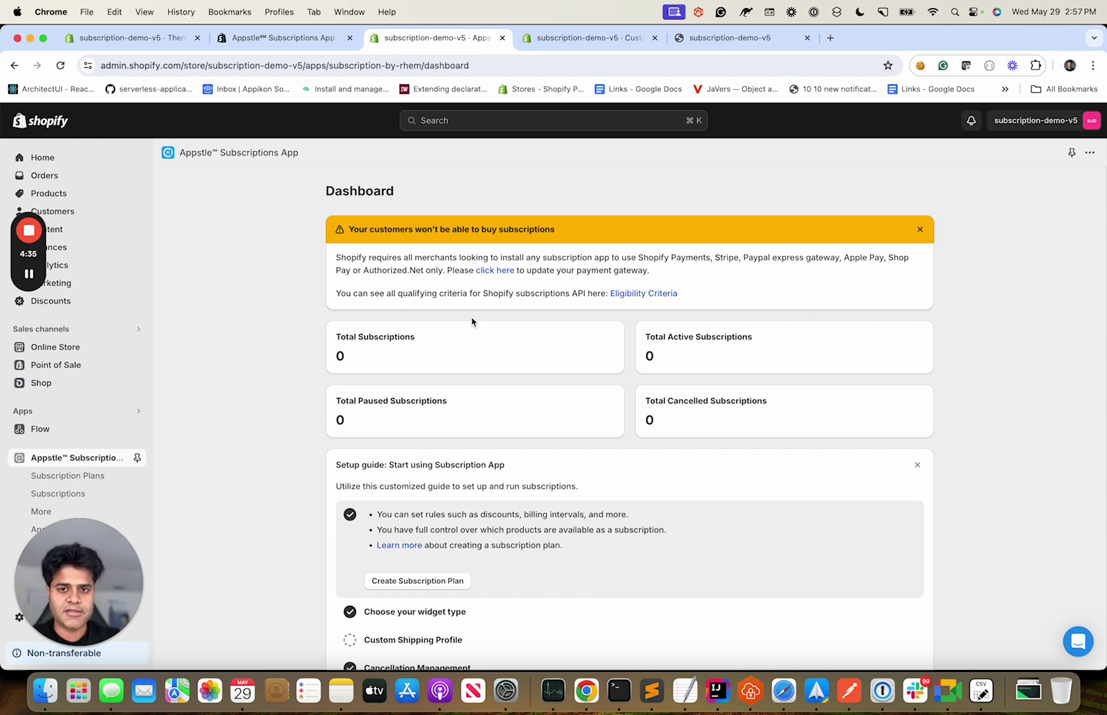
# Open the subscription eligibility criteria article and highlight the Stripe payment gateway note.
pyautogui.click(638, 293)
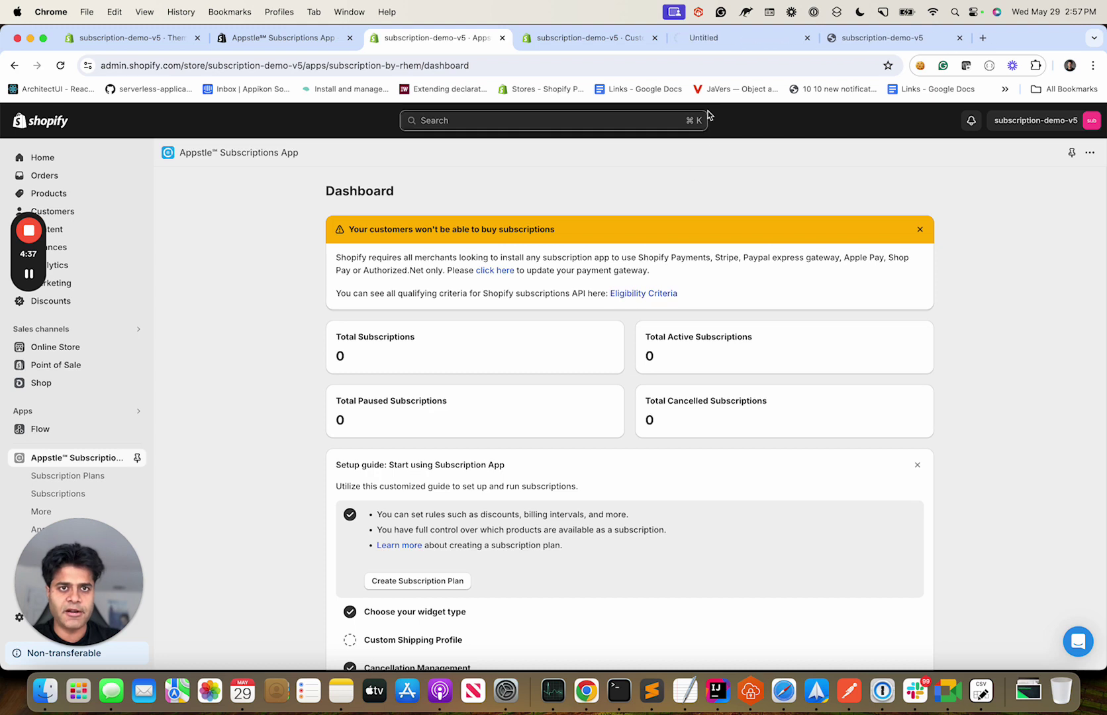
pyautogui.moveTo(699, 41); pyautogui.dragTo(583, 45)
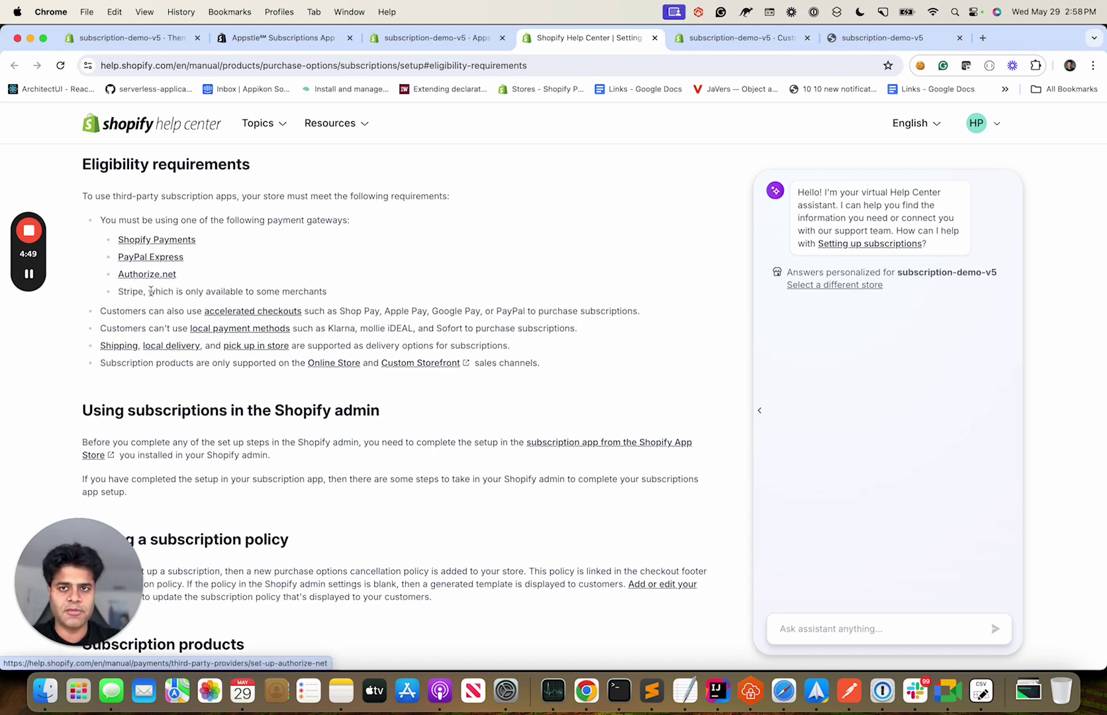
pyautogui.click(439, 39)
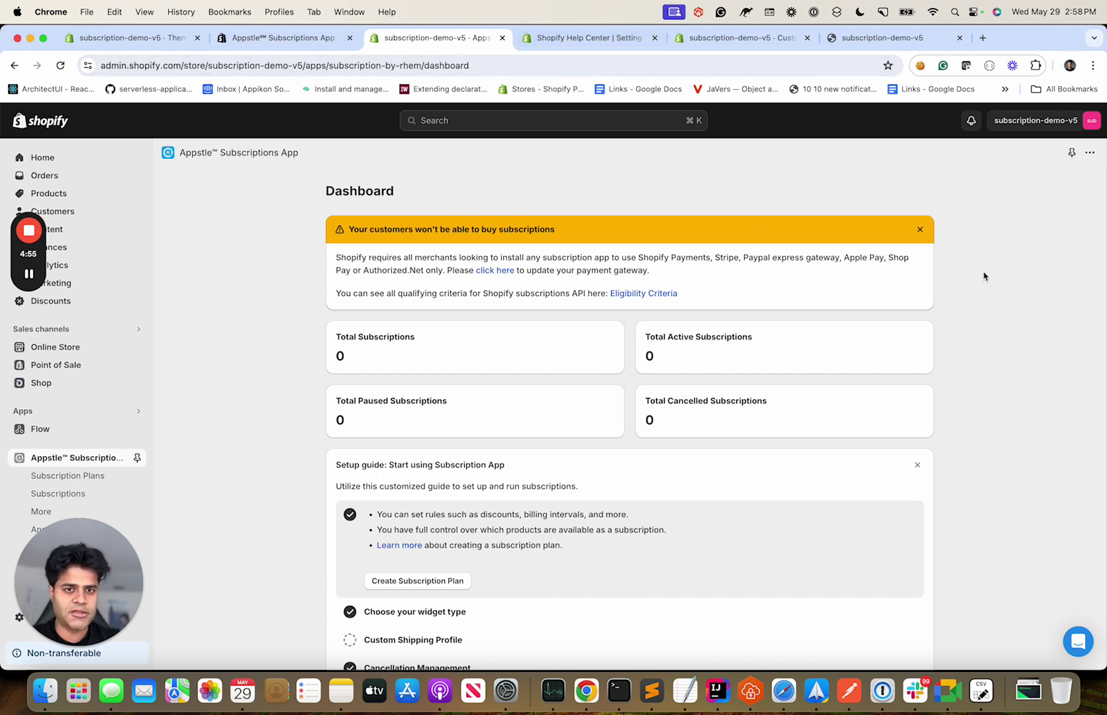
pyautogui.click(582, 38)
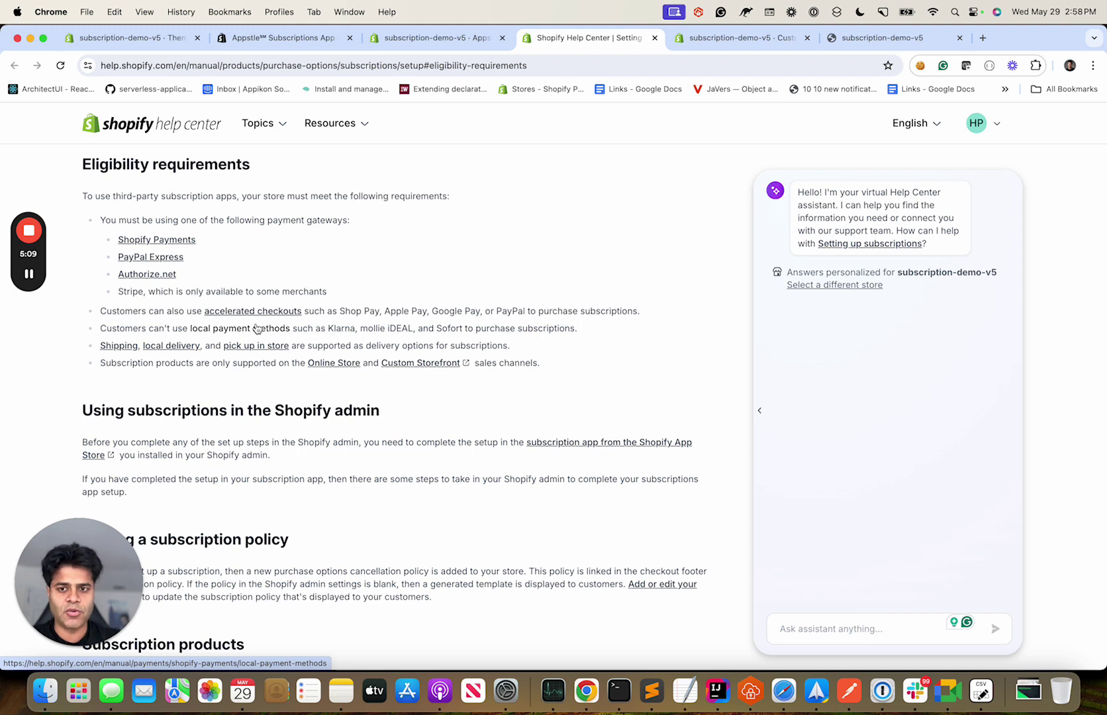
pyautogui.moveTo(126, 292); pyautogui.dragTo(262, 290)
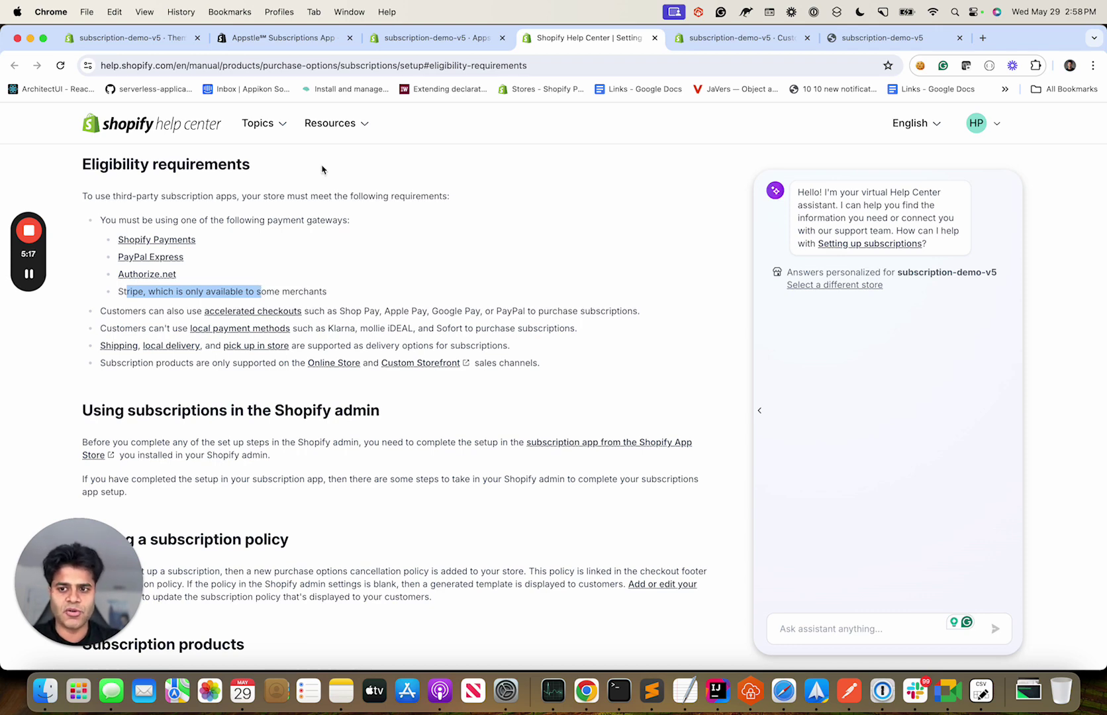
# Edit the Ski Wax plan to add an every-2-months frequency, then view the empty Subscriptions list.
pyautogui.click(436, 38)
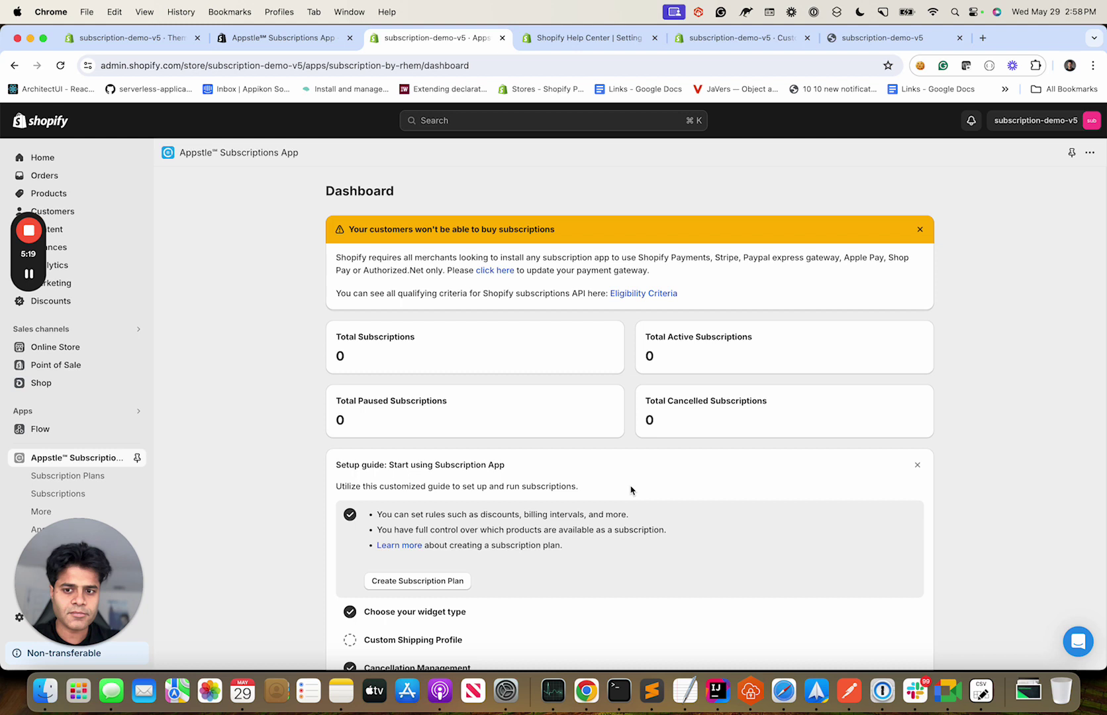
pyautogui.scroll(-5, 630, 489)
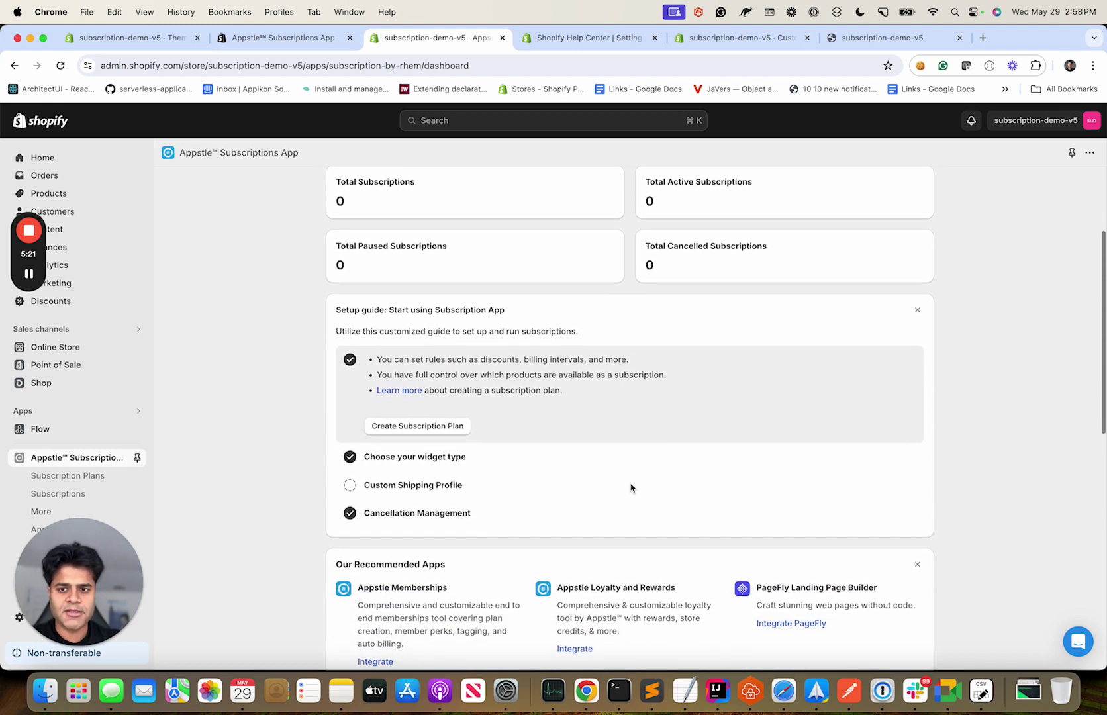
pyautogui.scroll(5, 630, 490)
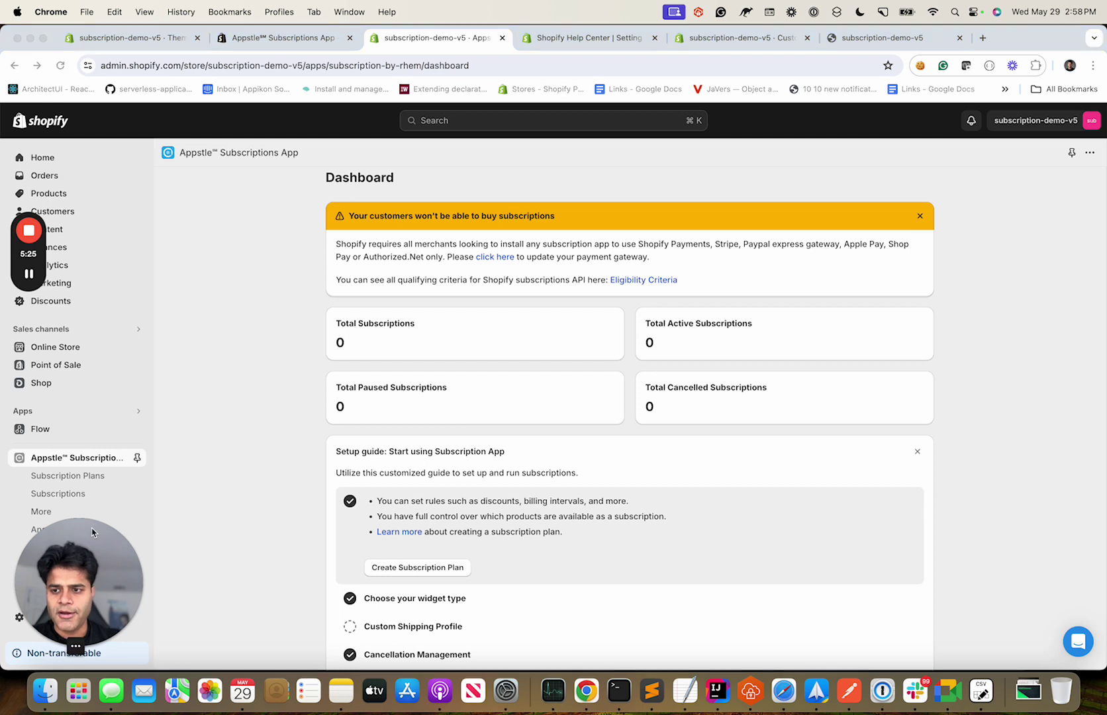
pyautogui.moveTo(92, 531); pyautogui.dragTo(335, 521)
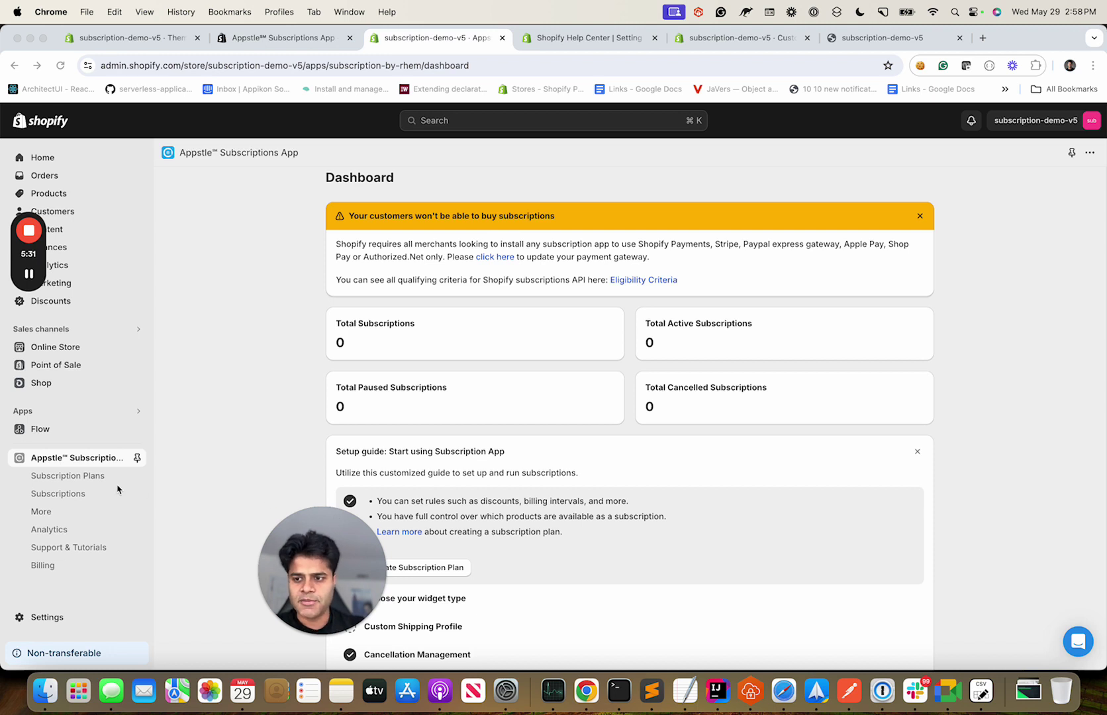
pyautogui.click(83, 476)
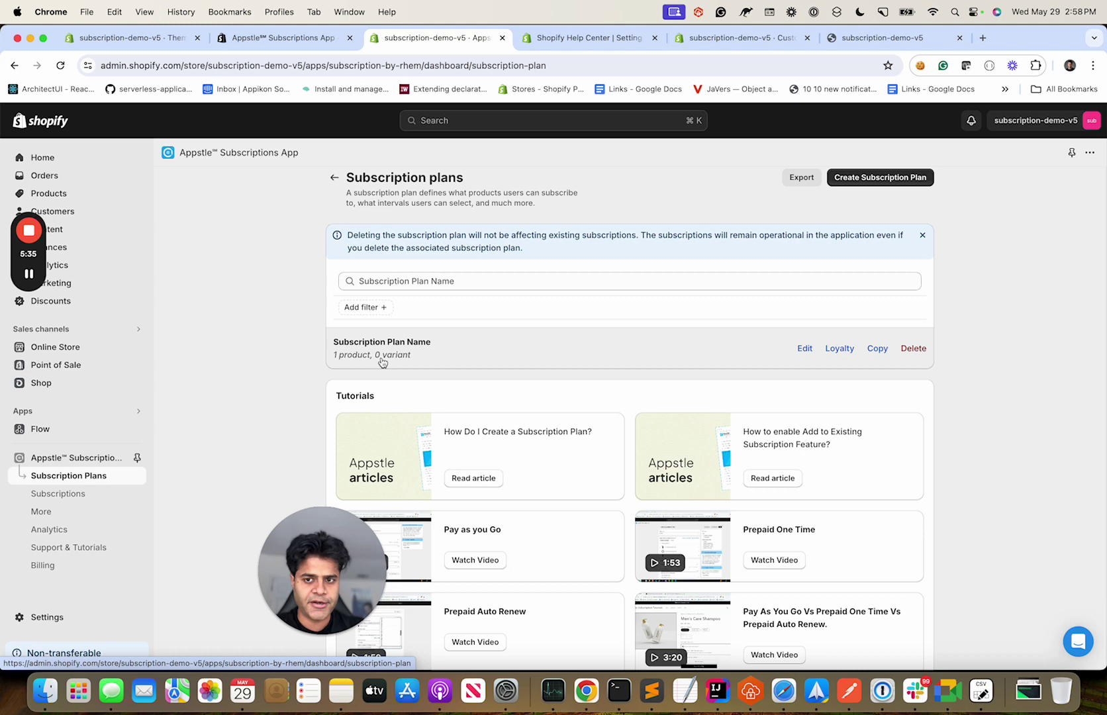
pyautogui.click(805, 349)
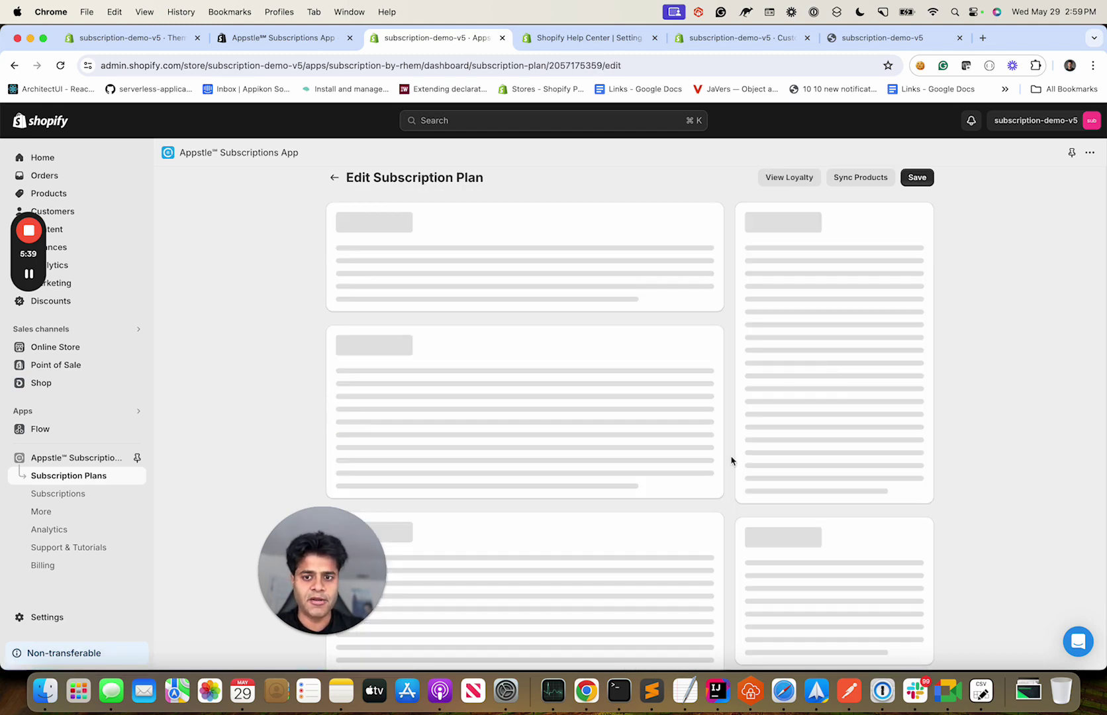
pyautogui.scroll(-4, 431, 364)
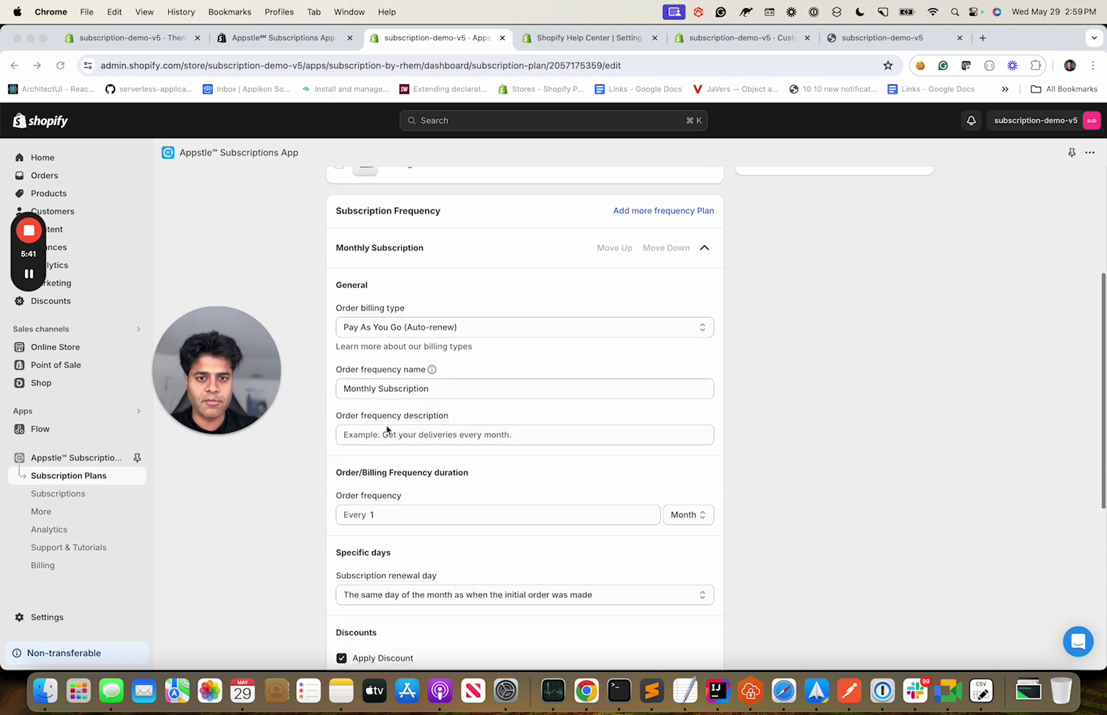
pyautogui.click(655, 212)
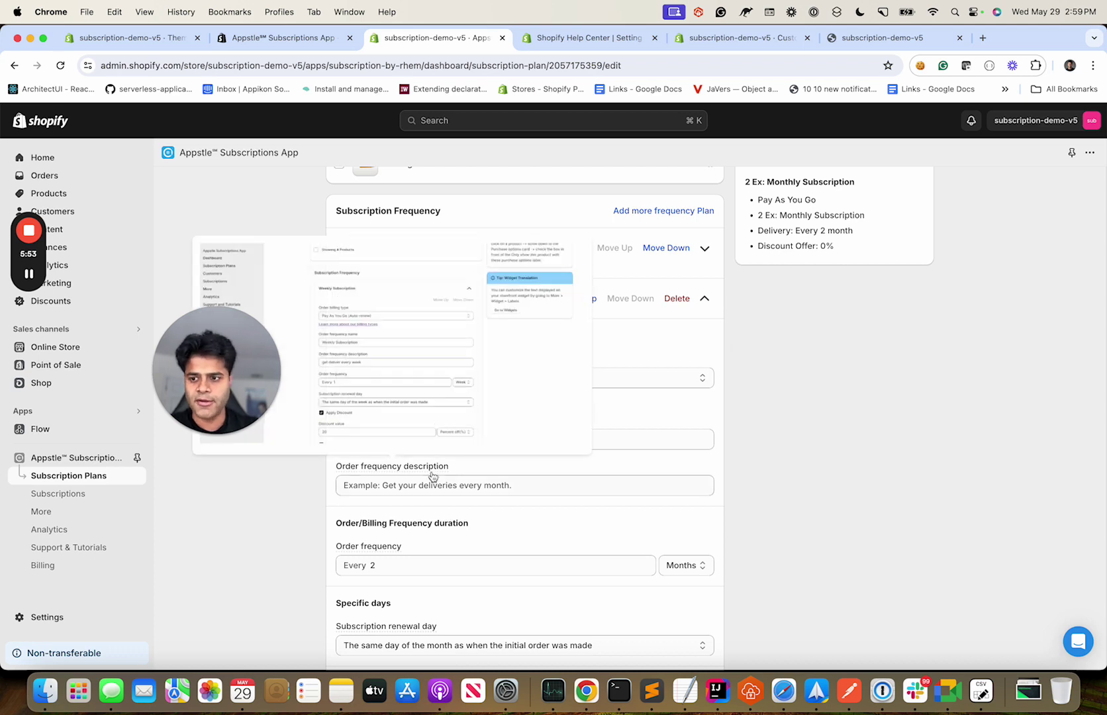
pyautogui.click(88, 494)
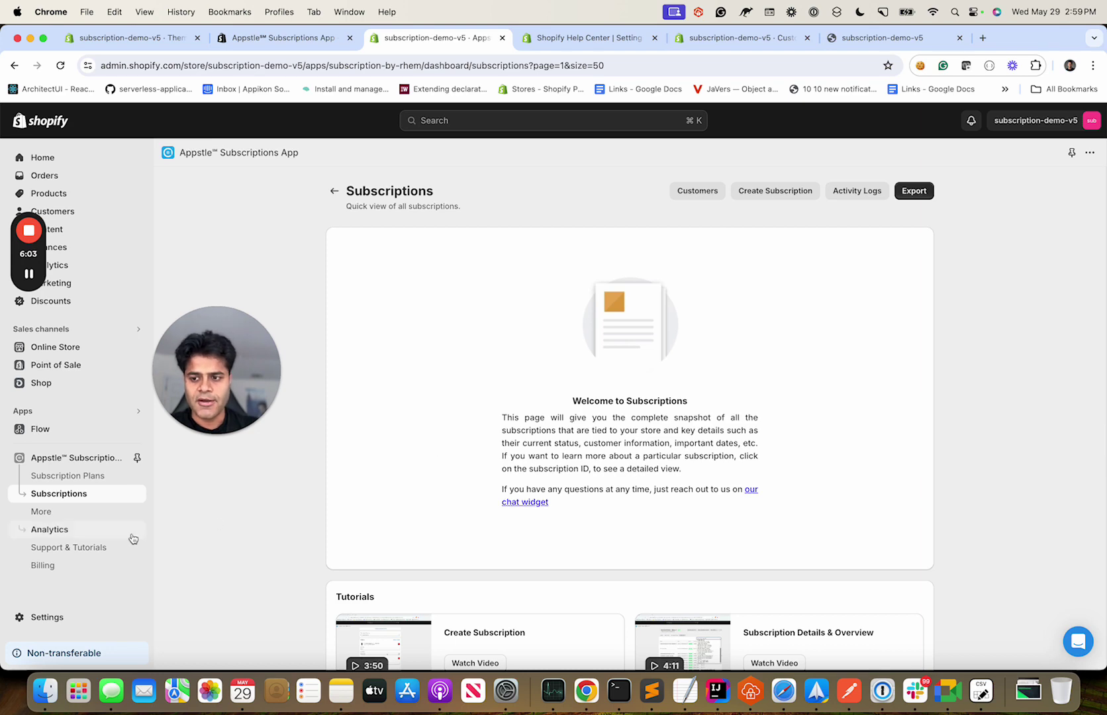
# Review the analytics views for subscriptions, revenue and cohort retention.
pyautogui.click(38, 533)
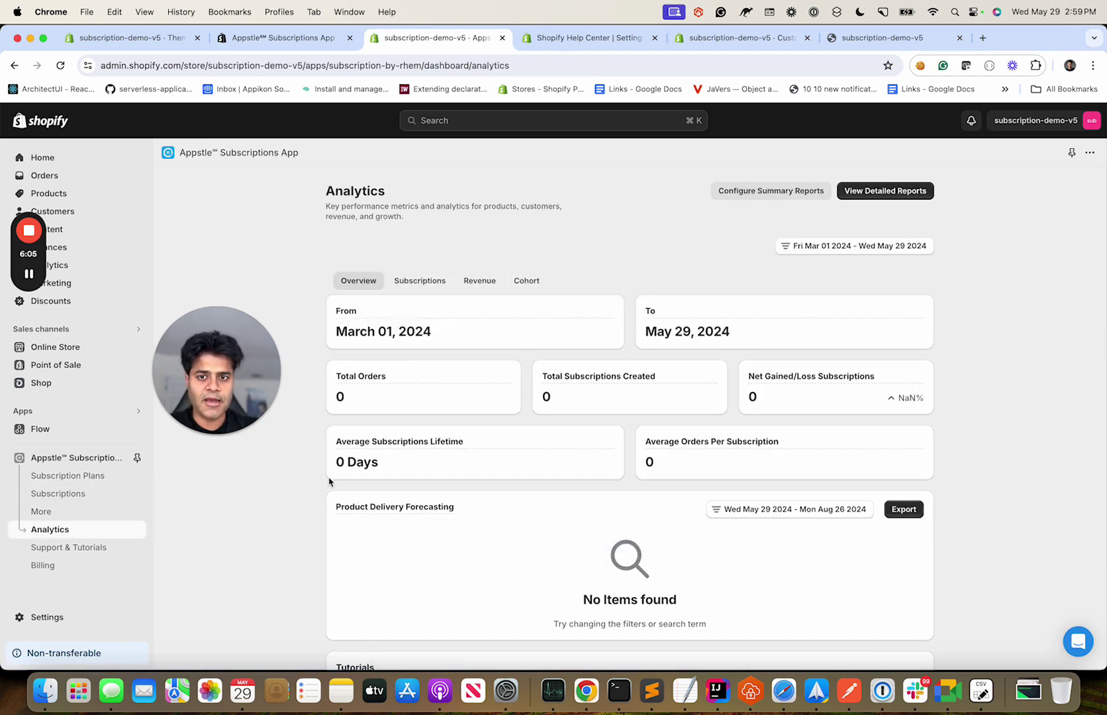
pyautogui.scroll(-3, 378, 602)
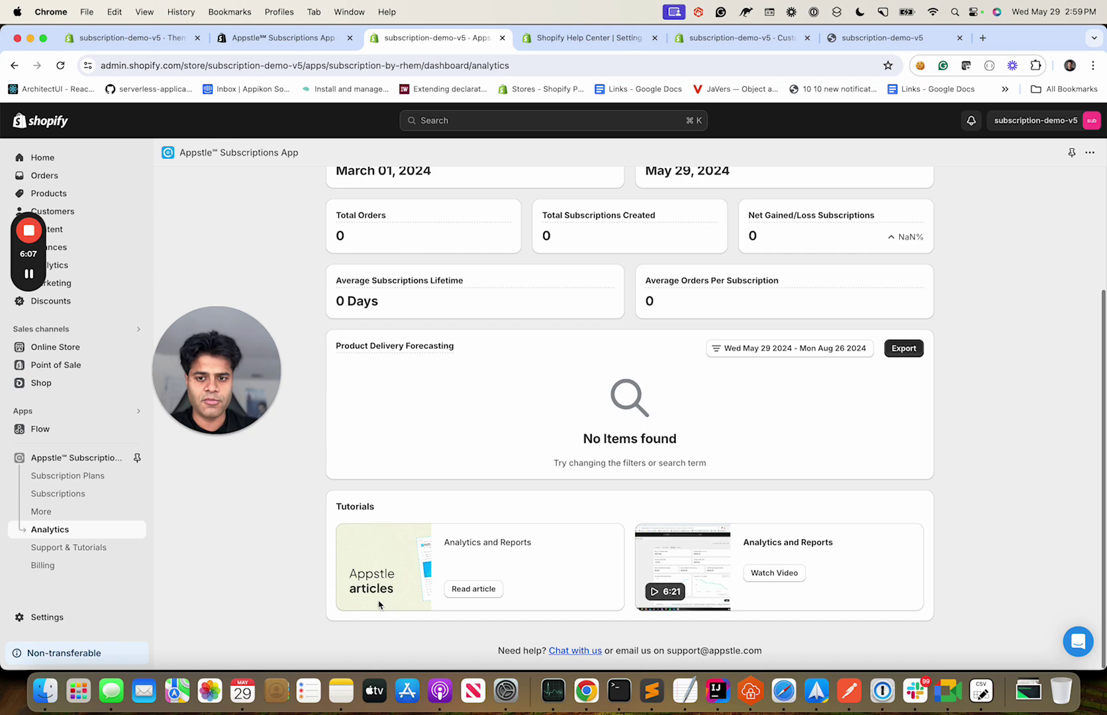
pyautogui.scroll(3, 379, 601)
pyautogui.moveTo(495, 261)
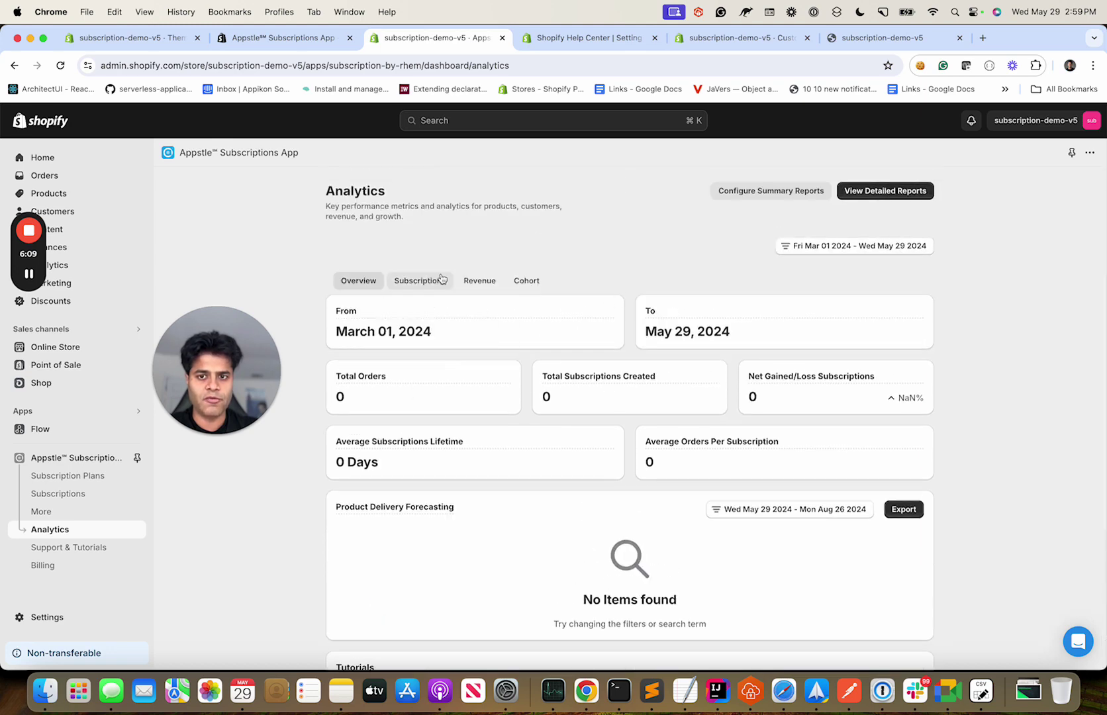
pyautogui.click(423, 281)
pyautogui.click(481, 281)
pyautogui.click(525, 281)
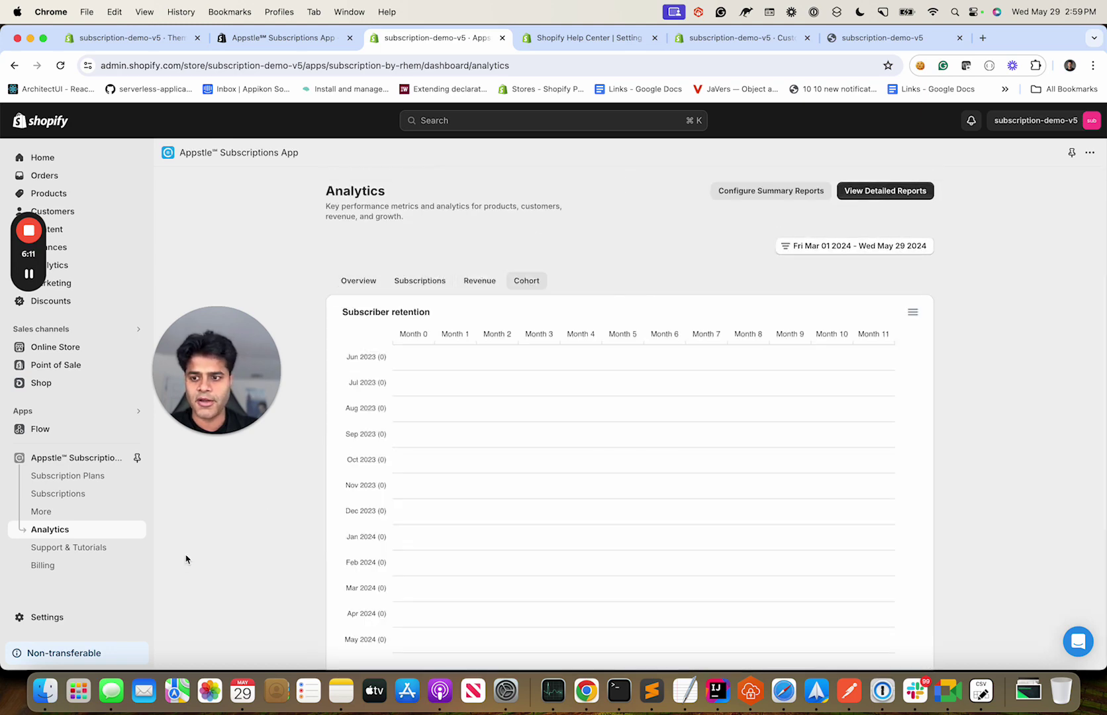
# Look over the widget settings and the customer portal's Permission and Configuration tabs.
pyautogui.click(44, 515)
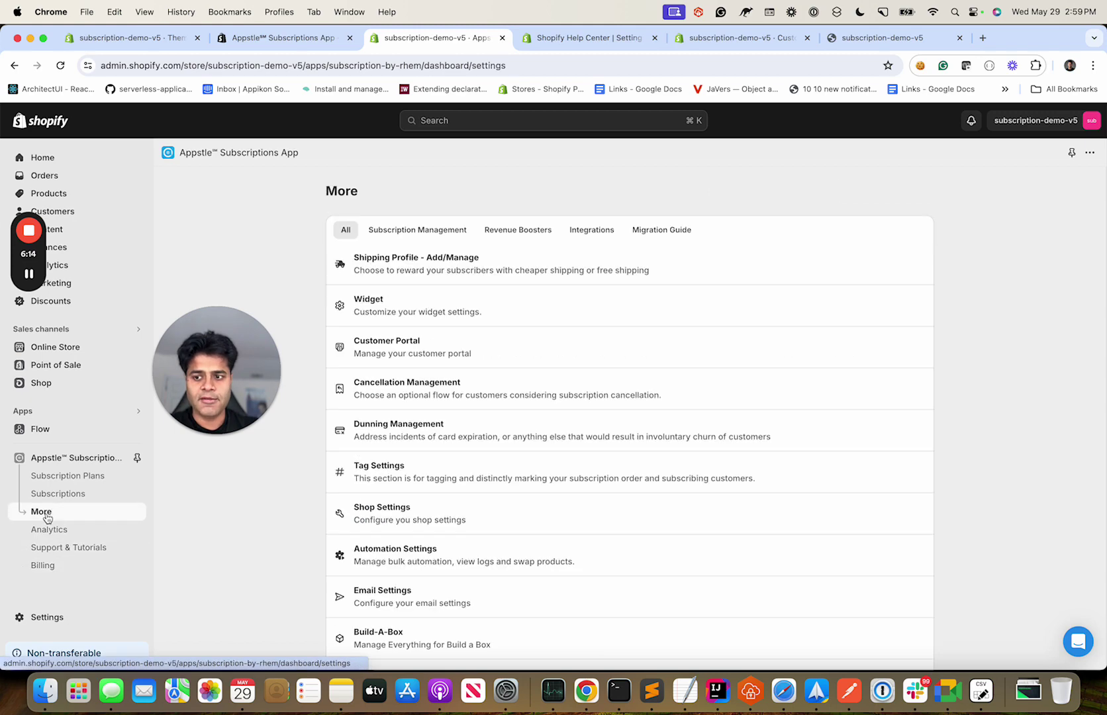
pyautogui.click(418, 322)
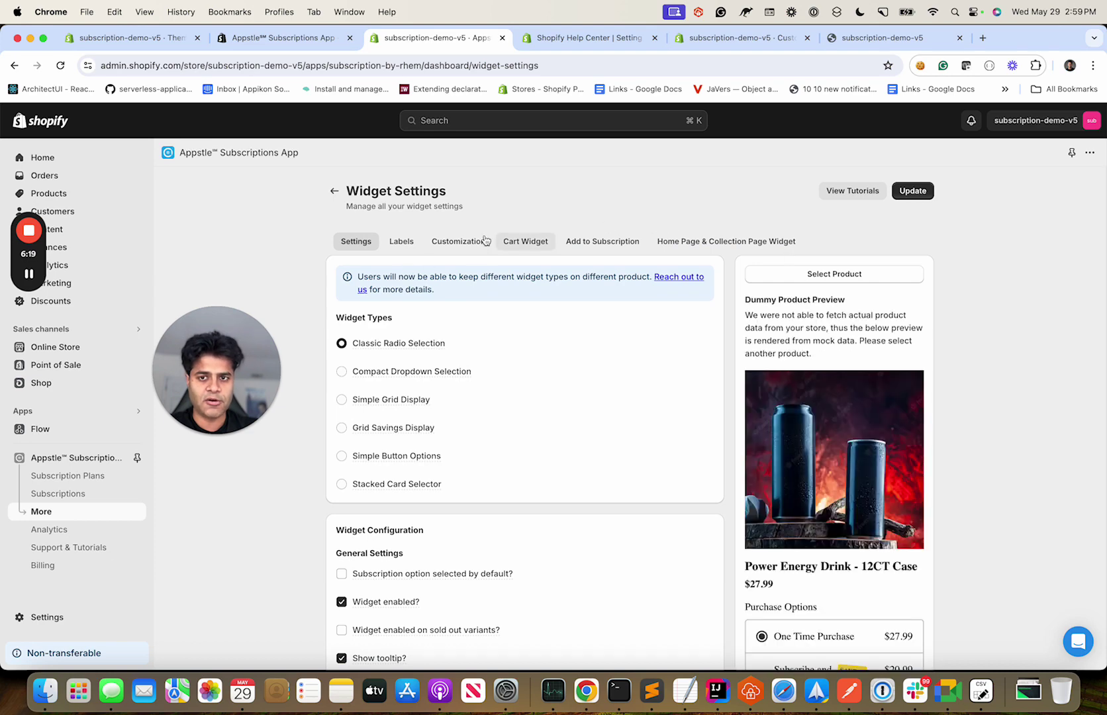
pyautogui.click(336, 192)
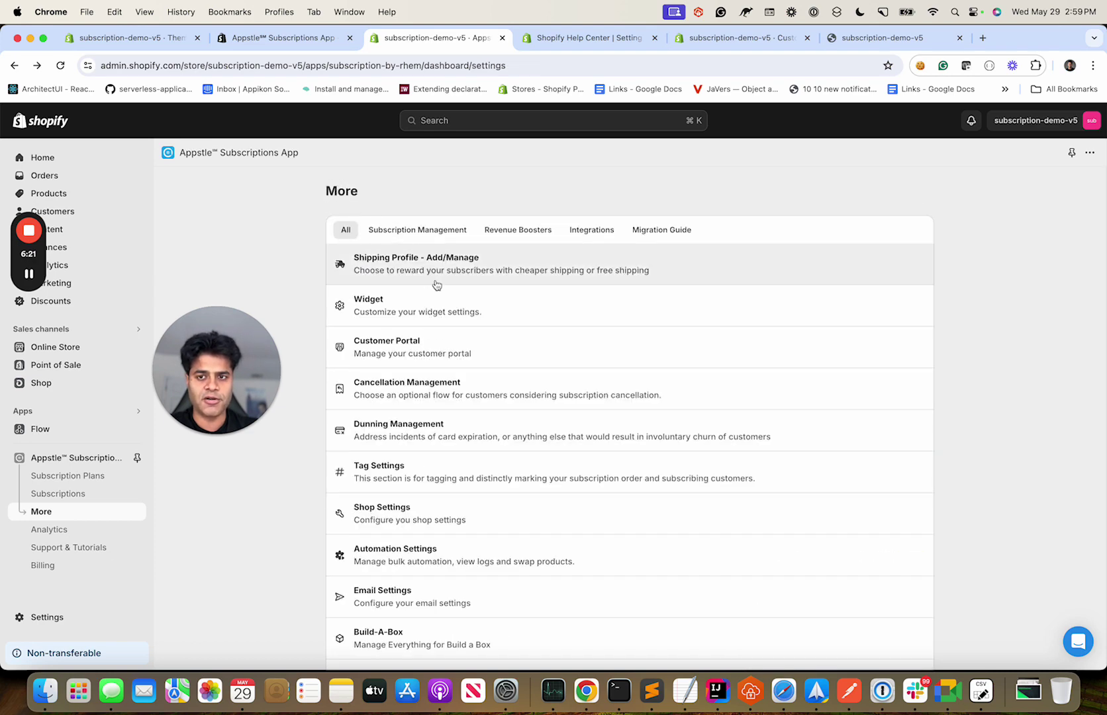
pyautogui.click(431, 350)
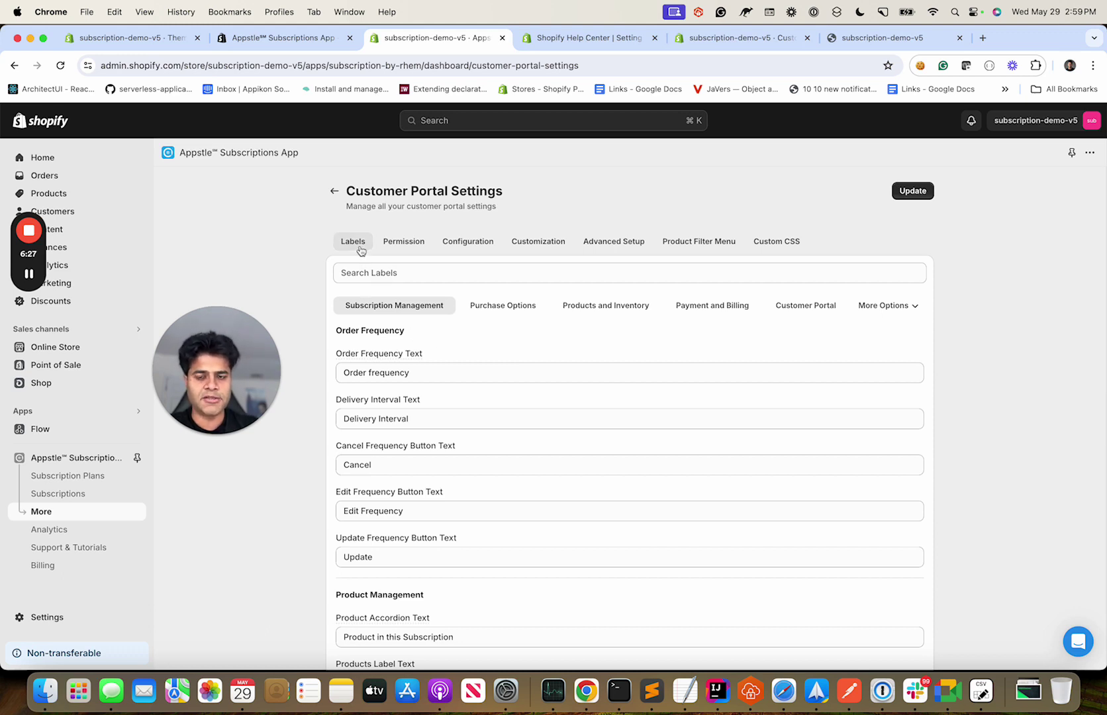
pyautogui.click(397, 247)
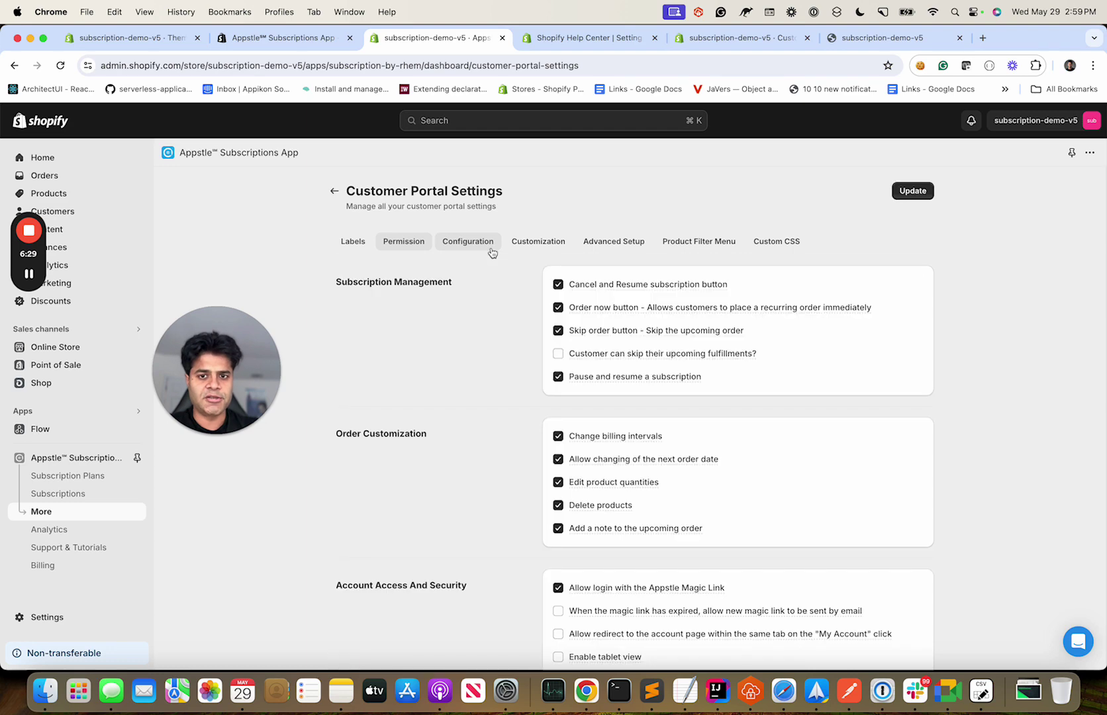
pyautogui.click(491, 251)
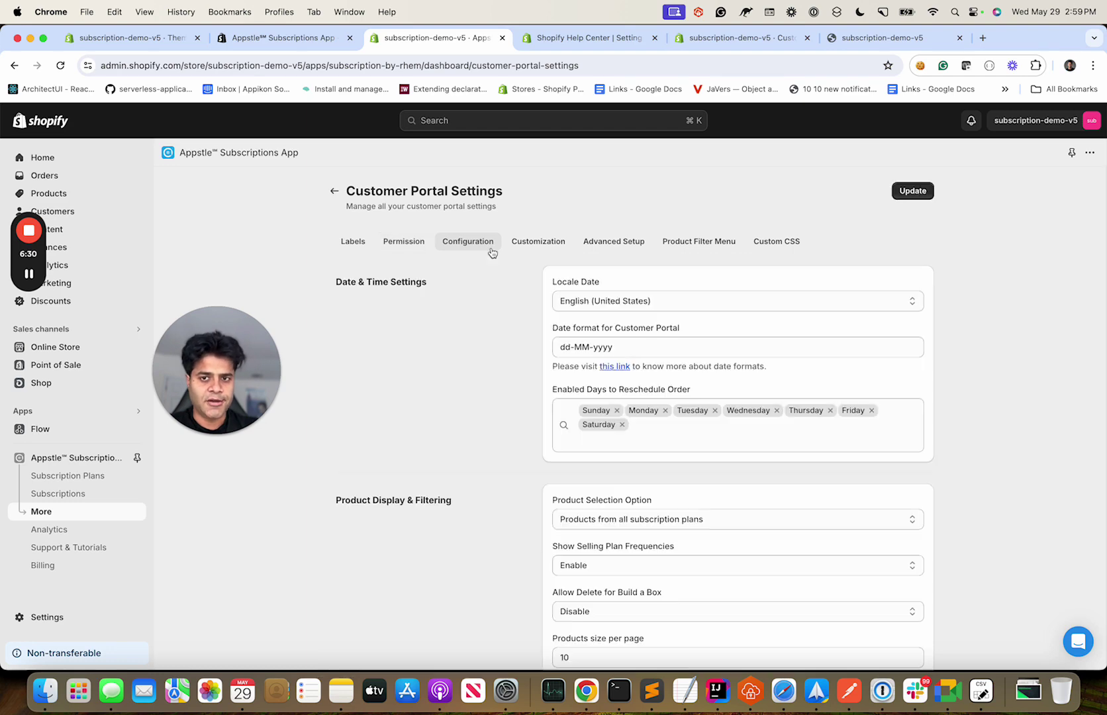
pyautogui.click(335, 191)
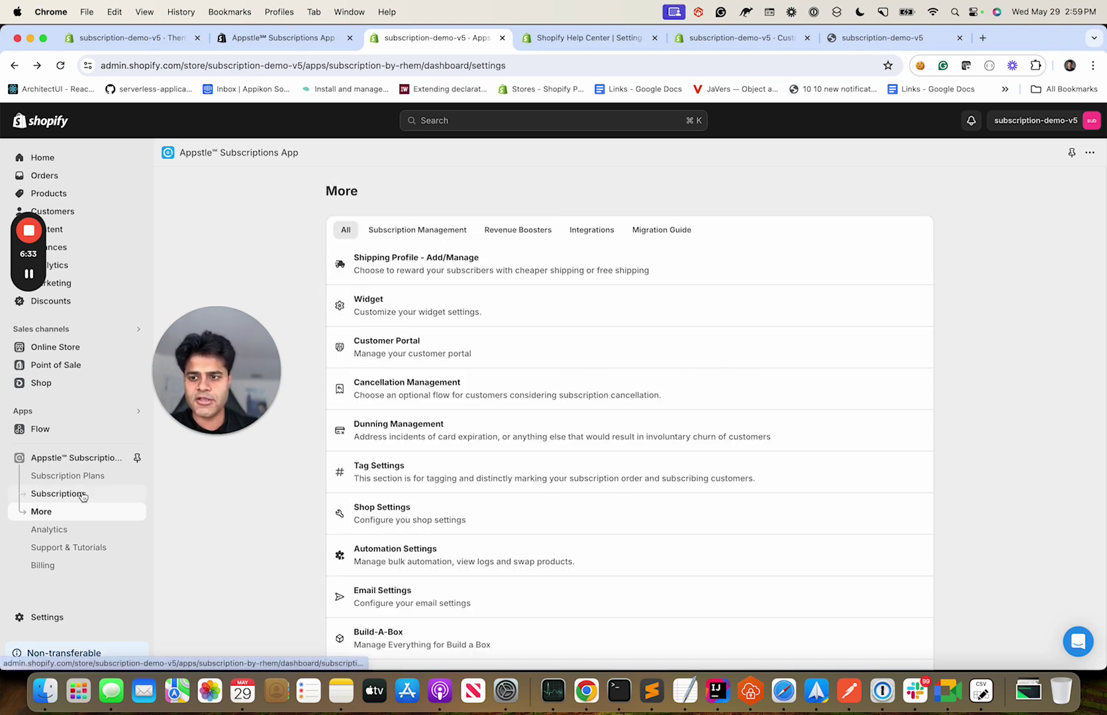
# Open the online store in a new tab and the Selling Plans Ski Wax product in admin.
pyautogui.click(136, 350)
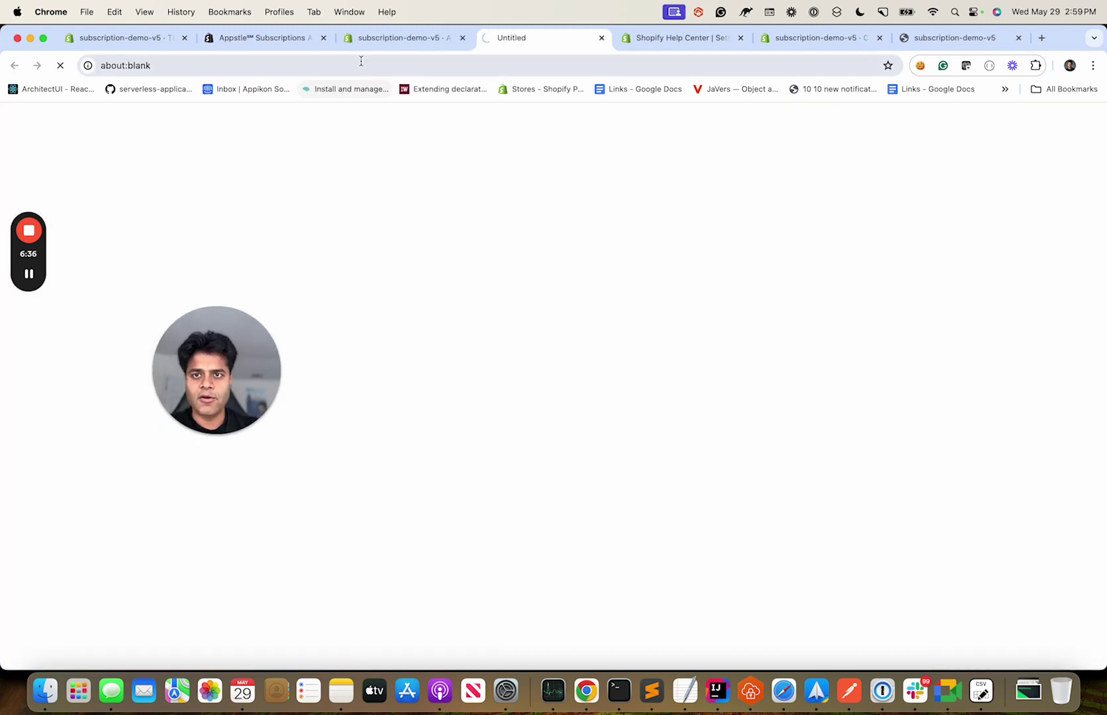
pyautogui.click(377, 38)
pyautogui.click(86, 198)
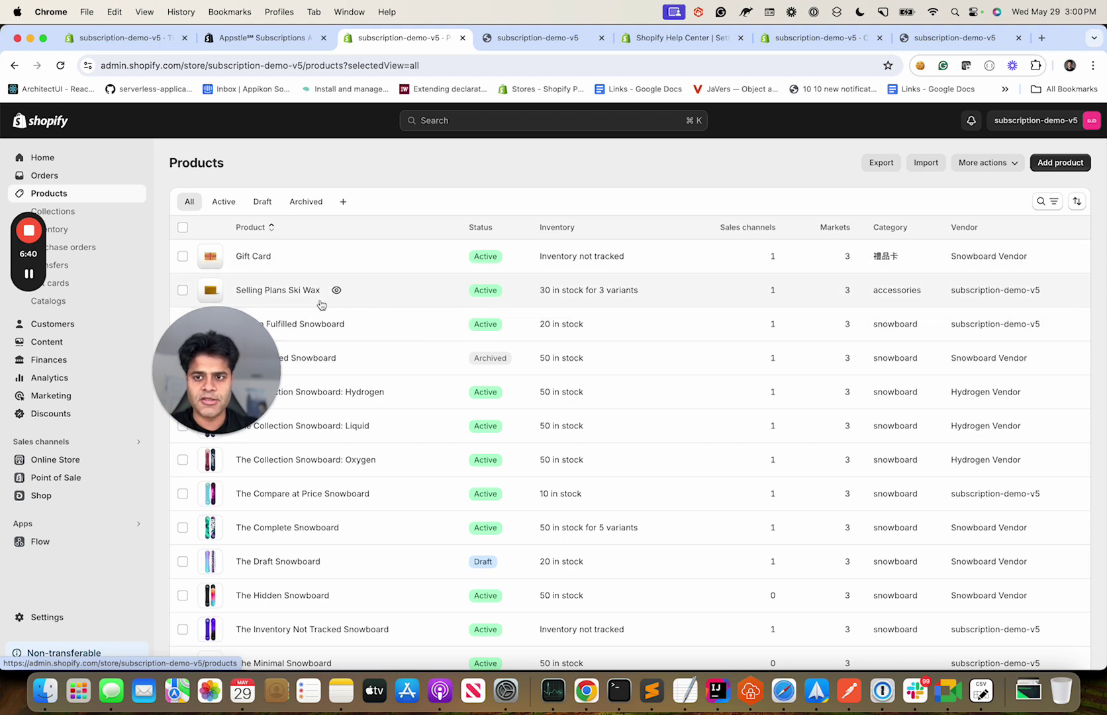
pyautogui.click(281, 298)
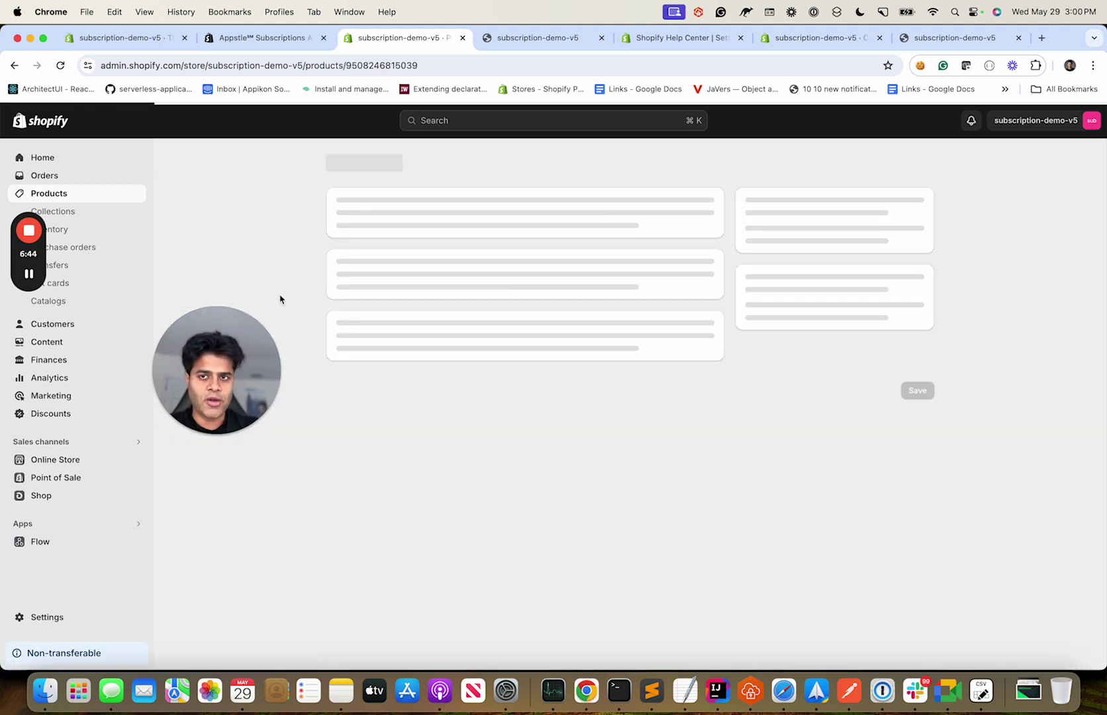
pyautogui.scroll(-10, 349, 397)
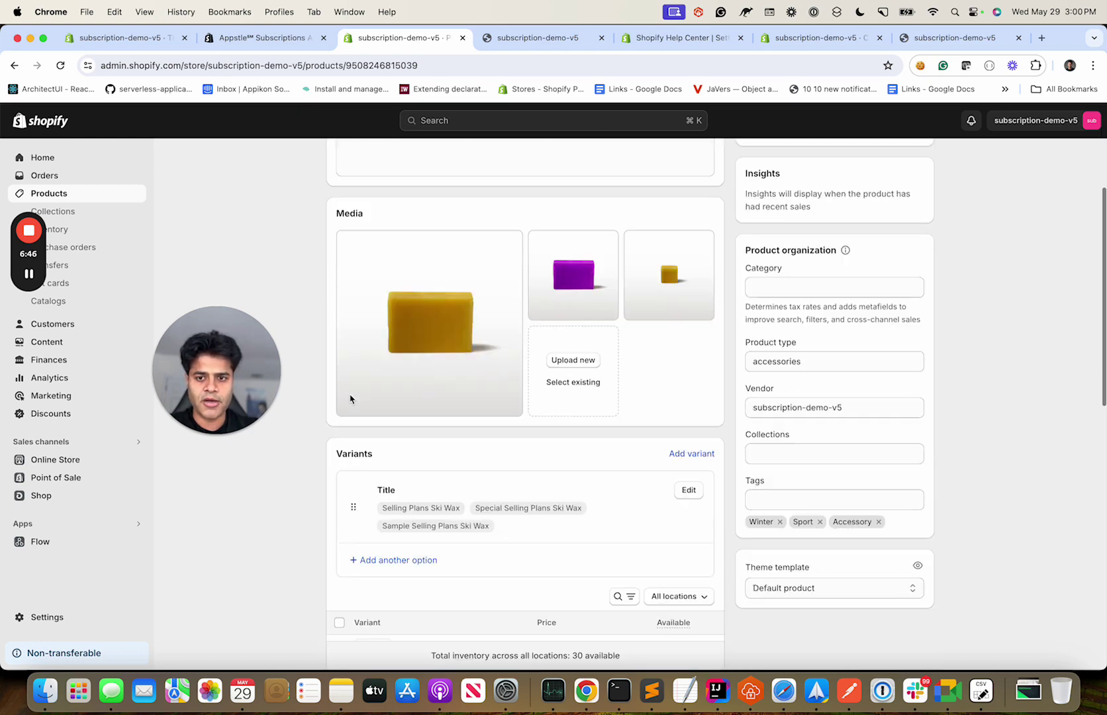
pyautogui.scroll(-3, 350, 398)
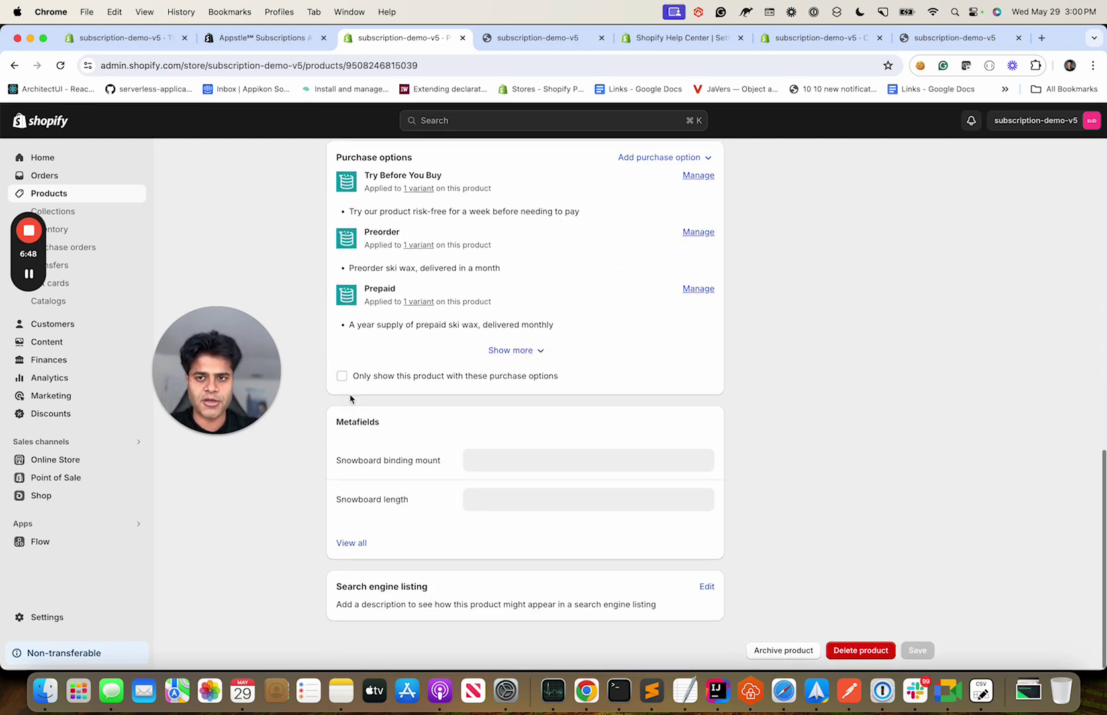
pyautogui.scroll(3, 349, 396)
pyautogui.scroll(3, 350, 397)
pyautogui.scroll(-6, 350, 398)
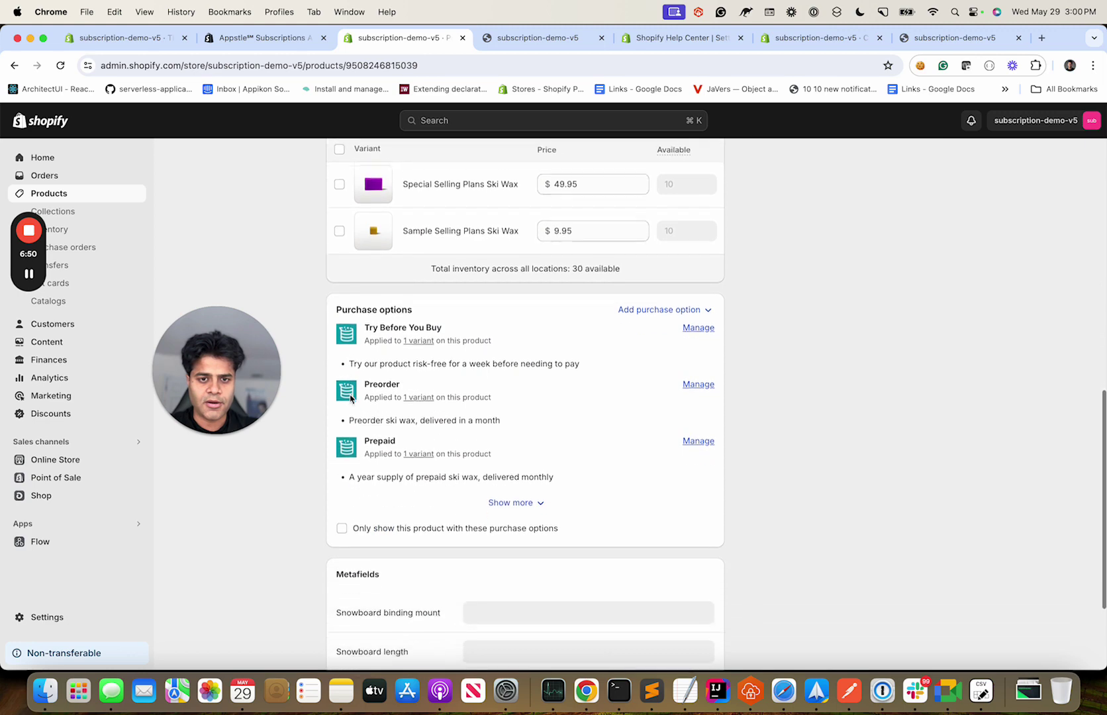
pyautogui.scroll(6, 349, 398)
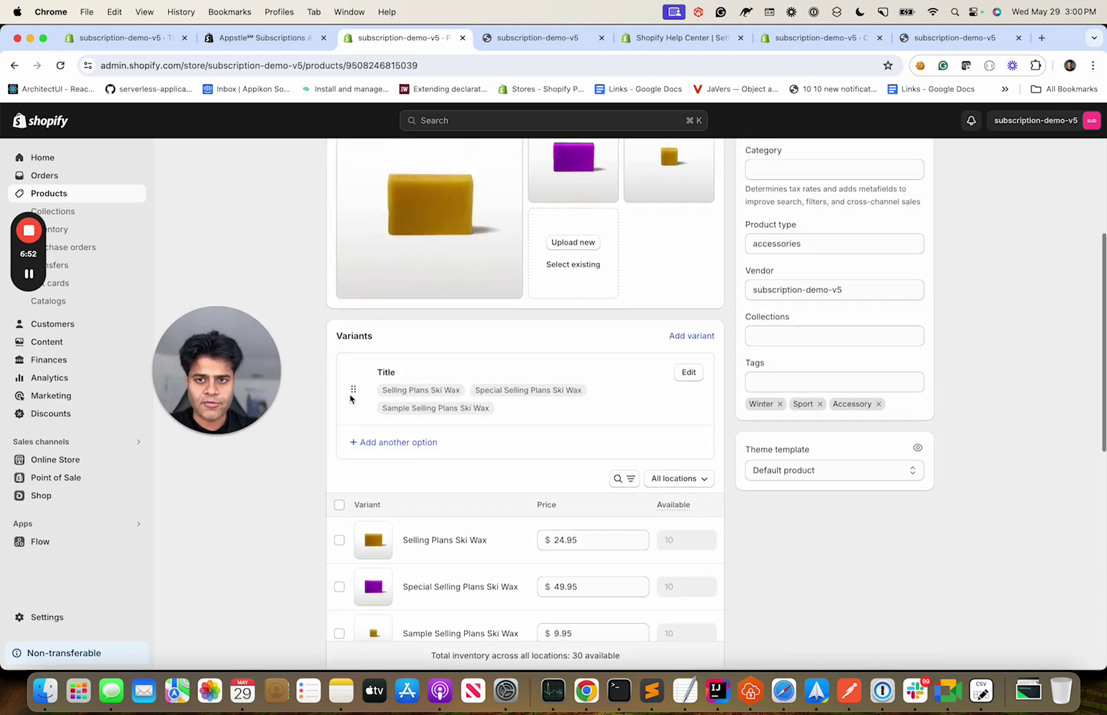
pyautogui.scroll(-6, 350, 398)
pyautogui.scroll(3, 351, 398)
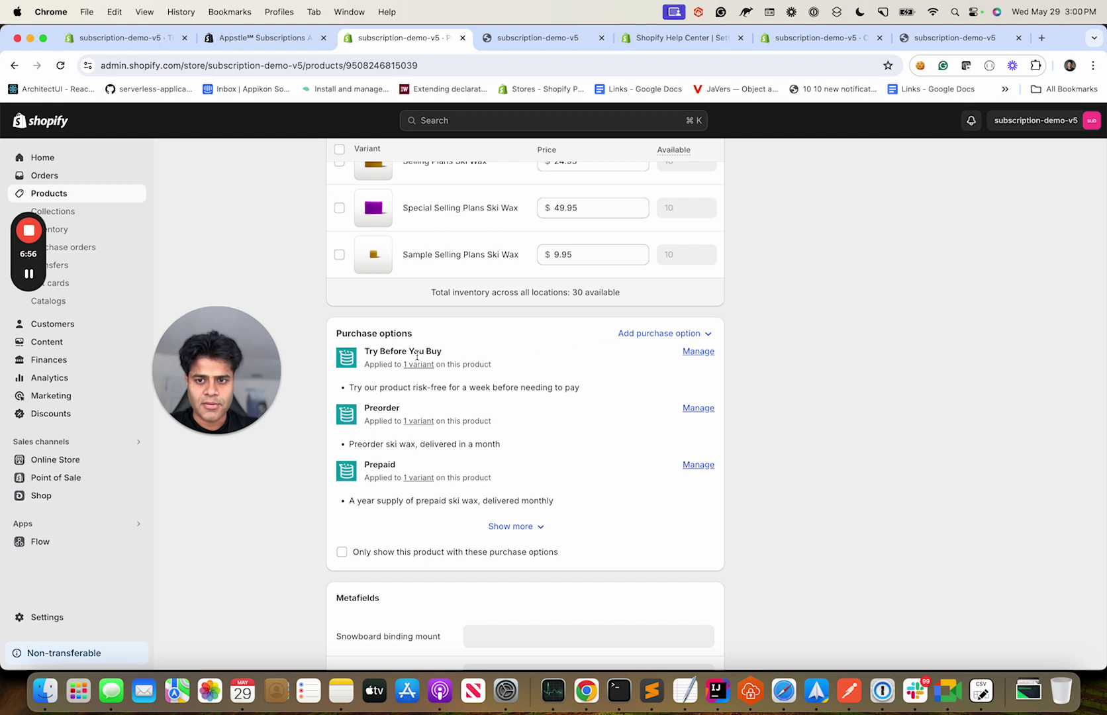
# Reveal all purchase options, including Monthly Subscription, and copy the product title Selling Plans Ski Wax.
pyautogui.click(522, 529)
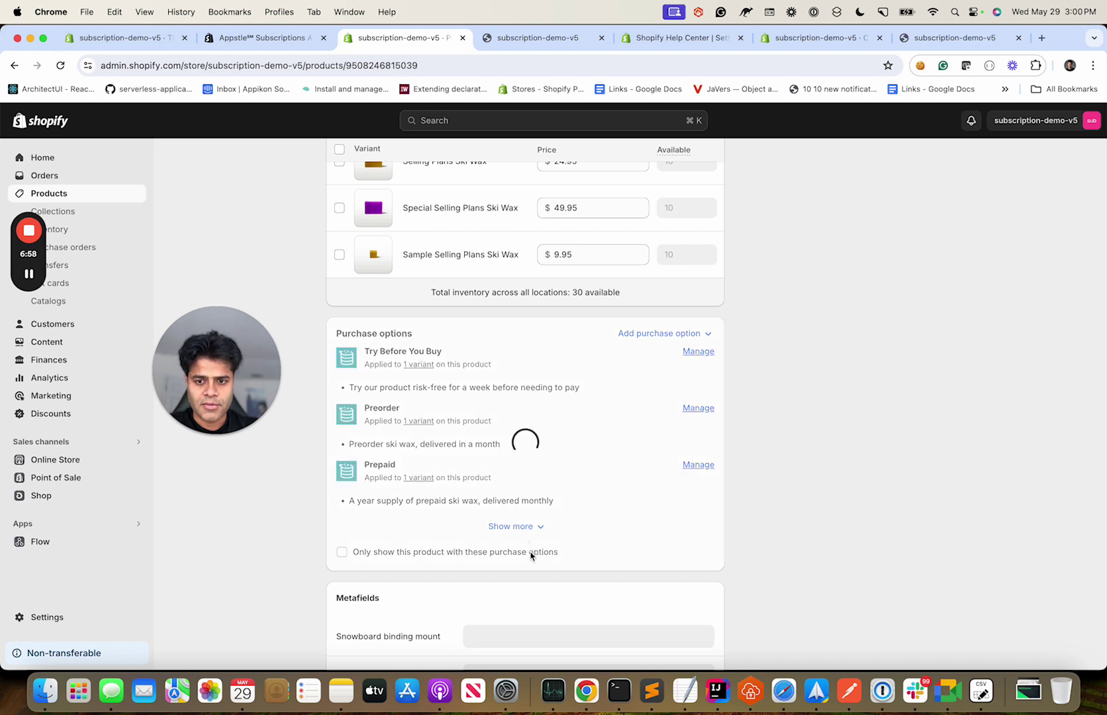
pyautogui.scroll(-1, 415, 556)
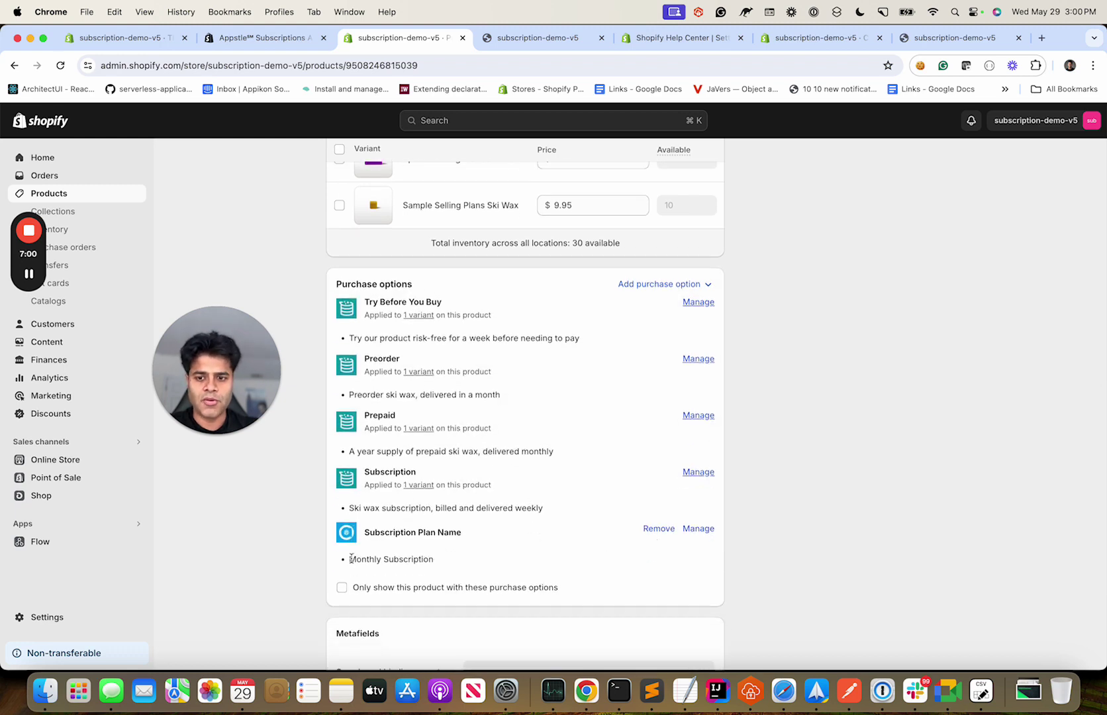
pyautogui.moveTo(372, 531); pyautogui.dragTo(485, 537)
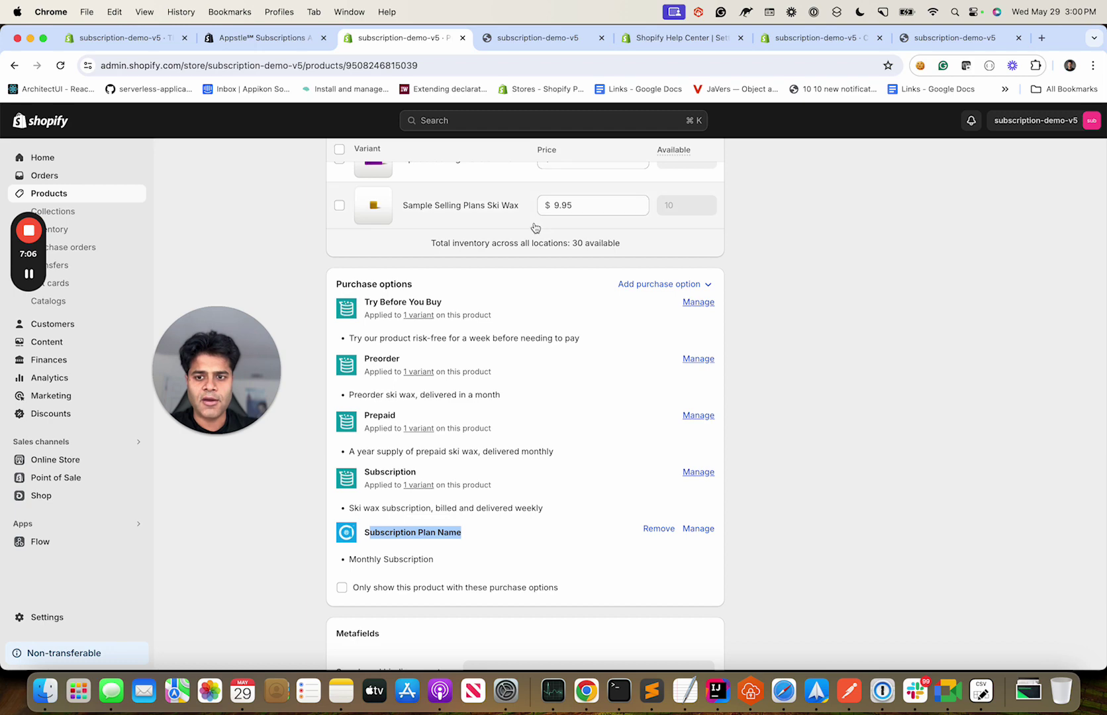
pyautogui.click(543, 45)
pyautogui.click(430, 39)
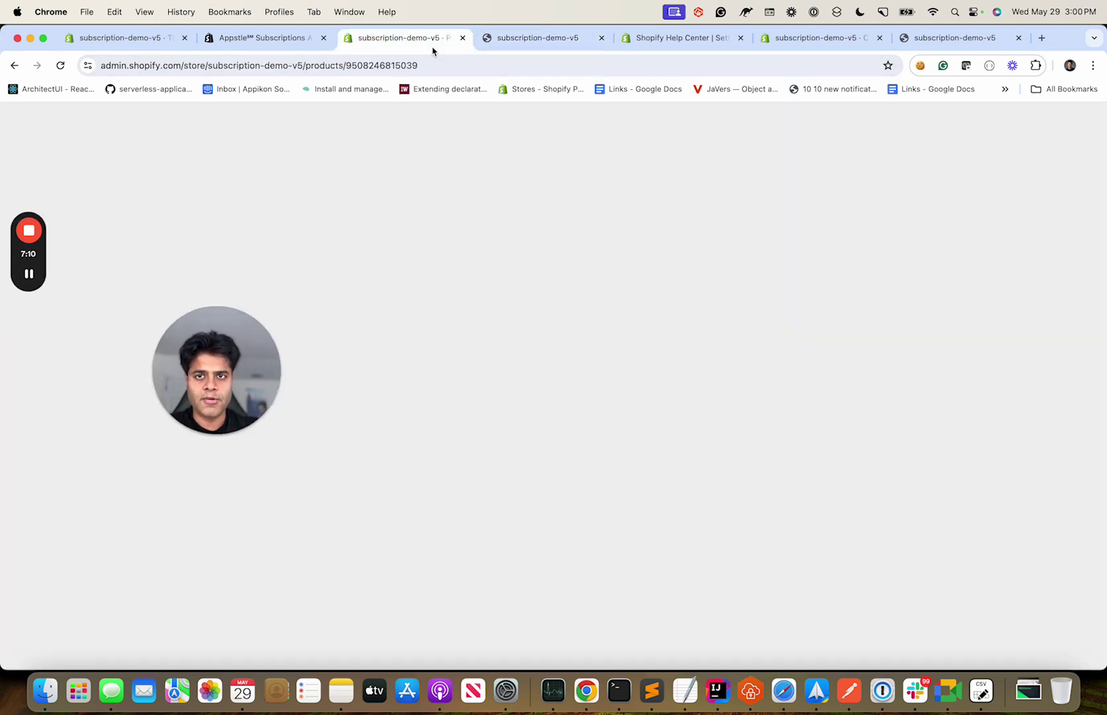
pyautogui.moveTo(347, 162); pyautogui.dragTo(466, 161)
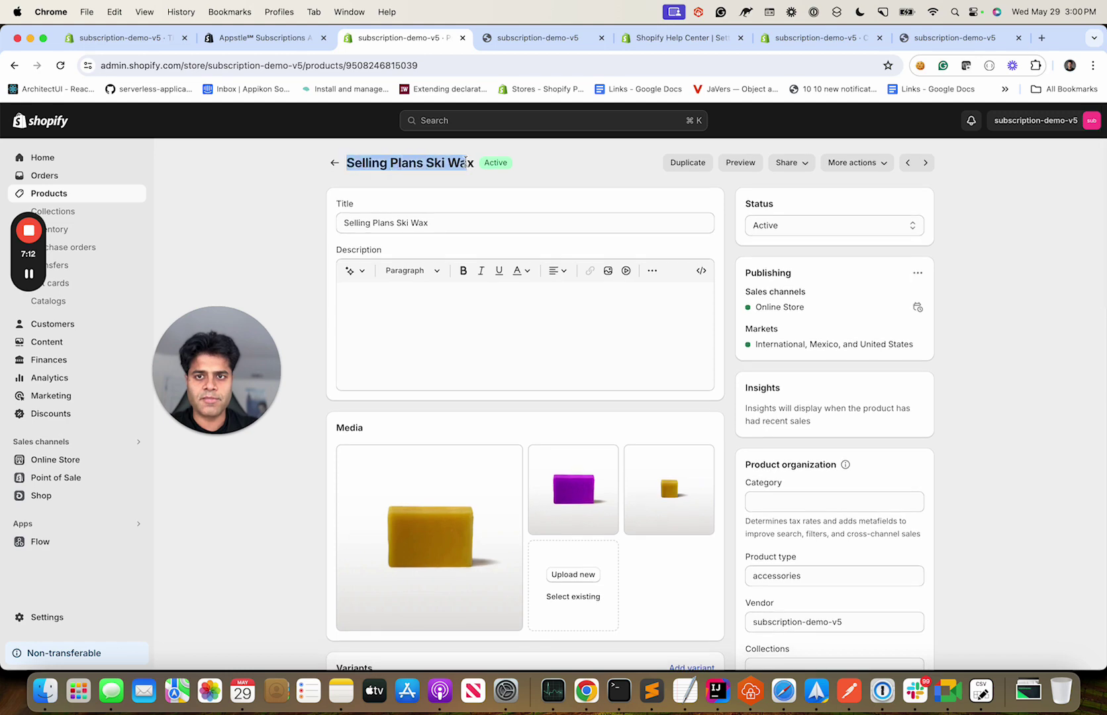
# Search the storefront for Selling Plans Ski Wax and check its Subscribe and save $23.70 option.
pyautogui.click(549, 45)
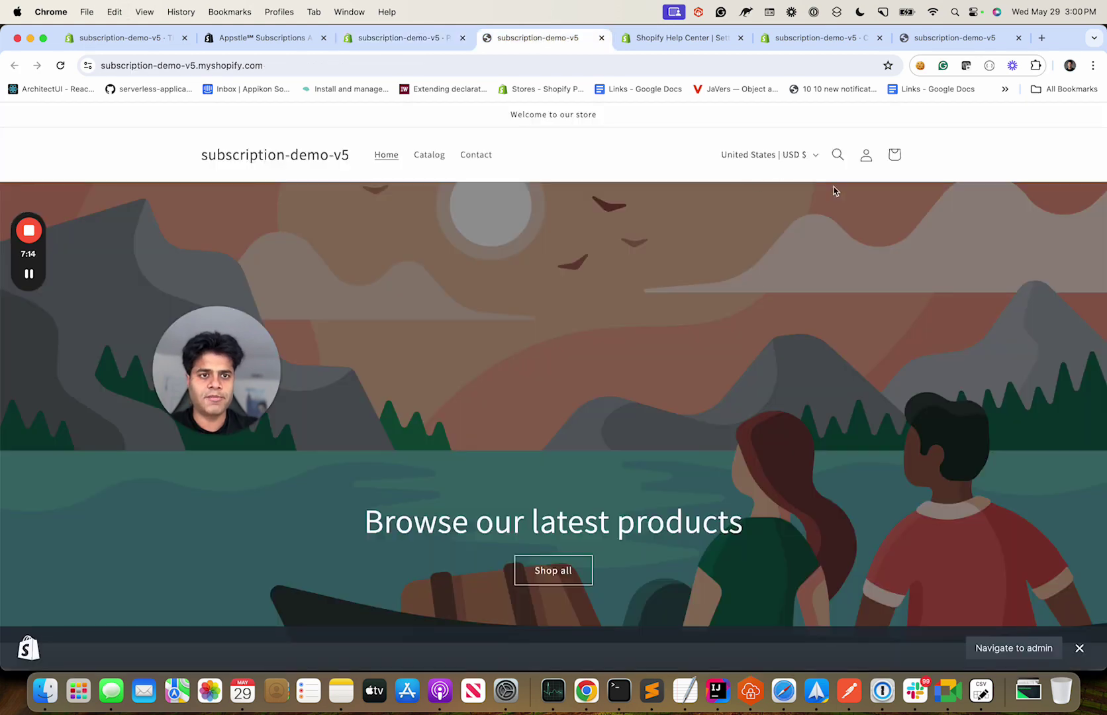
pyautogui.click(837, 154)
pyautogui.write('Selling Plans Ski Wax')
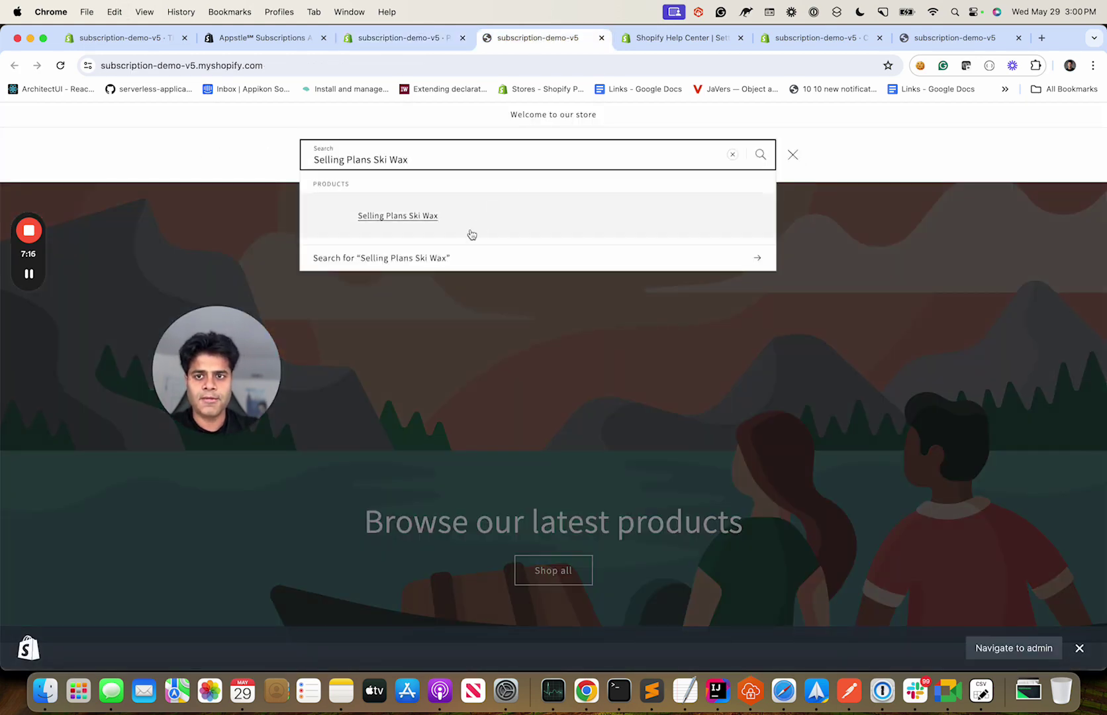
pyautogui.click(441, 230)
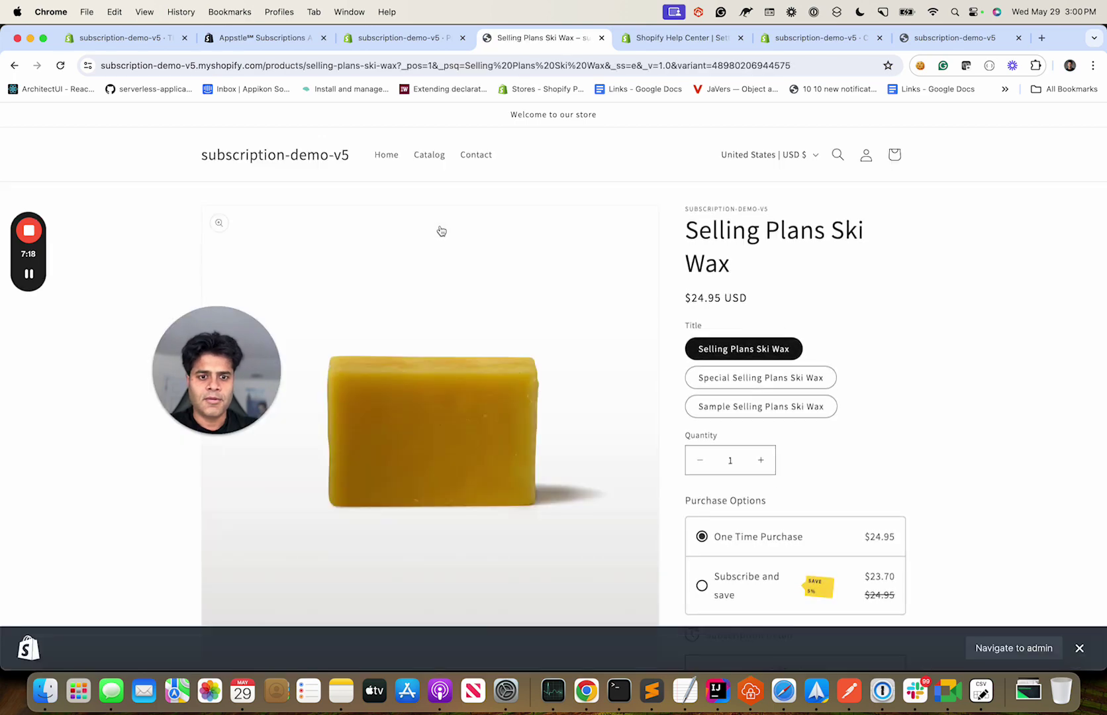
pyautogui.scroll(-3, 884, 558)
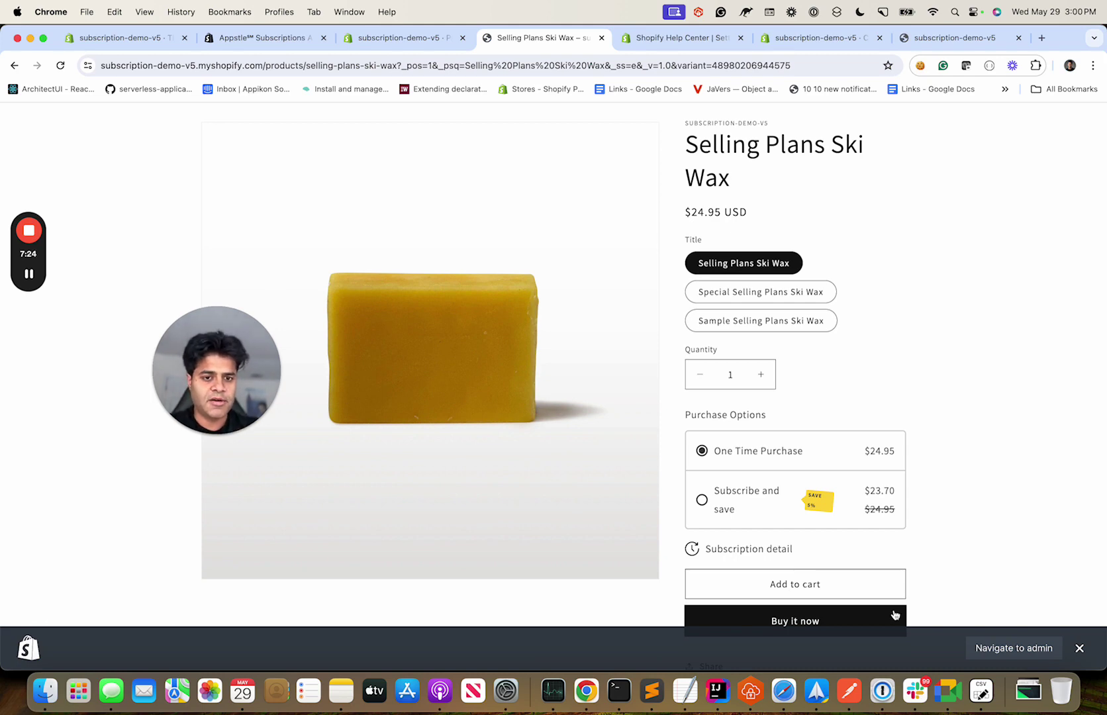
pyautogui.click(423, 38)
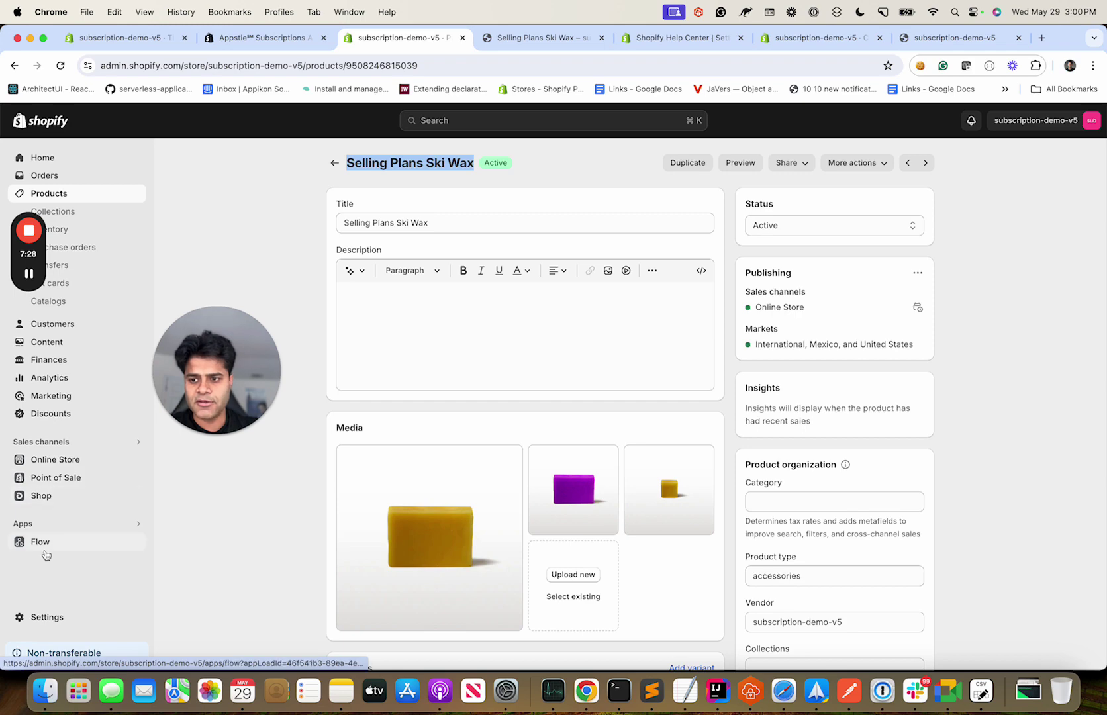
# Open the Appstle Subscriptions app's subscription widget settings.
pyautogui.click(80, 524)
pyautogui.click(407, 170)
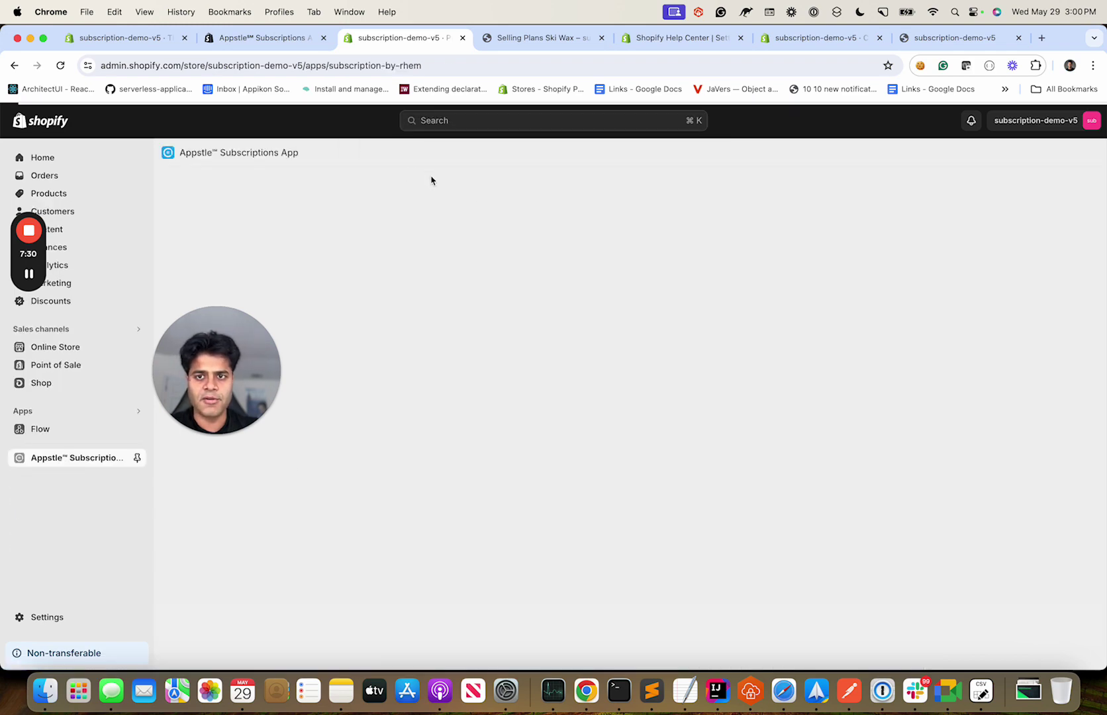
pyautogui.moveTo(233, 350); pyautogui.dragTo(96, 520)
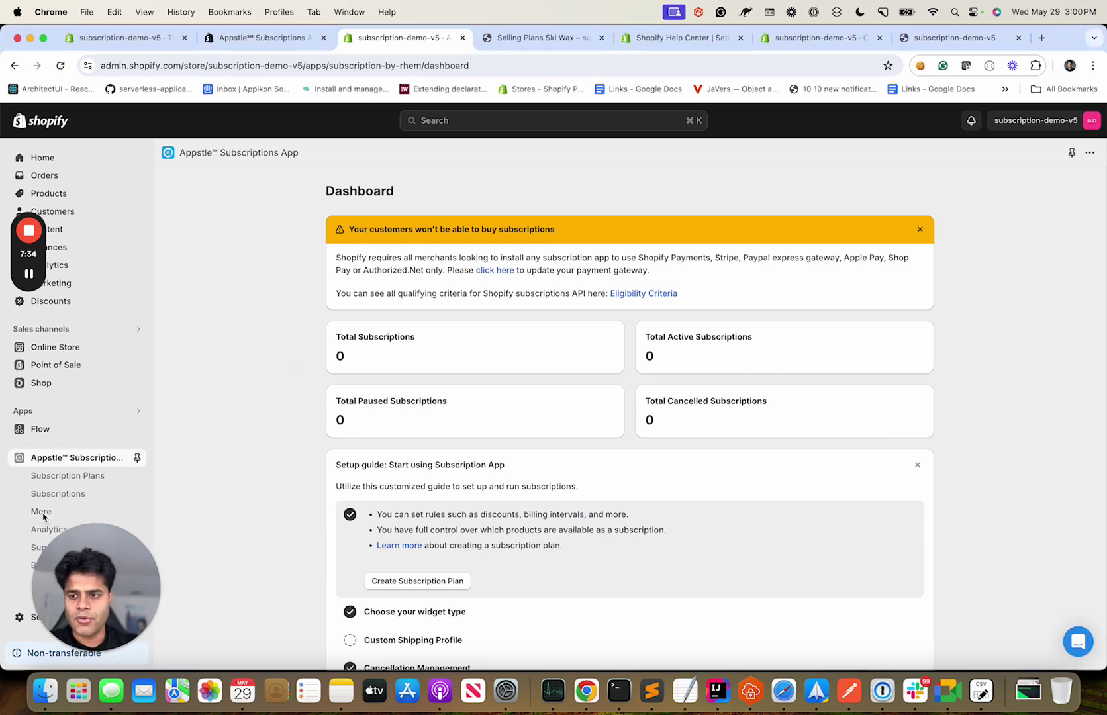
pyautogui.click(41, 512)
pyautogui.click(437, 310)
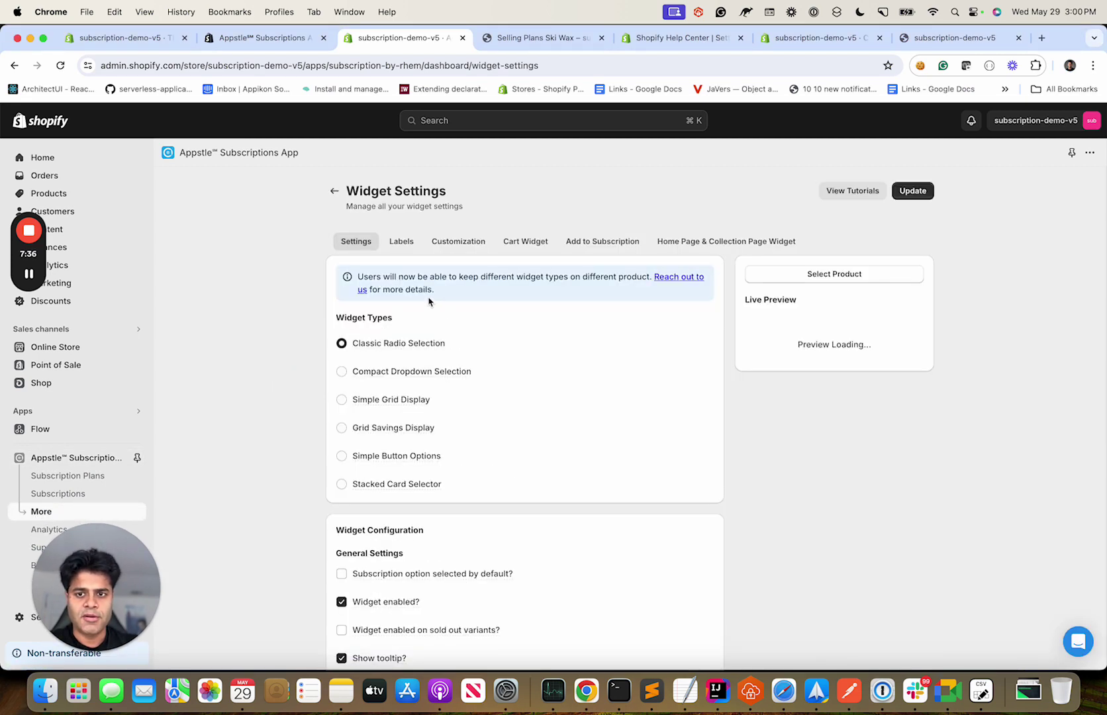
# Try the Compact Dropdown Selection and Simple Grid Display widget styles.
pyautogui.scroll(-5, 775, 425)
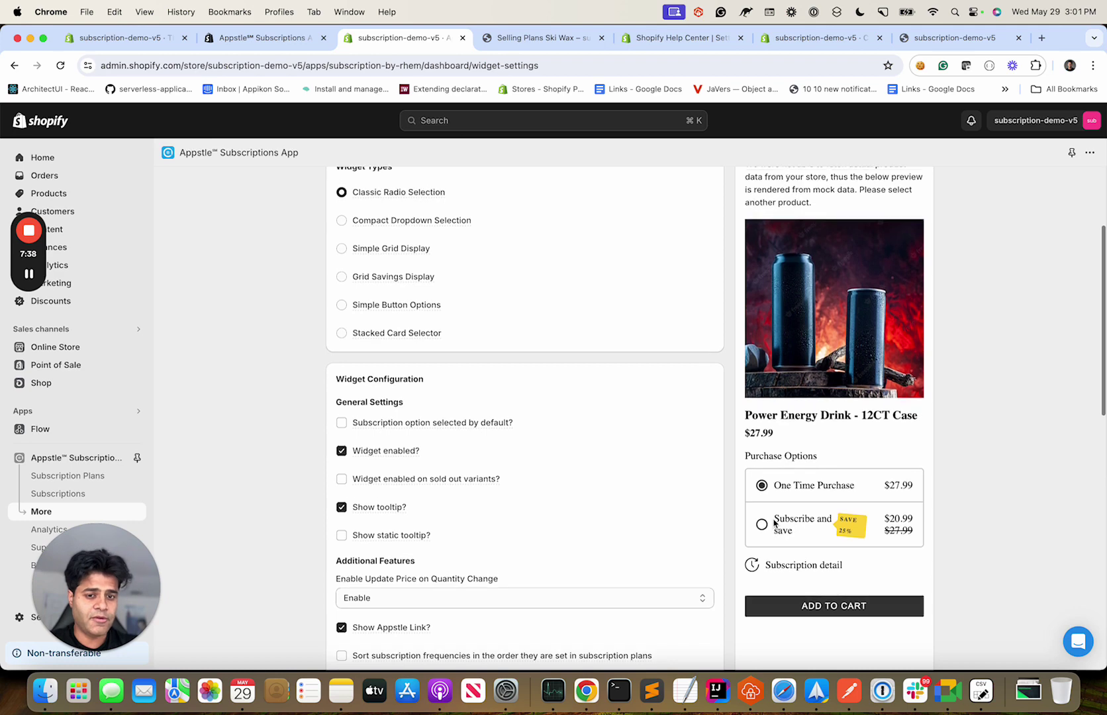
pyautogui.scroll(1, 775, 523)
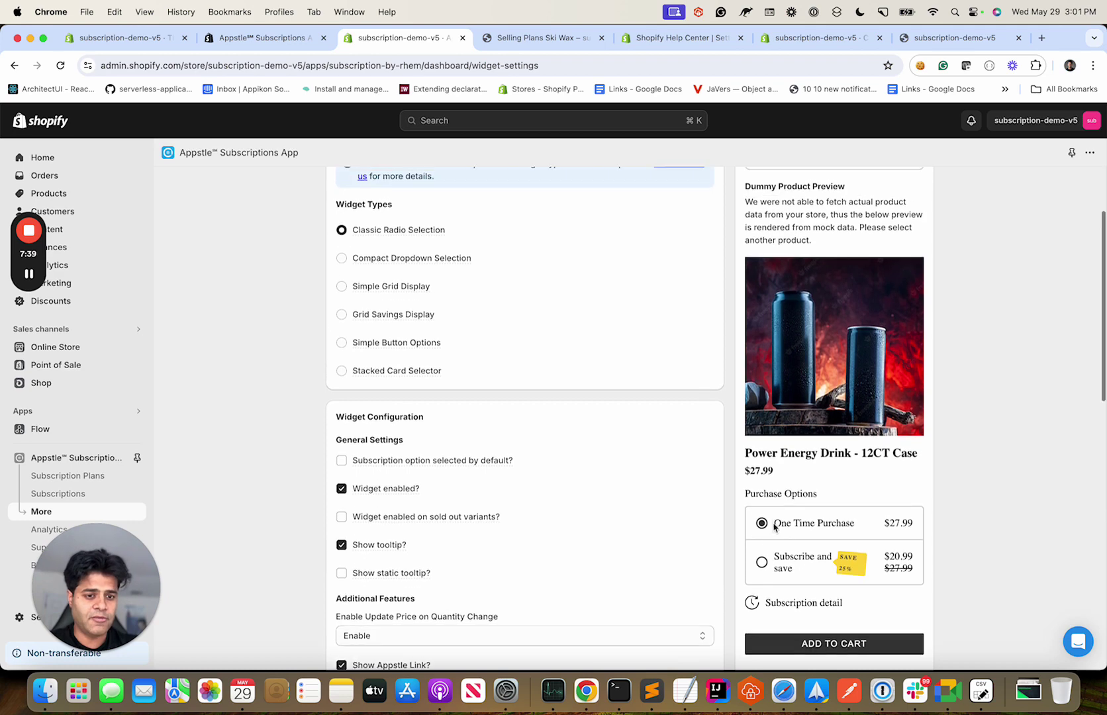
pyautogui.click(390, 258)
pyautogui.click(371, 286)
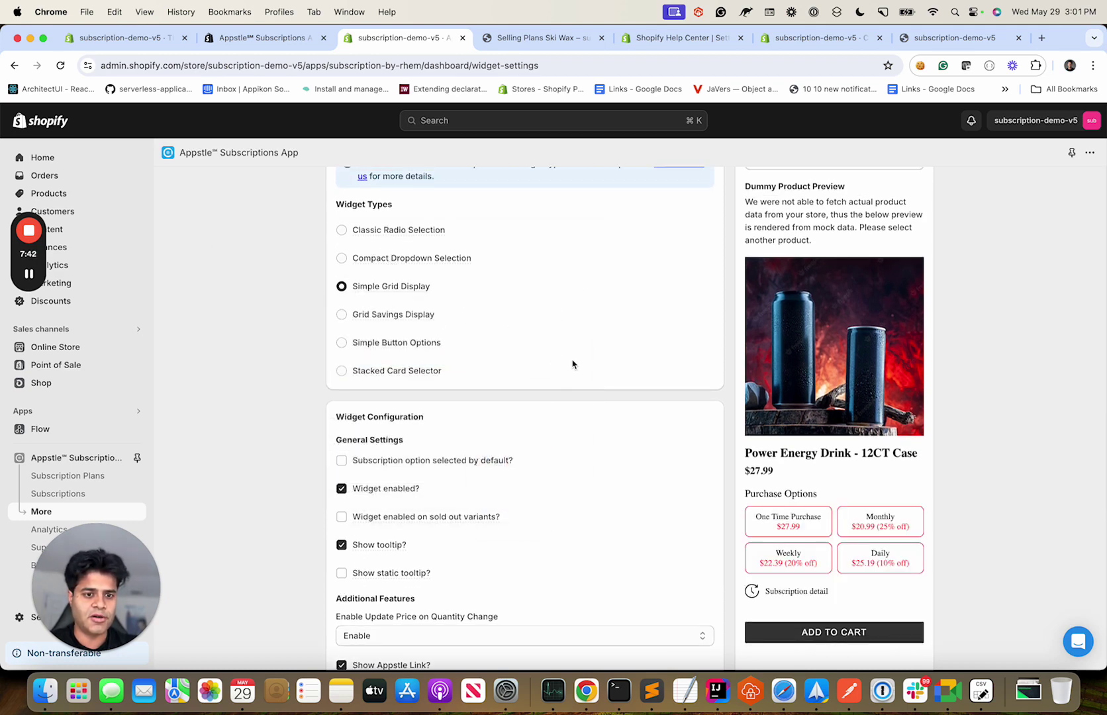
# Glance at the Labels tab, then scroll through the widget Customization options.
pyautogui.scroll(3, 573, 364)
pyautogui.click(402, 241)
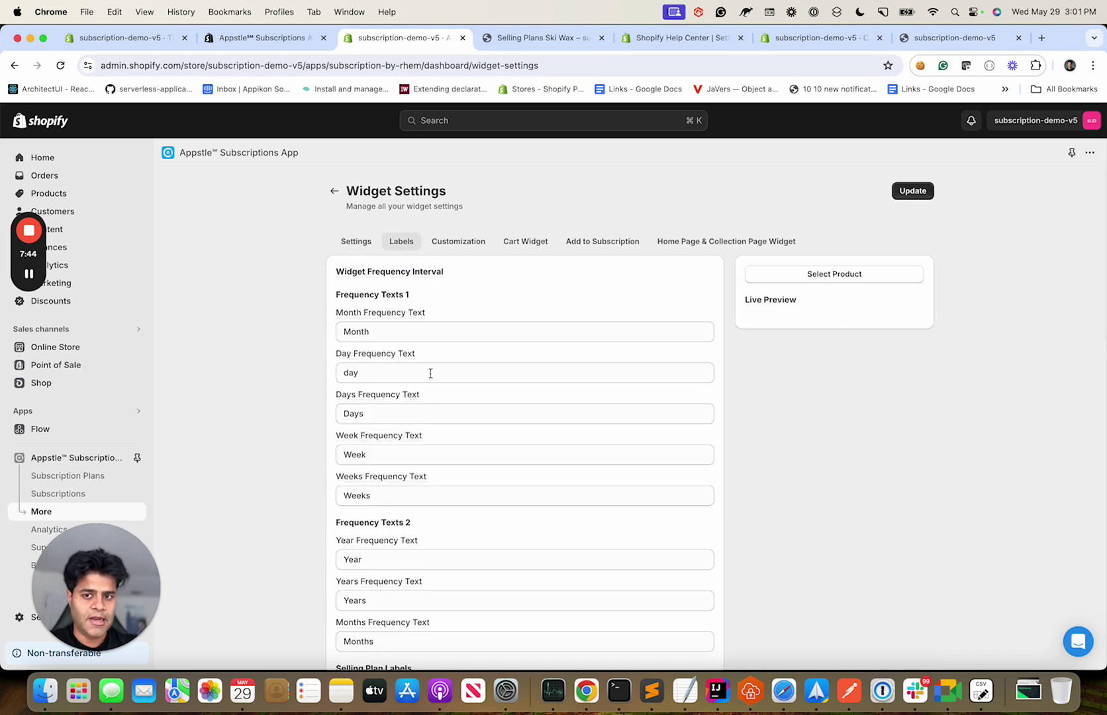
pyautogui.click(470, 244)
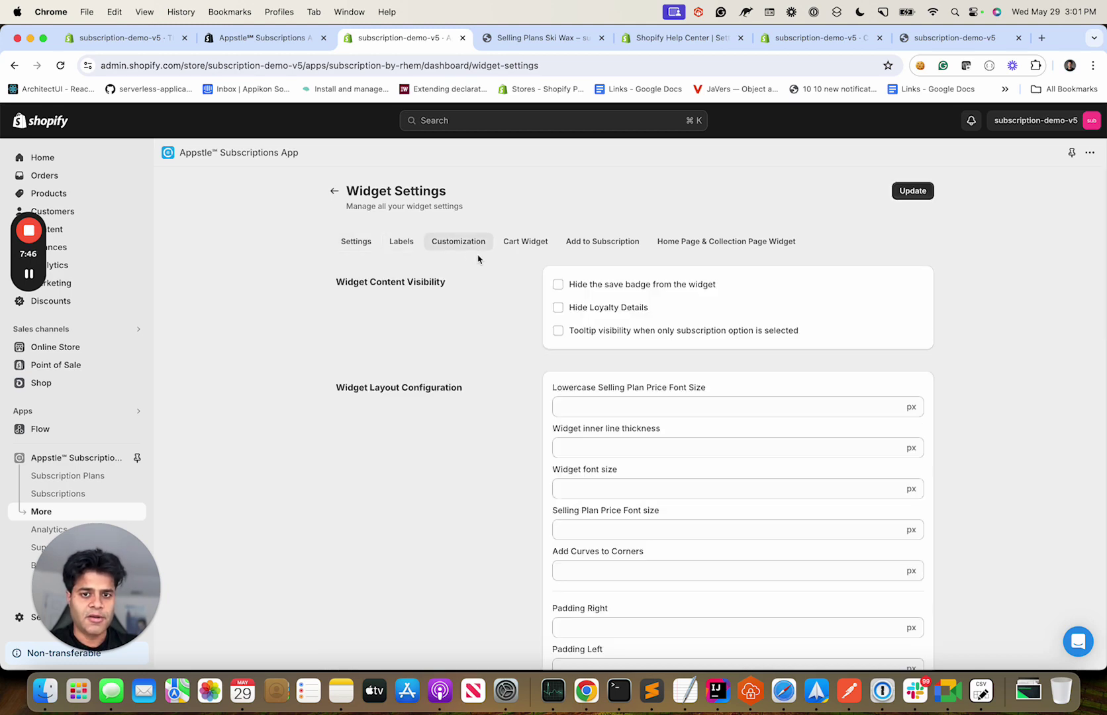
pyautogui.scroll(-6, 511, 402)
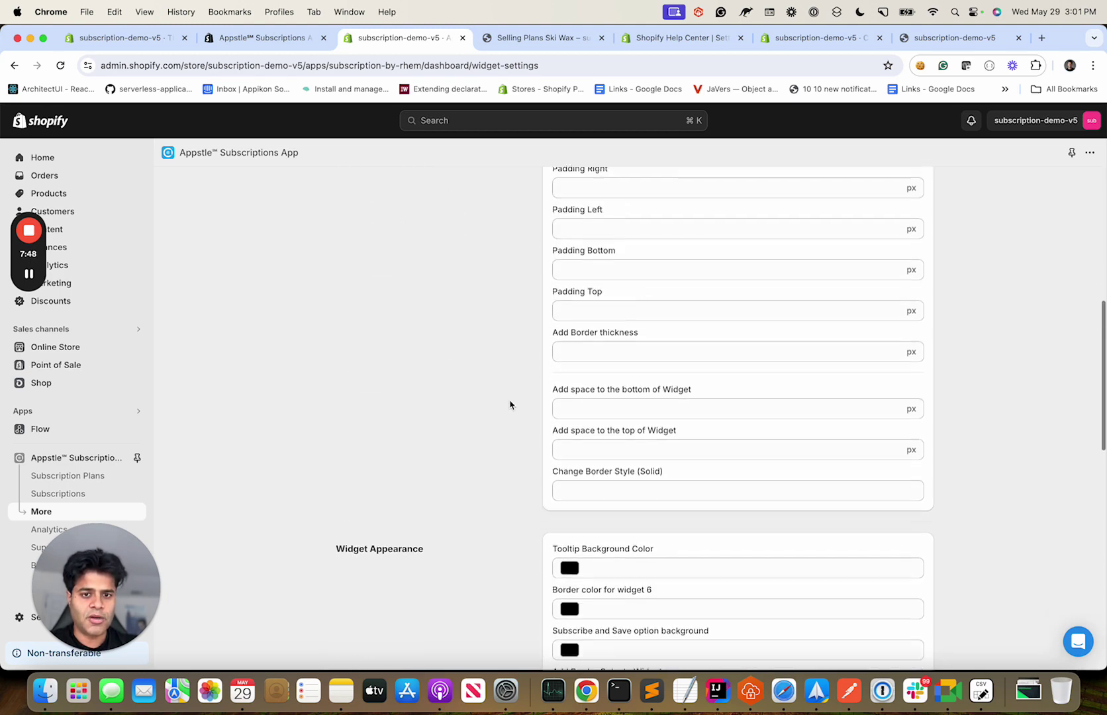
pyautogui.scroll(3, 631, 263)
pyautogui.scroll(-8, 605, 423)
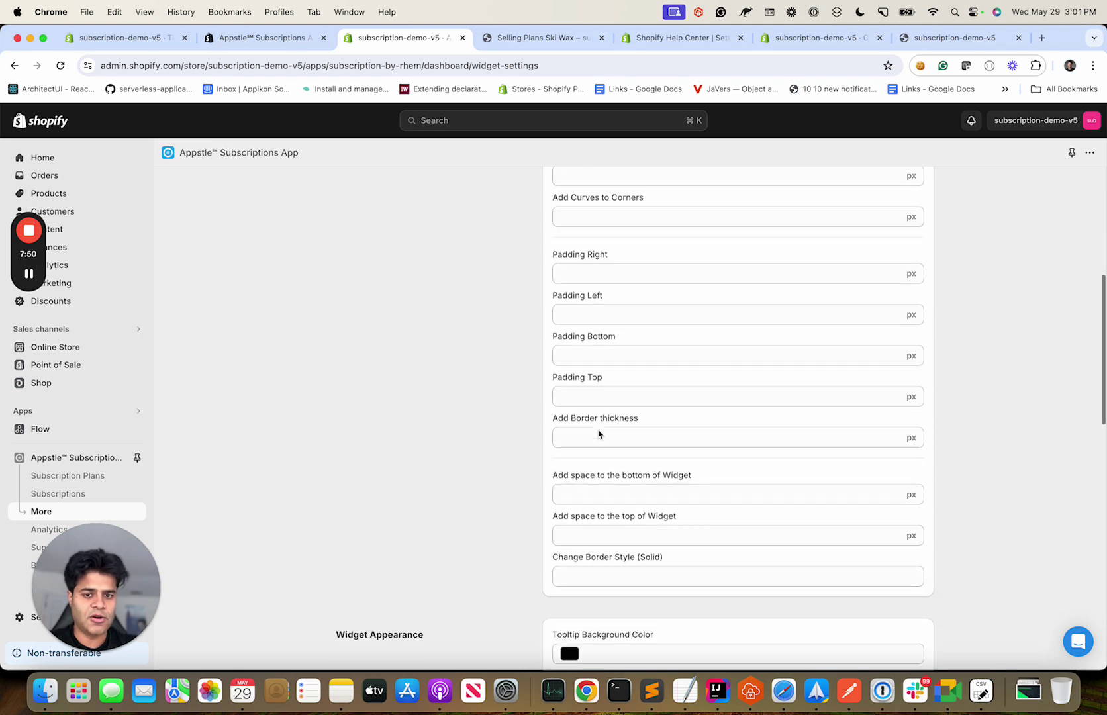
pyautogui.scroll(15, 593, 629)
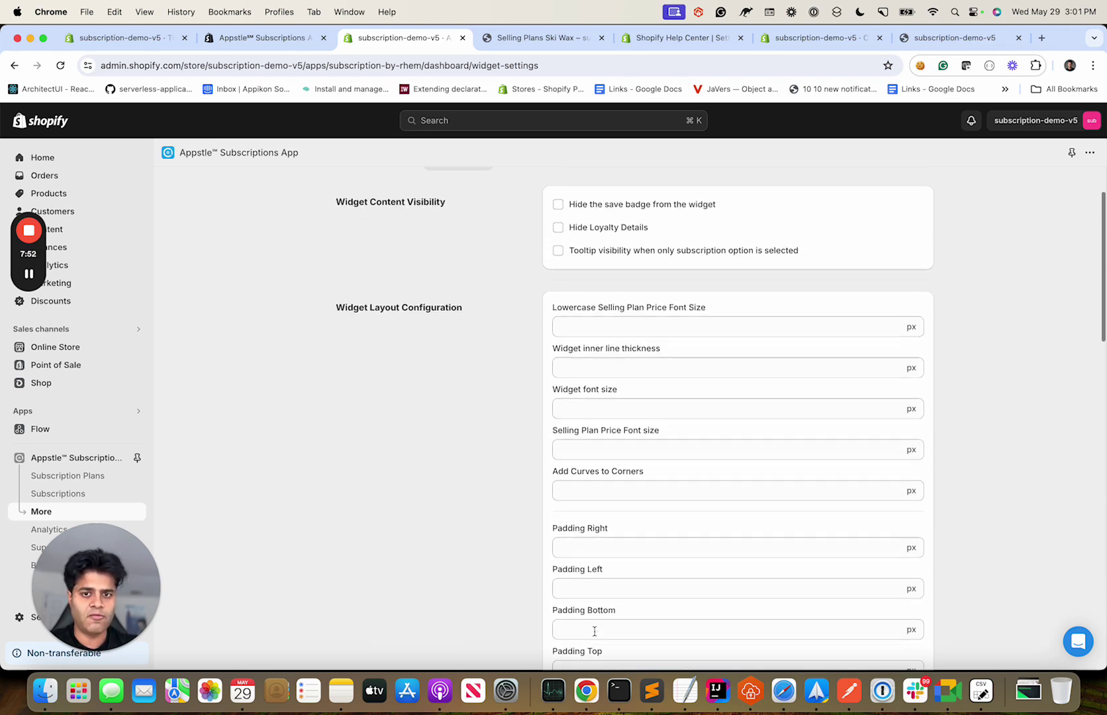
pyautogui.scroll(-15, 500, 320)
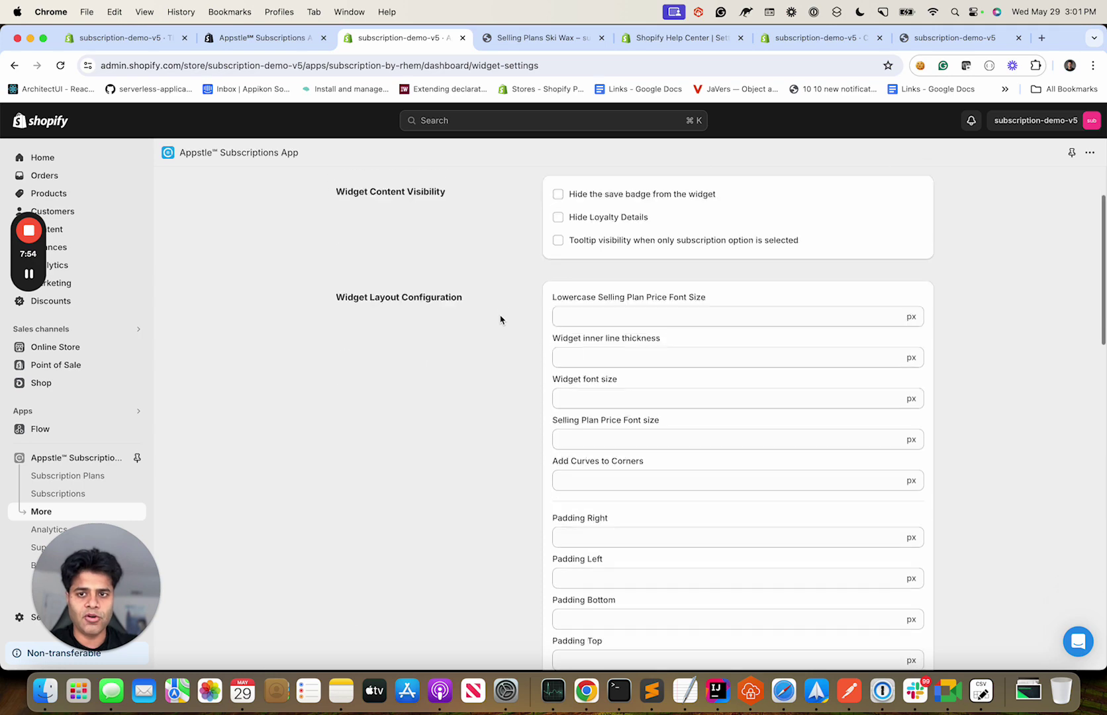
pyautogui.scroll(6, 500, 320)
pyautogui.scroll(8, 501, 321)
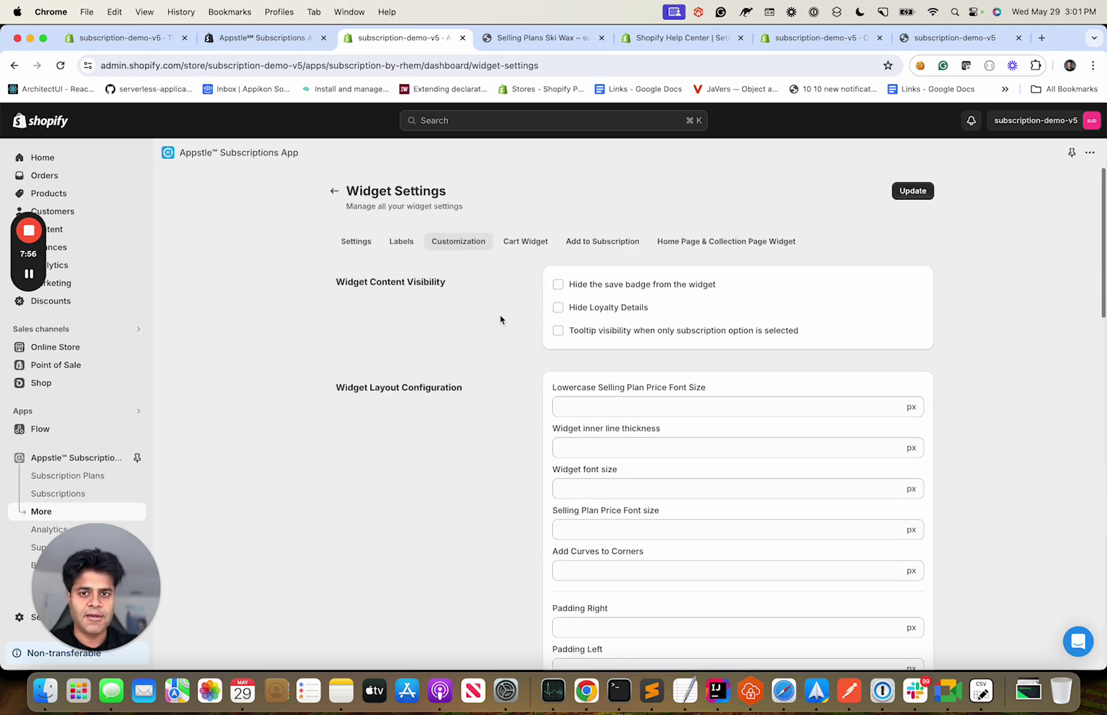
# Check the widget's label texts again and return to the Customization options.
pyautogui.click(400, 242)
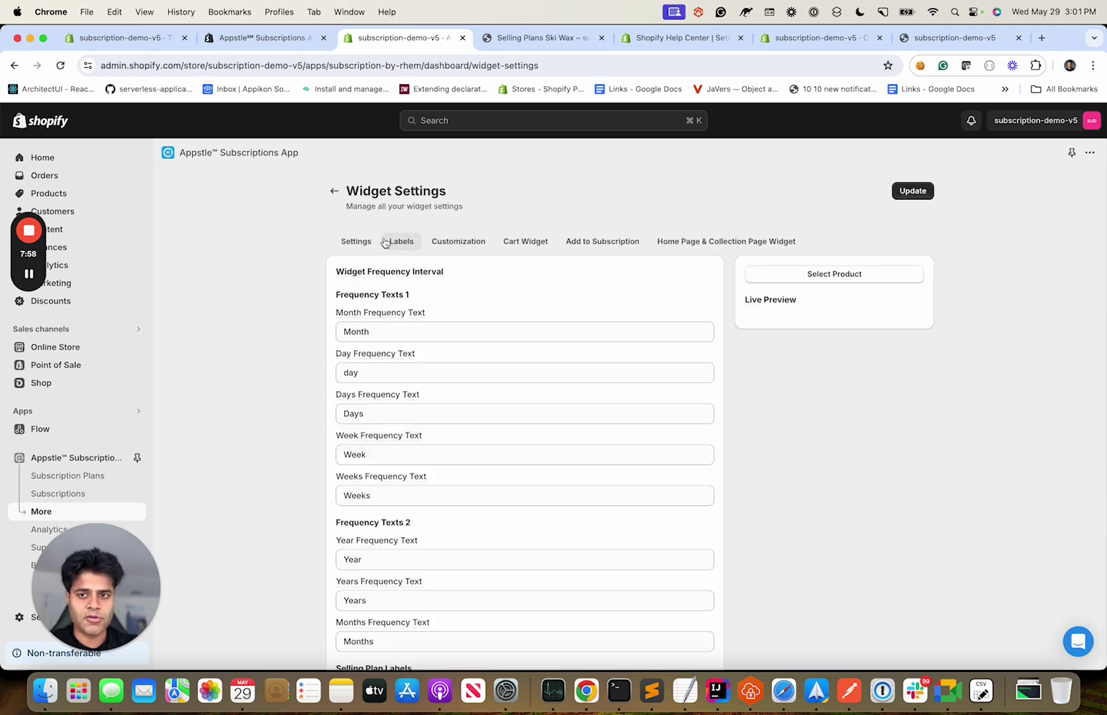
pyautogui.click(459, 243)
pyautogui.scroll(-5, 459, 378)
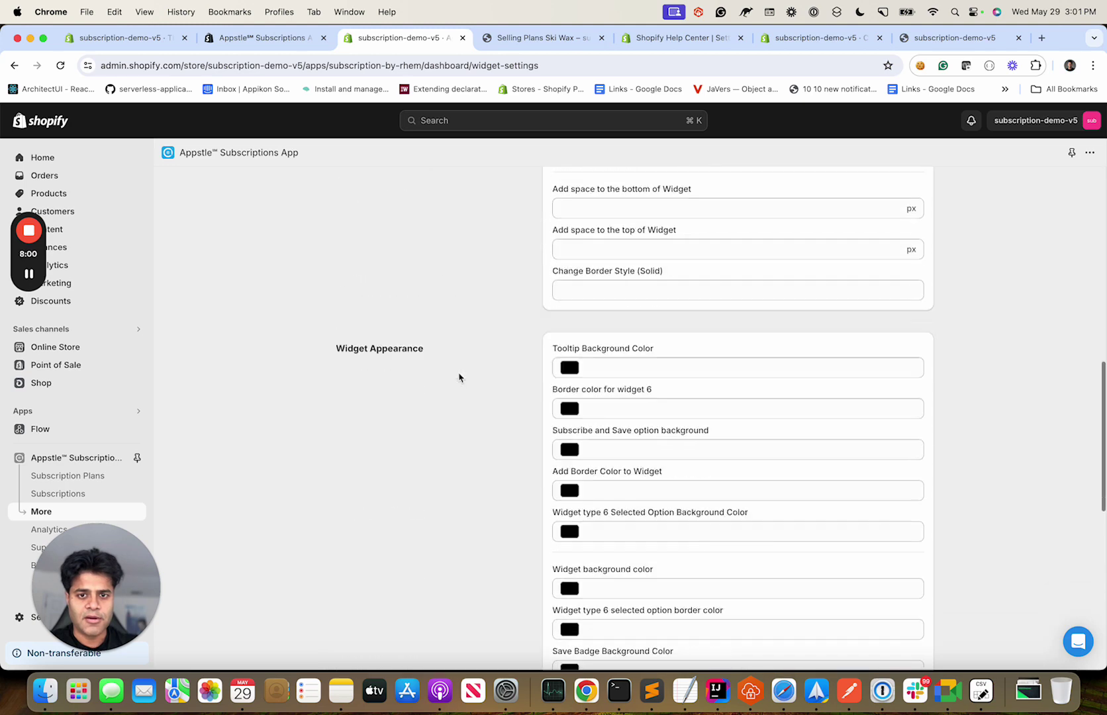
pyautogui.scroll(-5, 460, 375)
pyautogui.scroll(15, 460, 375)
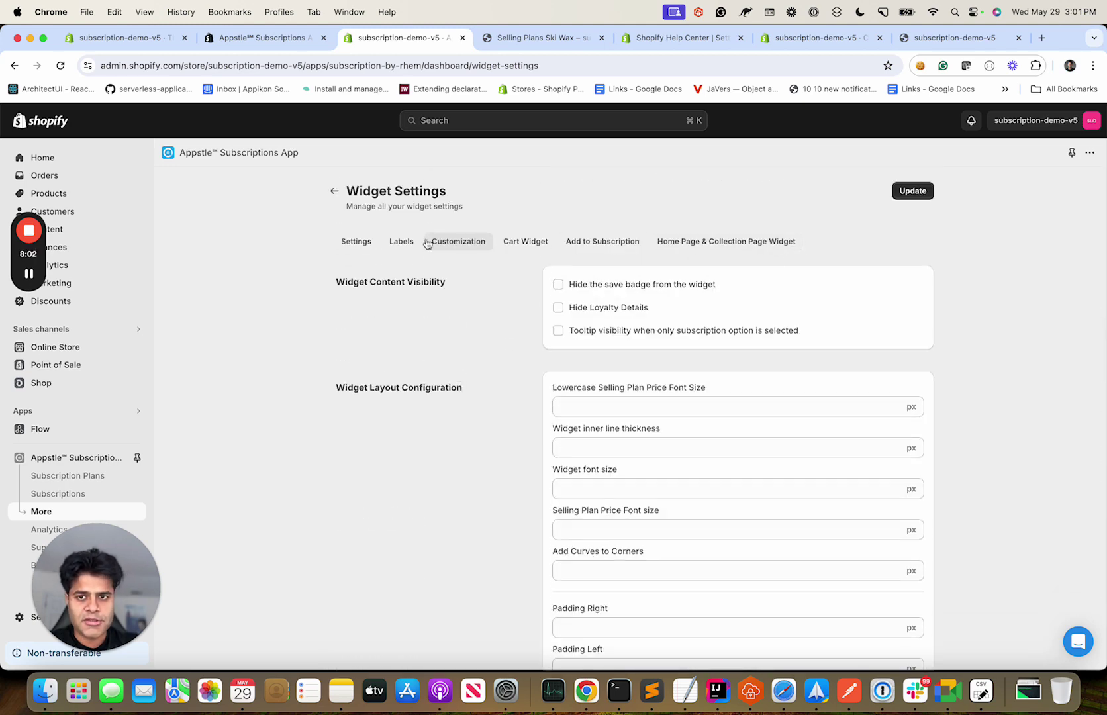
# Review the Settings tab's Widget Configuration with its live preview ($27.99 one-time, $20.99 subscribed).
pyautogui.click(369, 241)
pyautogui.scroll(-10, 511, 447)
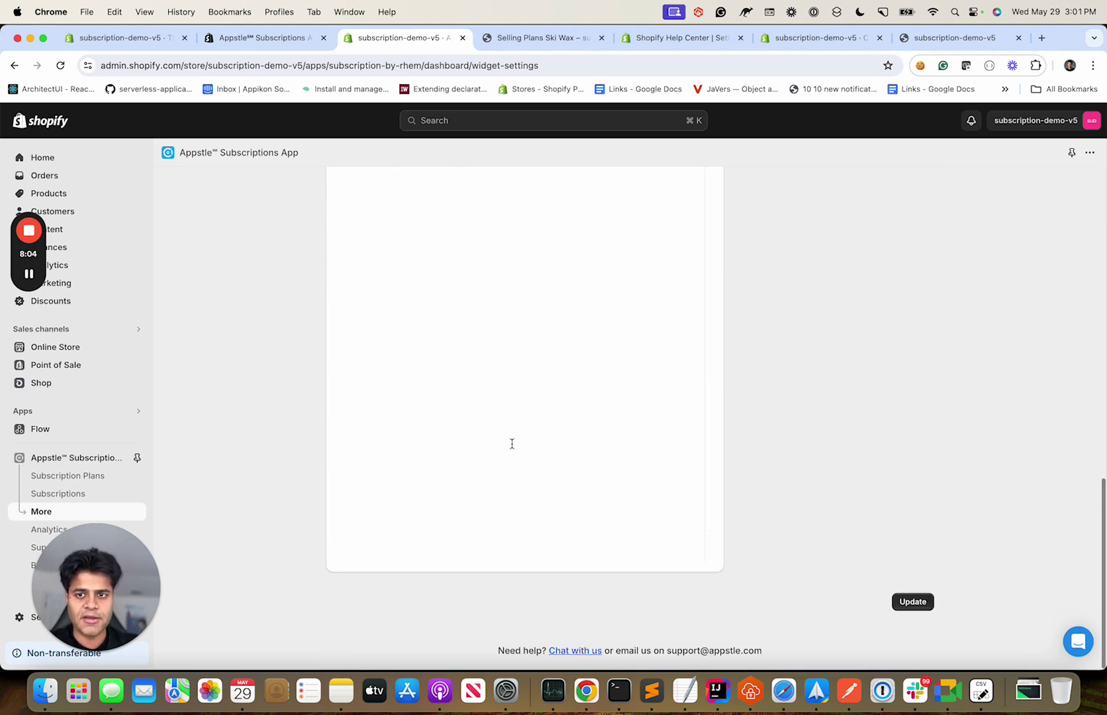
pyautogui.scroll(-2, 757, 397)
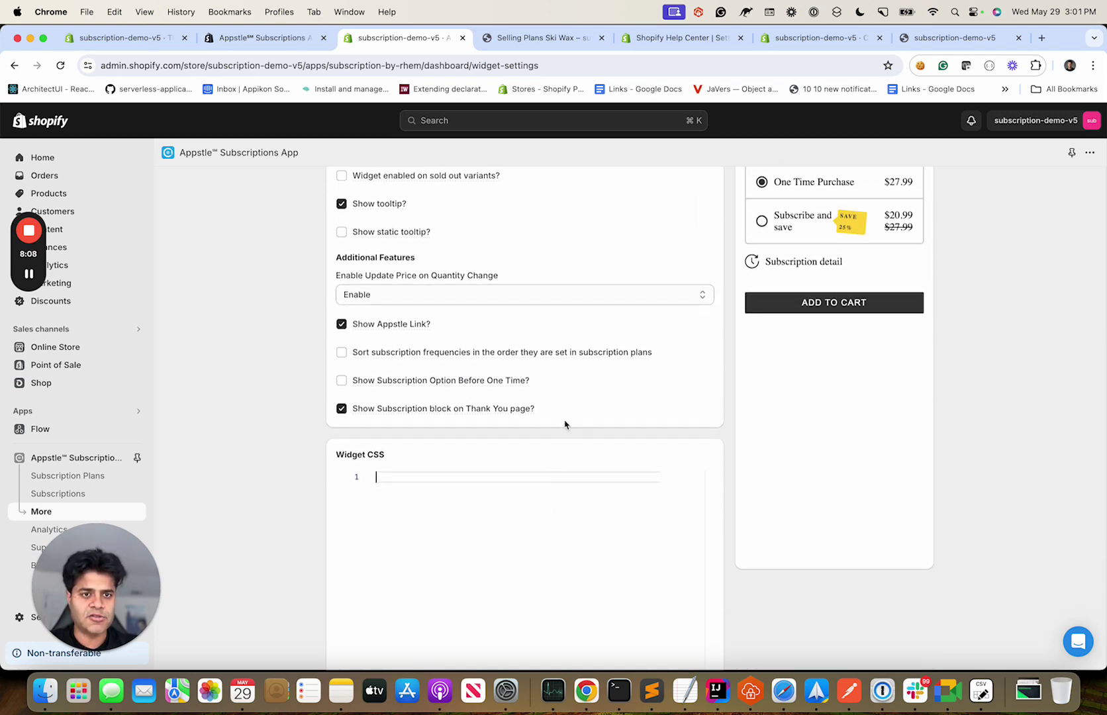
pyautogui.scroll(2, 757, 299)
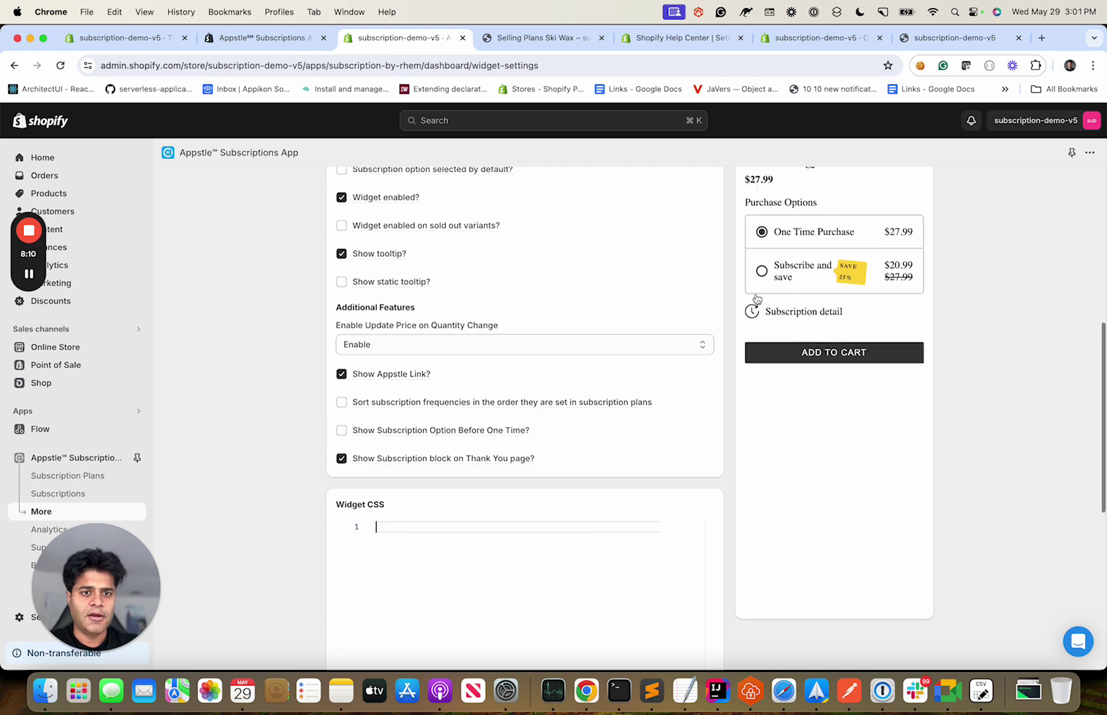
pyautogui.scroll(3, 756, 299)
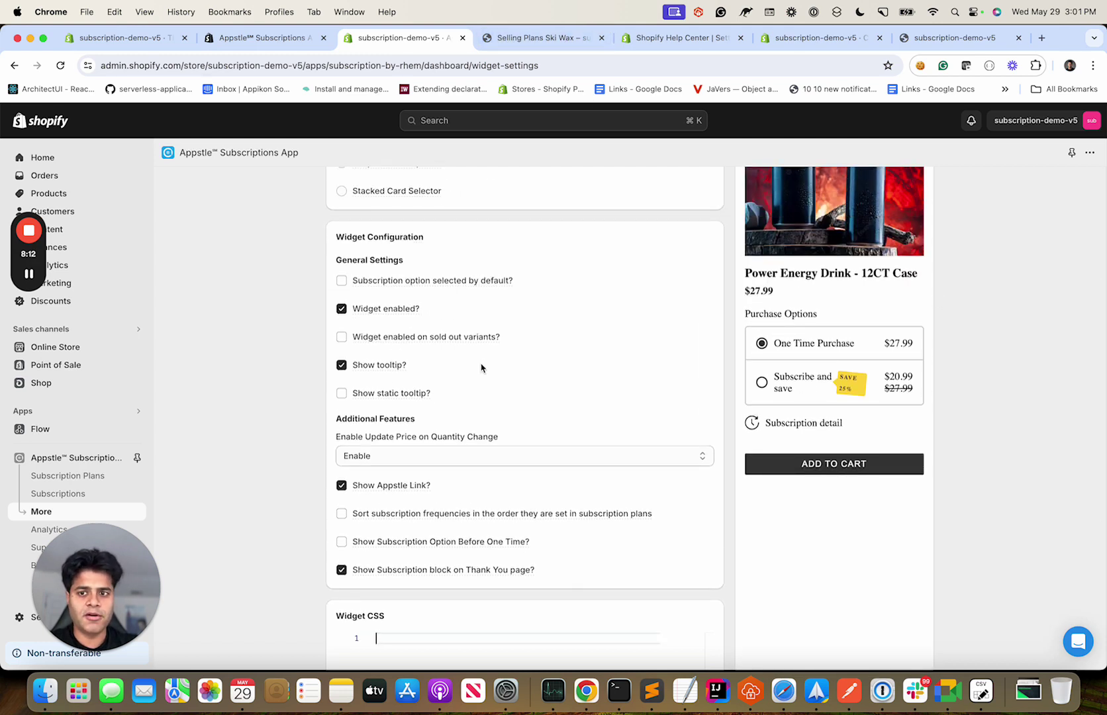
# Add Selling Plans Ski Wax on the monthly Subscribe and save option to the cart and view it.
pyautogui.click(541, 38)
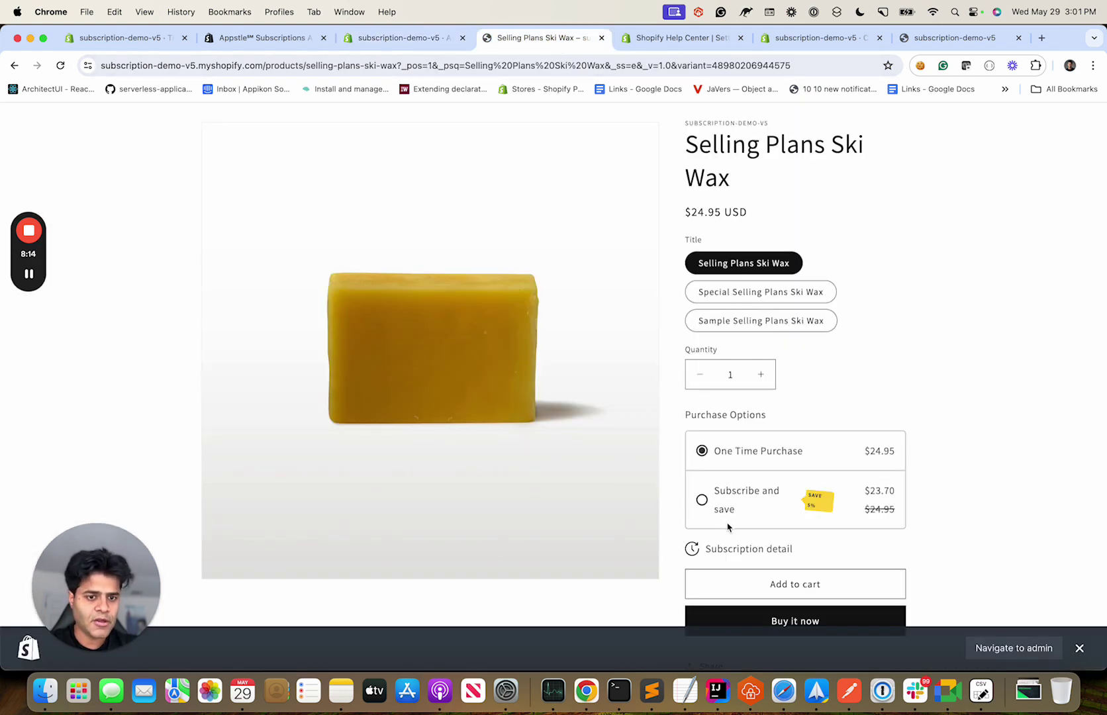
pyautogui.click(703, 501)
pyautogui.scroll(-3, 721, 569)
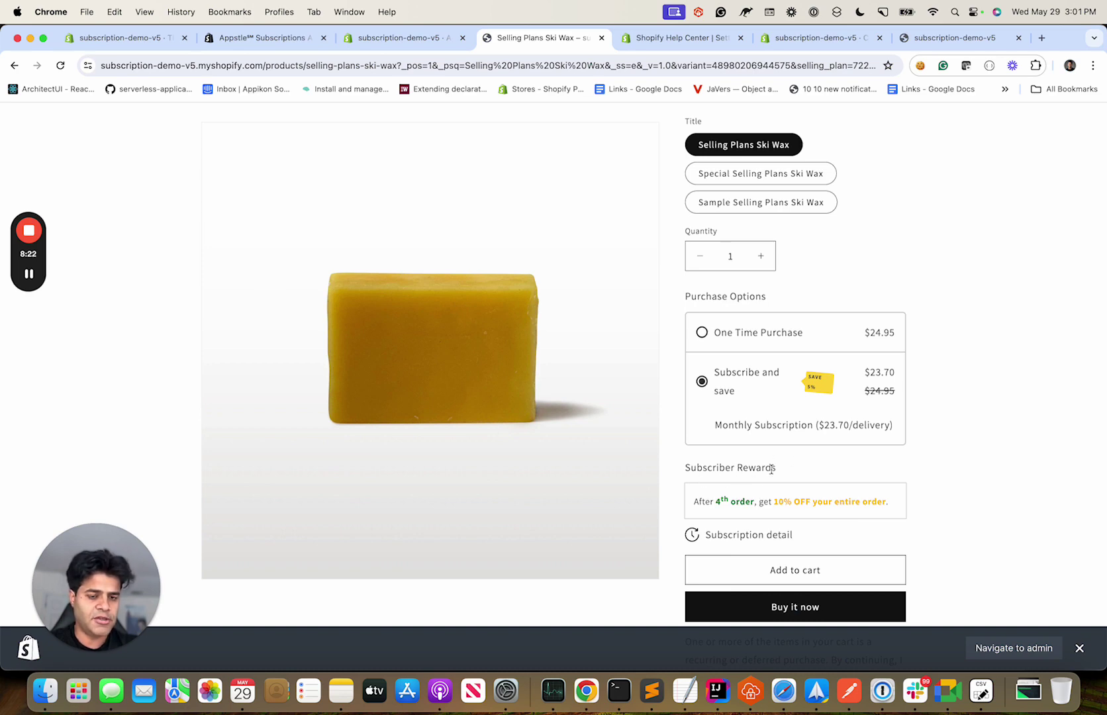
pyautogui.scroll(-1, 919, 507)
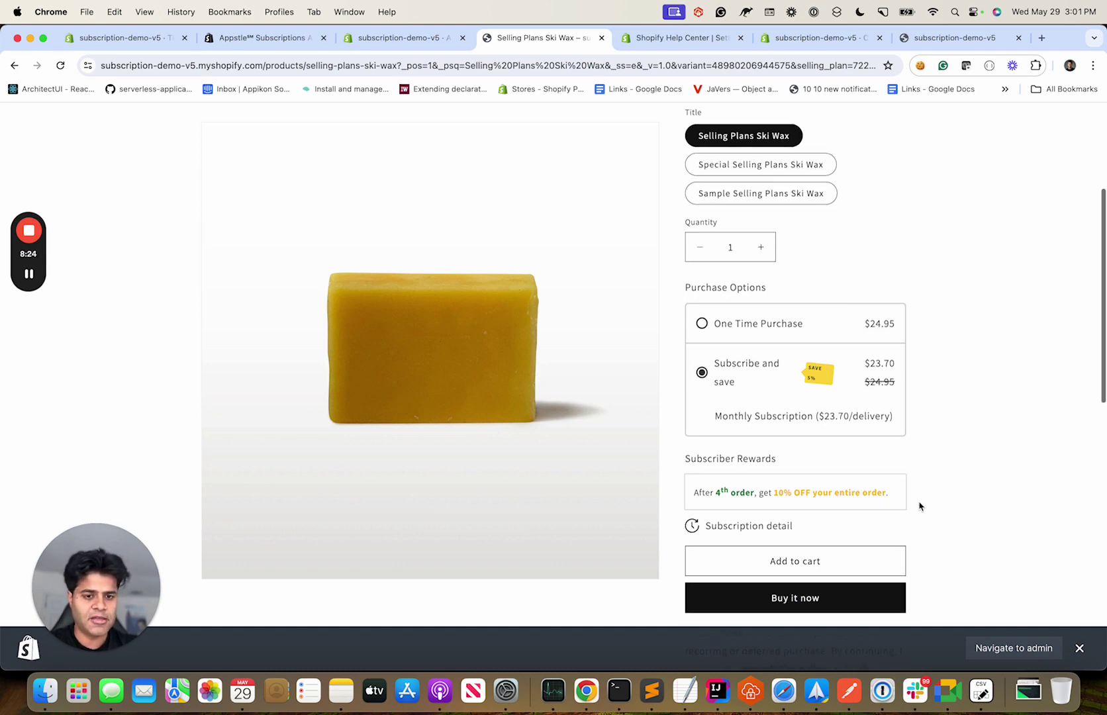
pyautogui.scroll(2, 919, 506)
pyautogui.scroll(-4, 919, 507)
pyautogui.scroll(2, 919, 507)
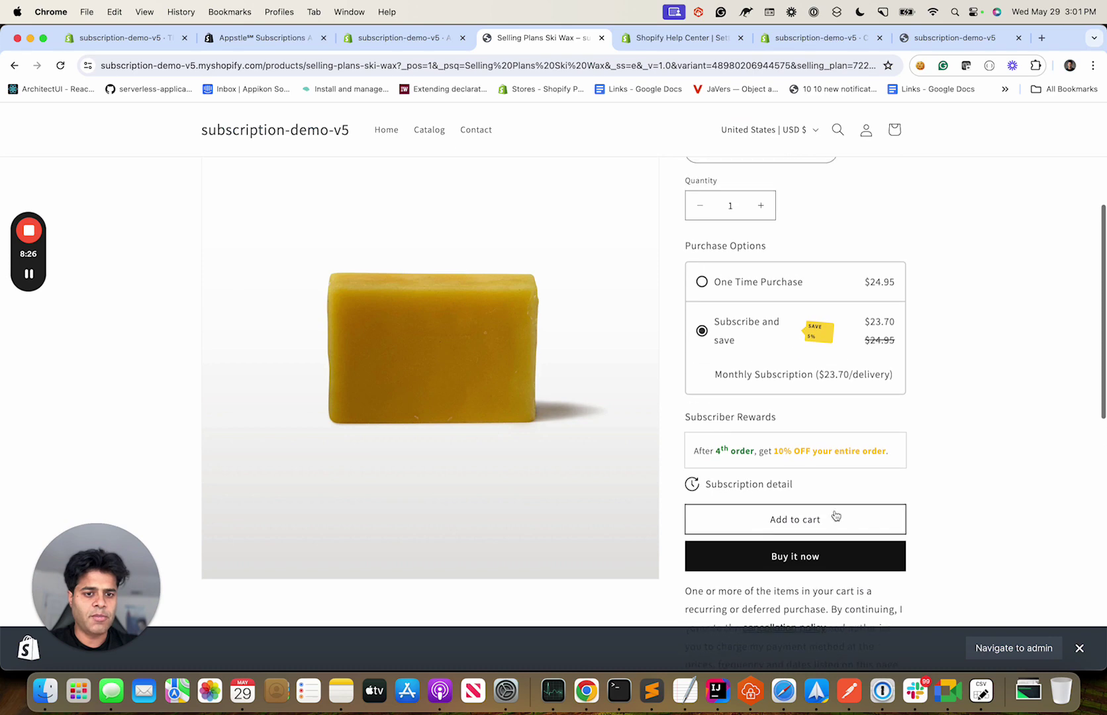
pyautogui.click(818, 523)
pyautogui.click(819, 304)
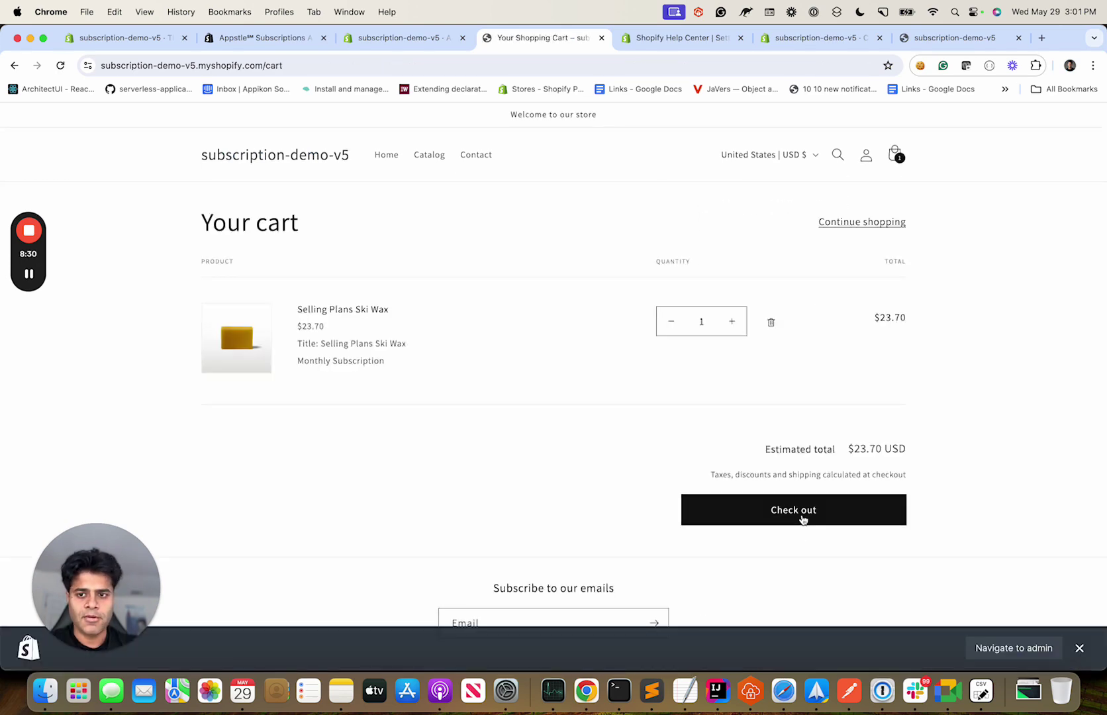
# Check out the Monthly Subscription cart, filling contact and delivery details from a saved address.
pyautogui.moveTo(298, 361); pyautogui.dragTo(387, 363)
pyautogui.click(767, 509)
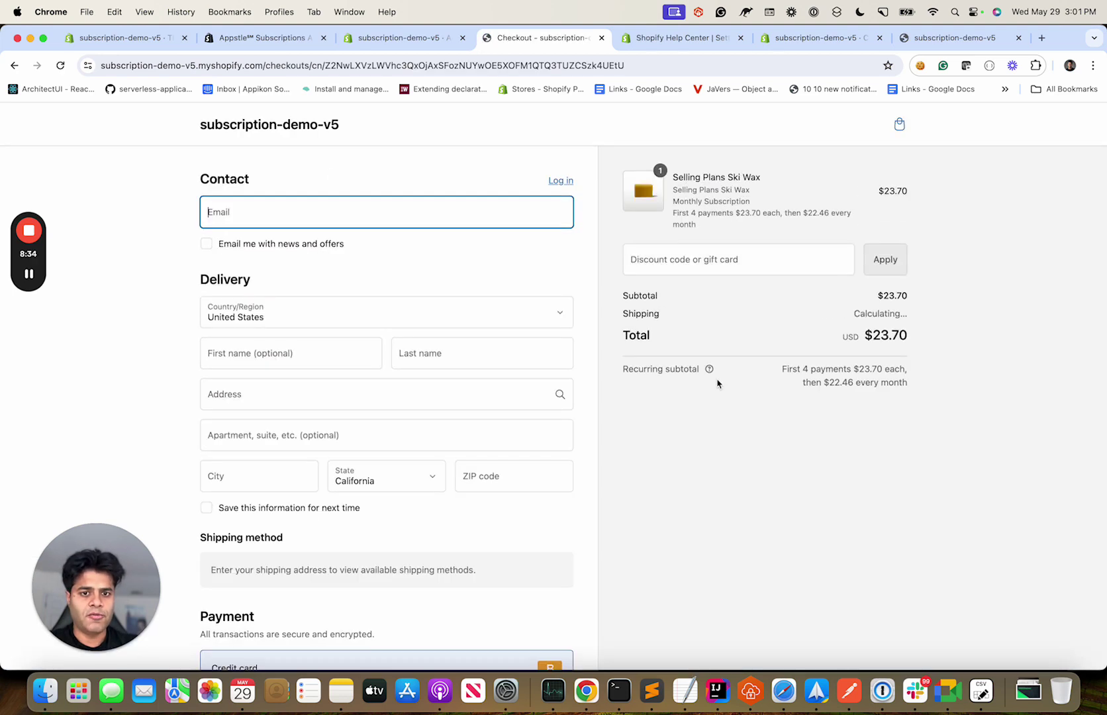
pyautogui.moveTo(699, 369); pyautogui.dragTo(686, 372)
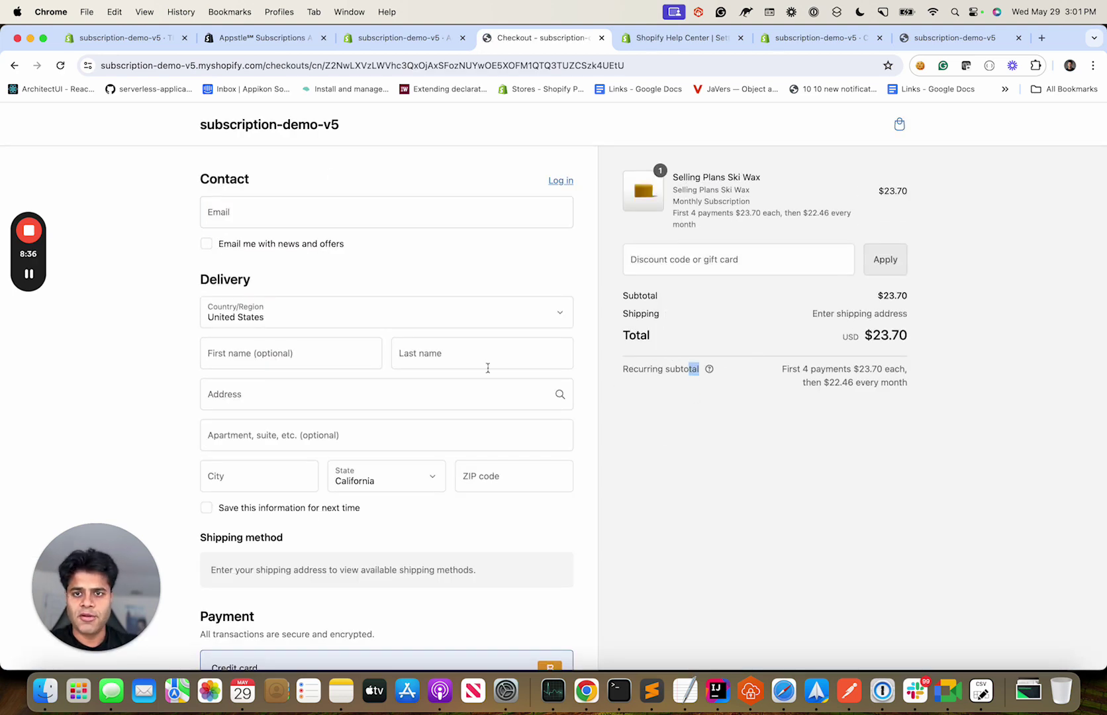
pyautogui.click(255, 207)
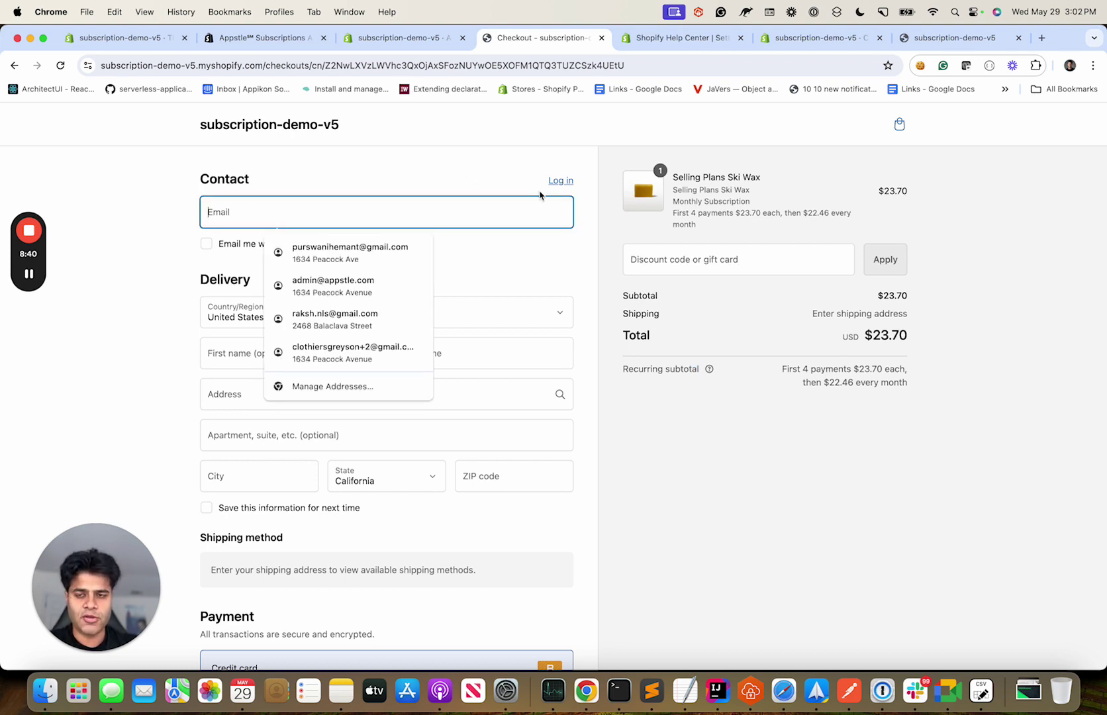
pyautogui.click(383, 248)
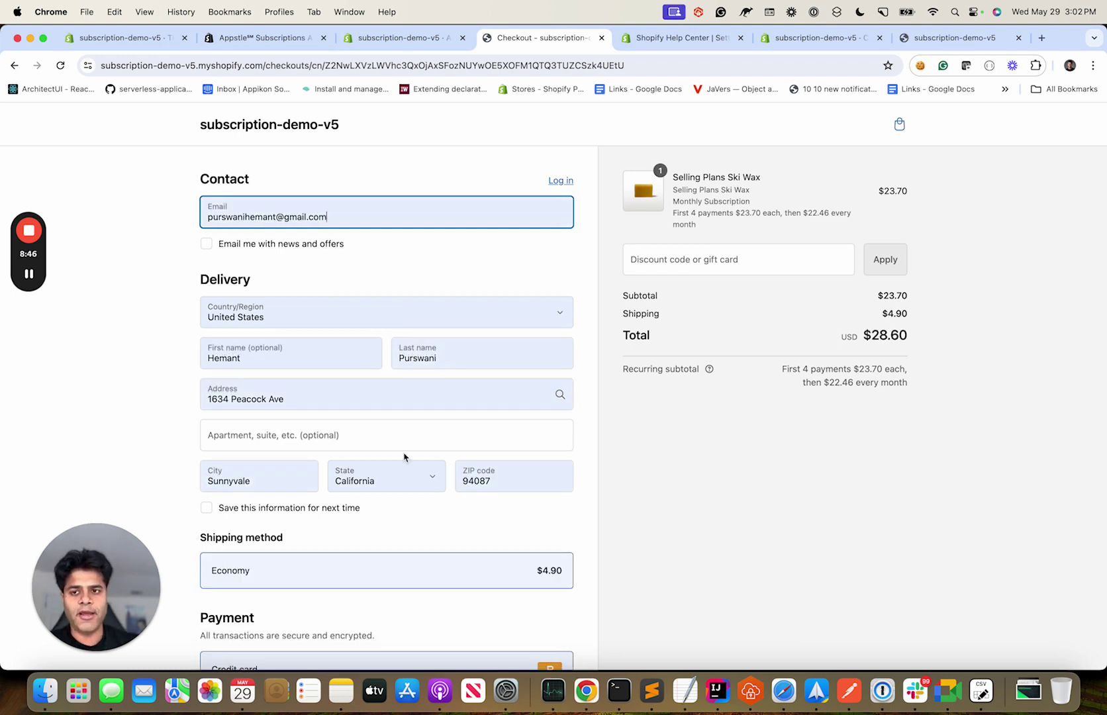
# Enter the test card number, expiry 10 / 25 and security code, then pay $28.60.
pyautogui.scroll(-5, 404, 456)
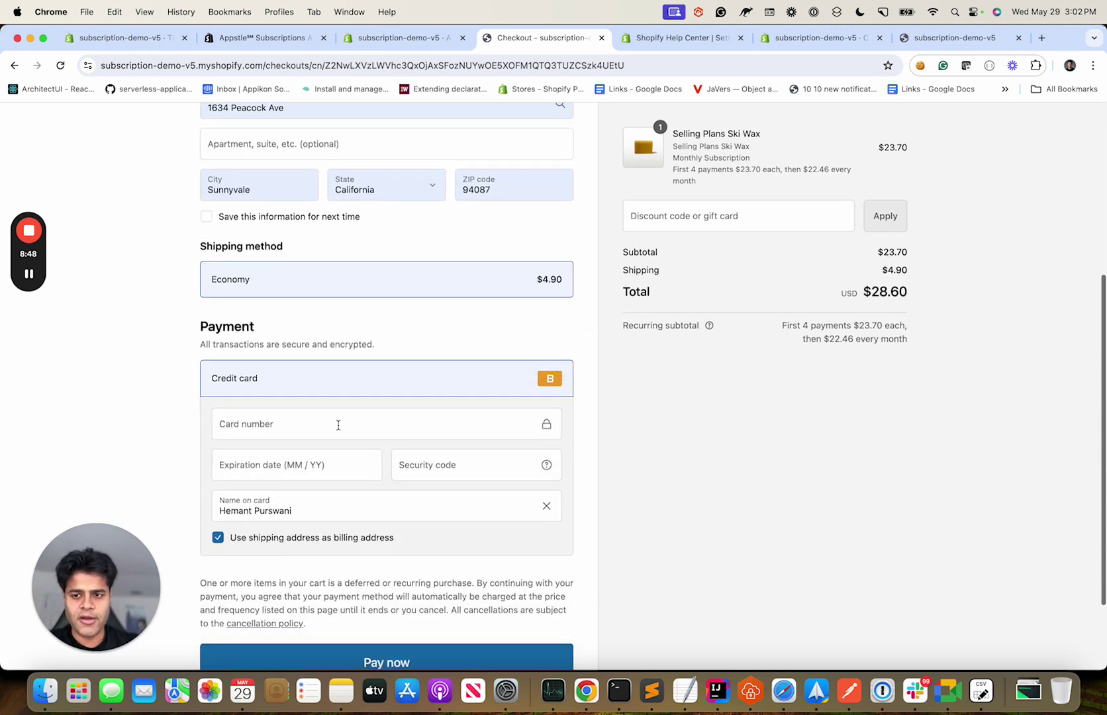
pyautogui.click(338, 425)
pyautogui.write('1')
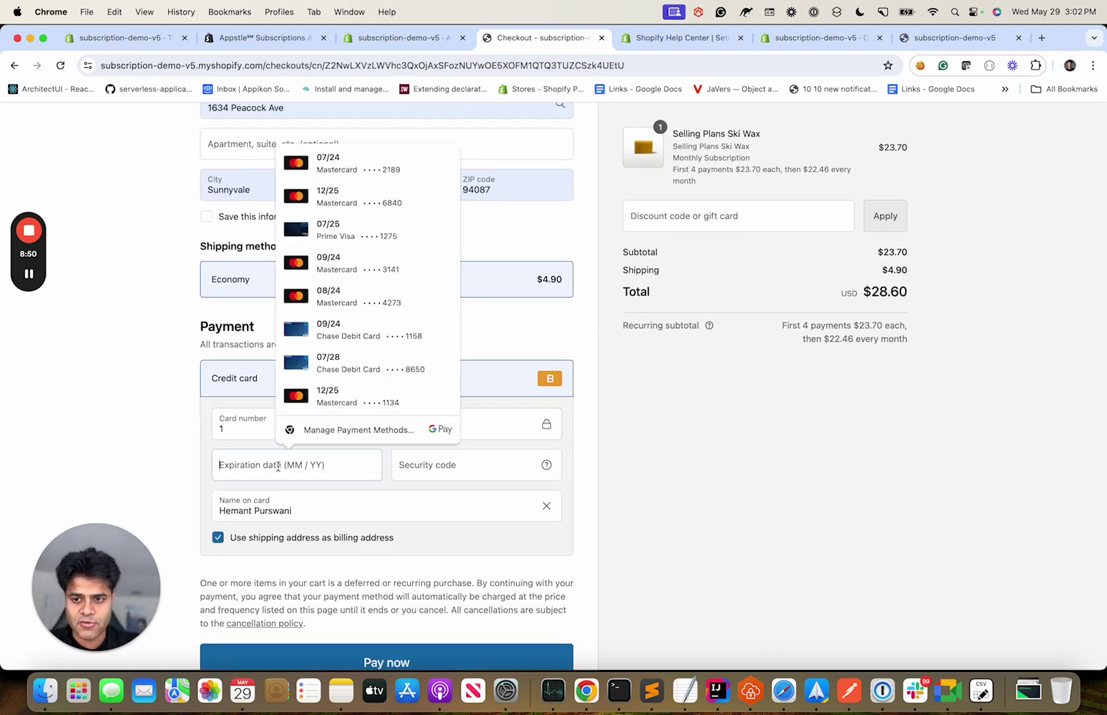
pyautogui.click(283, 475)
pyautogui.write('10 / 23')
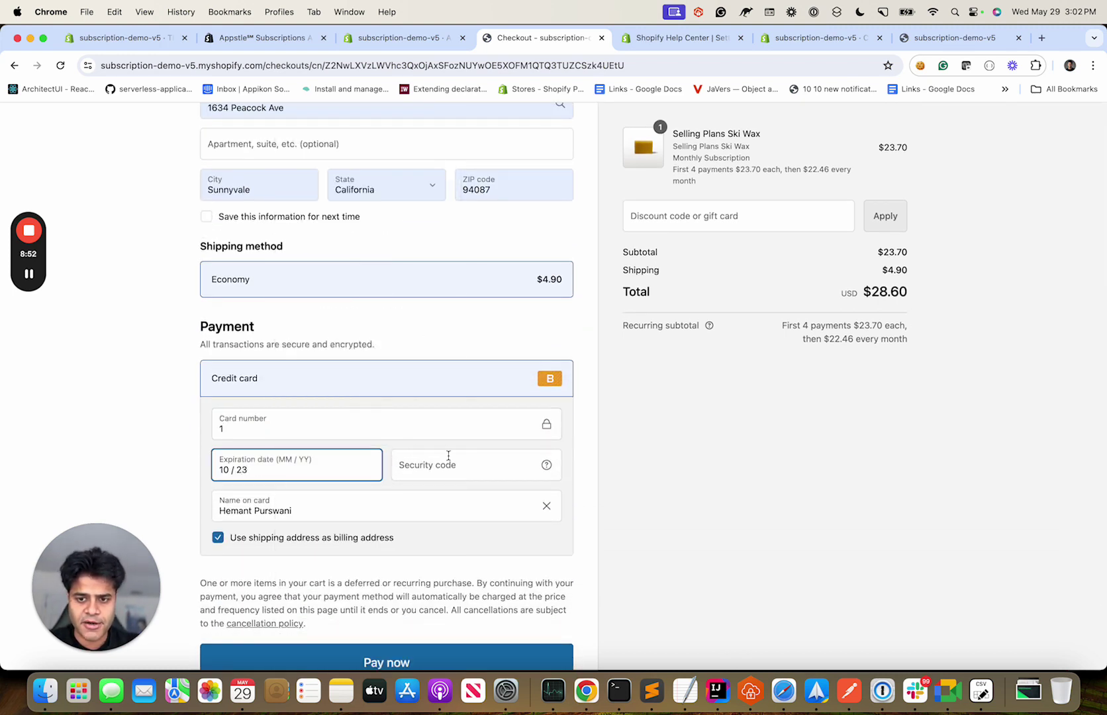
pyautogui.click(449, 456)
pyautogui.write('123')
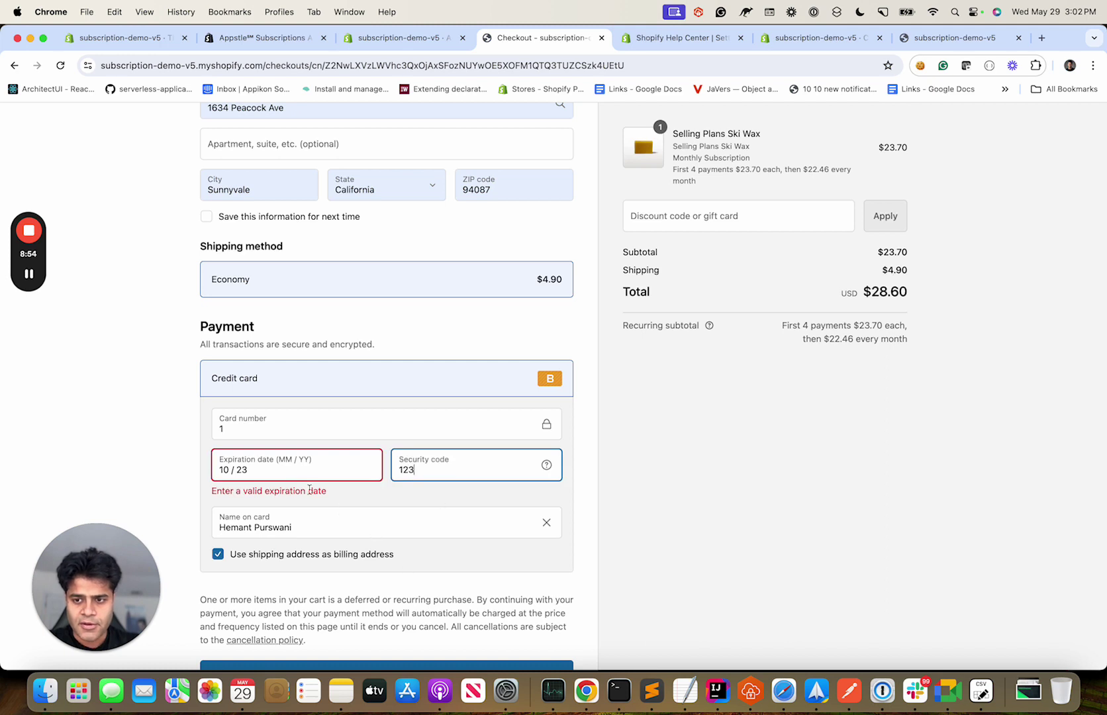
pyautogui.click(283, 470)
pyautogui.press('BackSpace')
pyautogui.write('5')
pyautogui.scroll(-2, 357, 579)
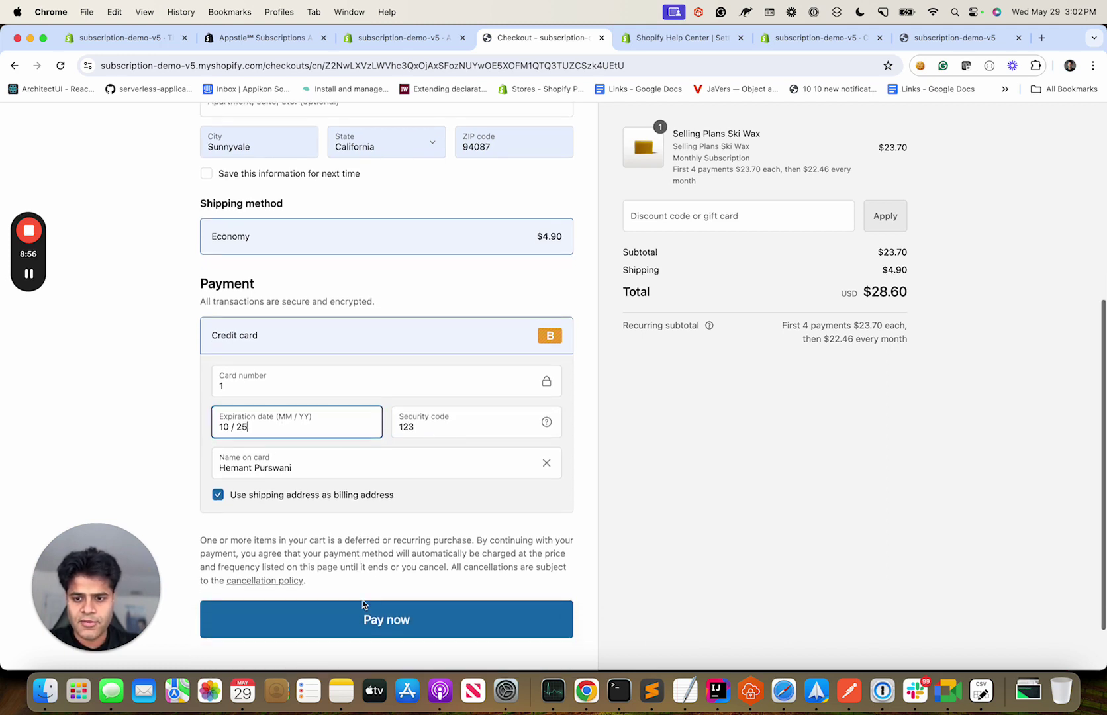
pyautogui.click(366, 619)
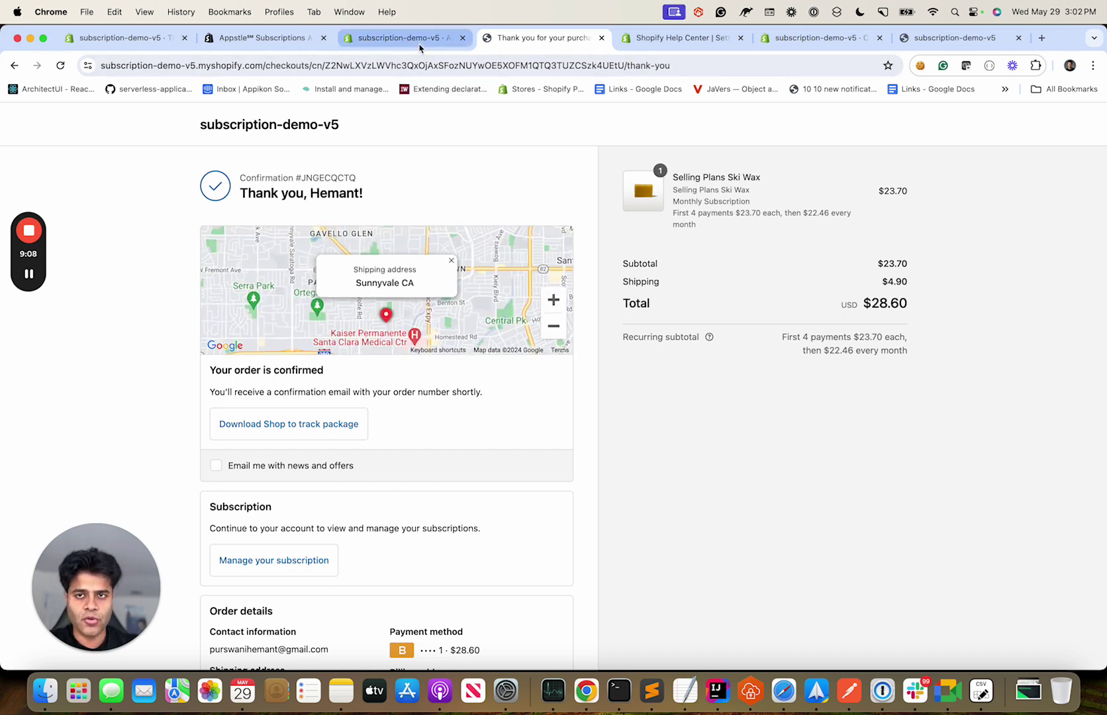
# Open order #1001 from the Orders list and view its linked monthly Ski Wax subscription.
pyautogui.click(420, 41)
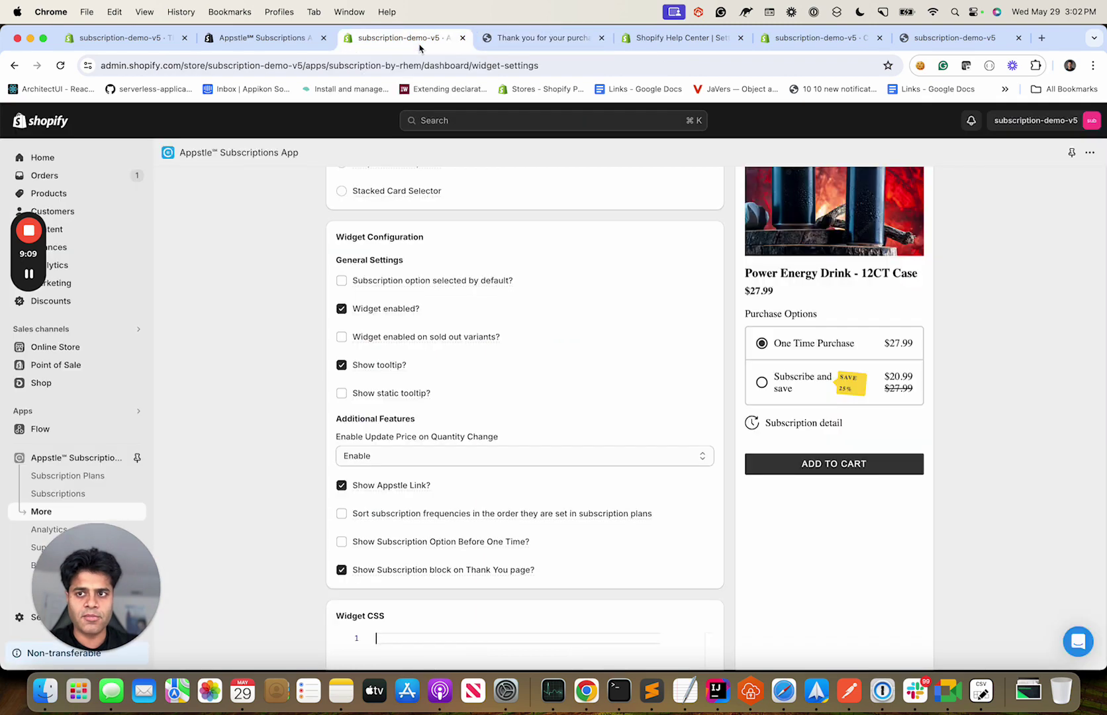
pyautogui.click(67, 179)
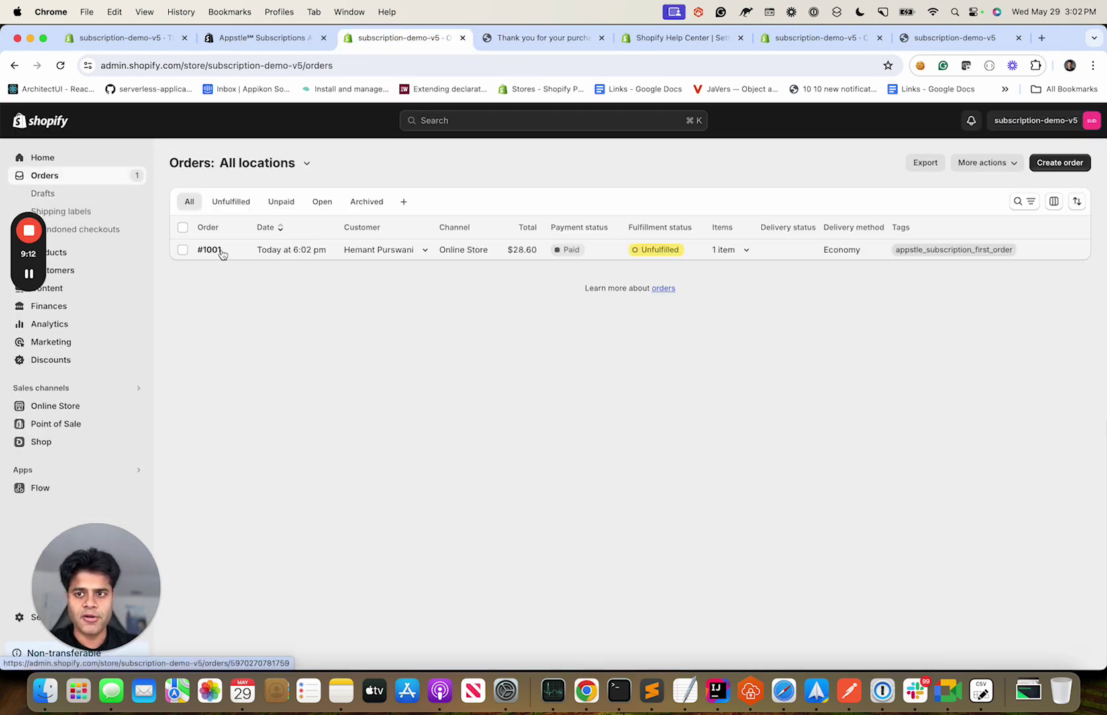
pyautogui.click(209, 251)
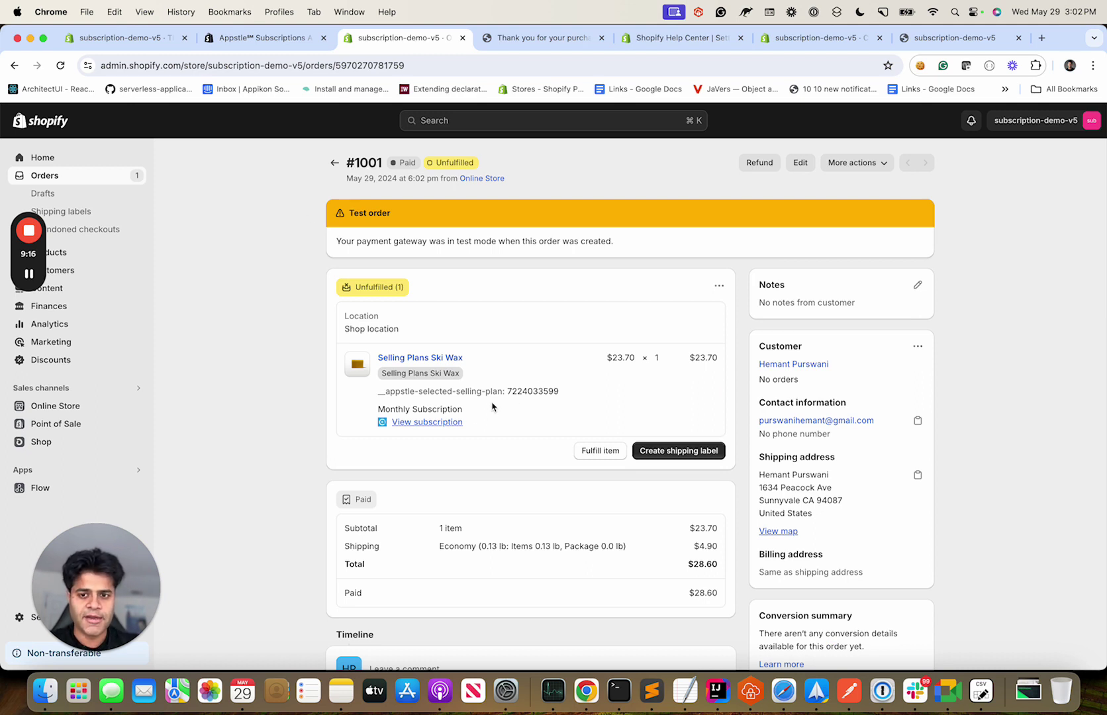
pyautogui.click(446, 423)
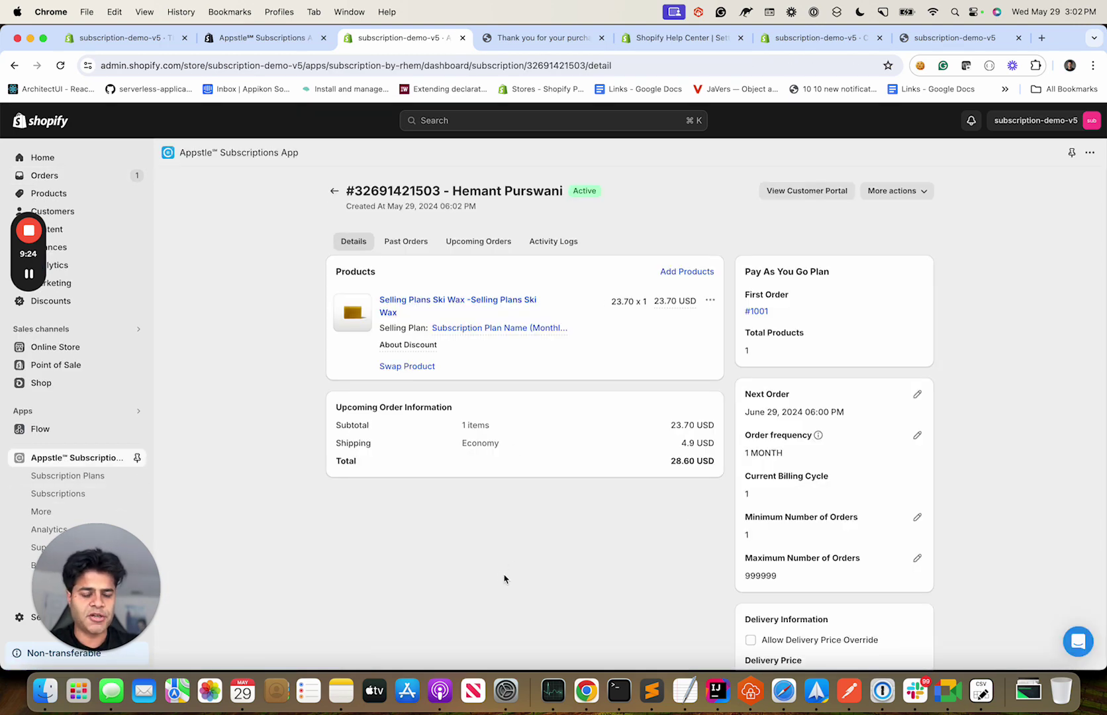
pyautogui.scroll(-2, 500, 578)
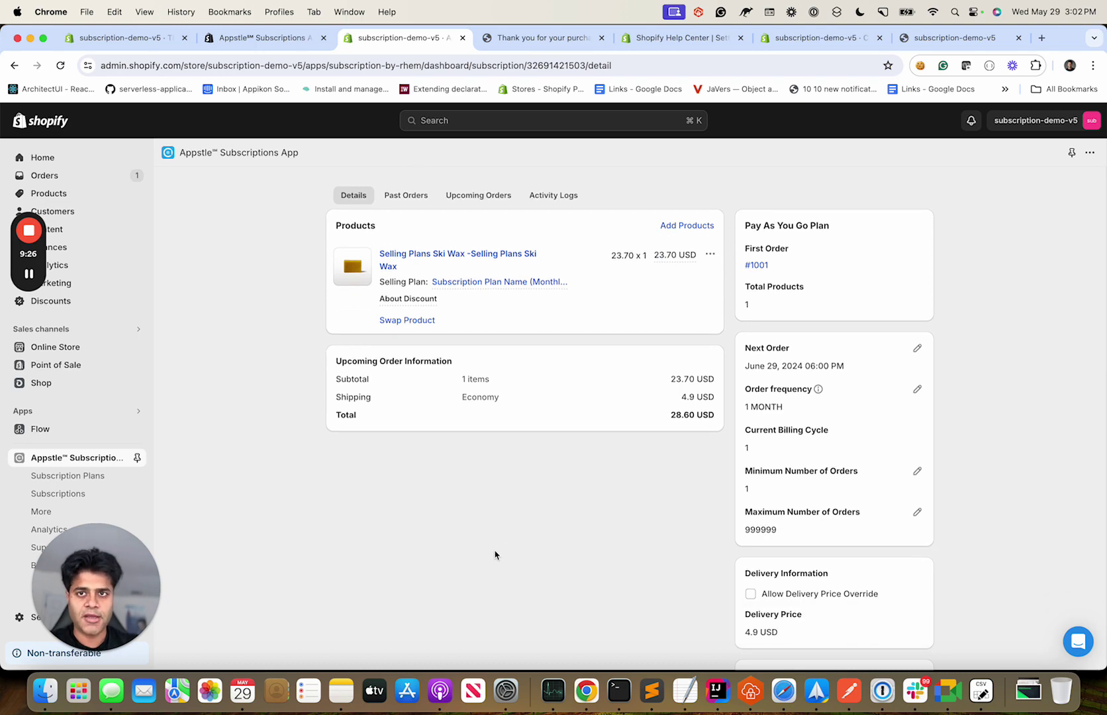
# From the 'Thank you for your purchase' page, follow 'Manage your subscription' to the account login.
pyautogui.click(541, 40)
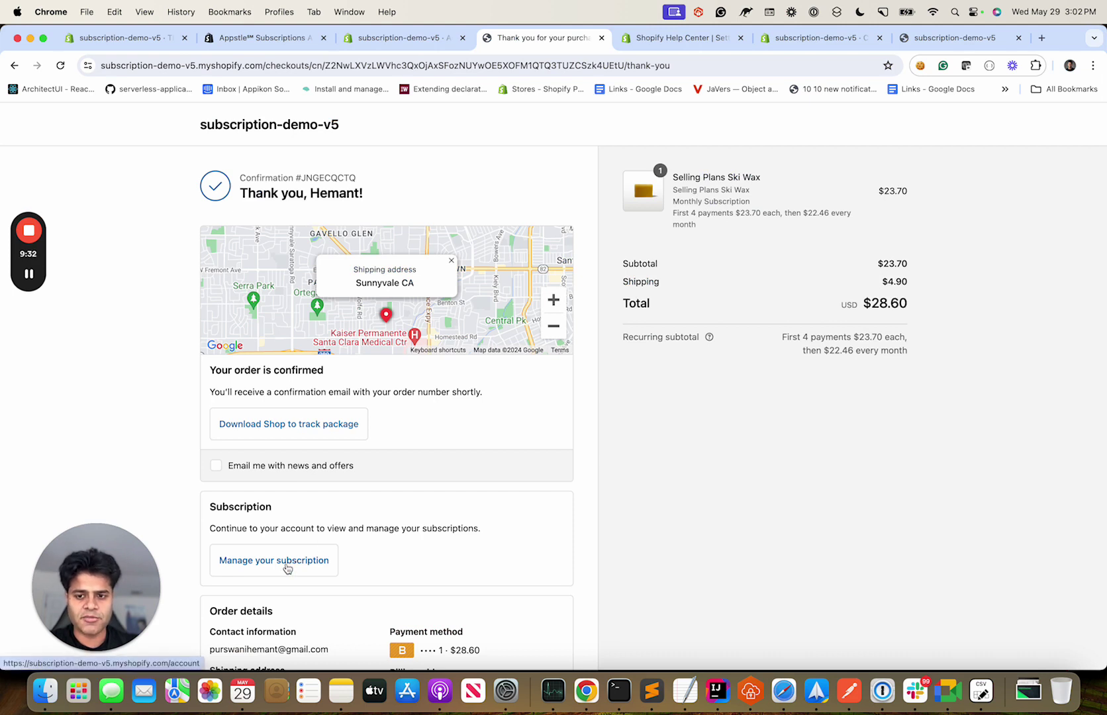
pyautogui.moveTo(226, 523); pyautogui.dragTo(458, 533)
pyautogui.click(455, 547)
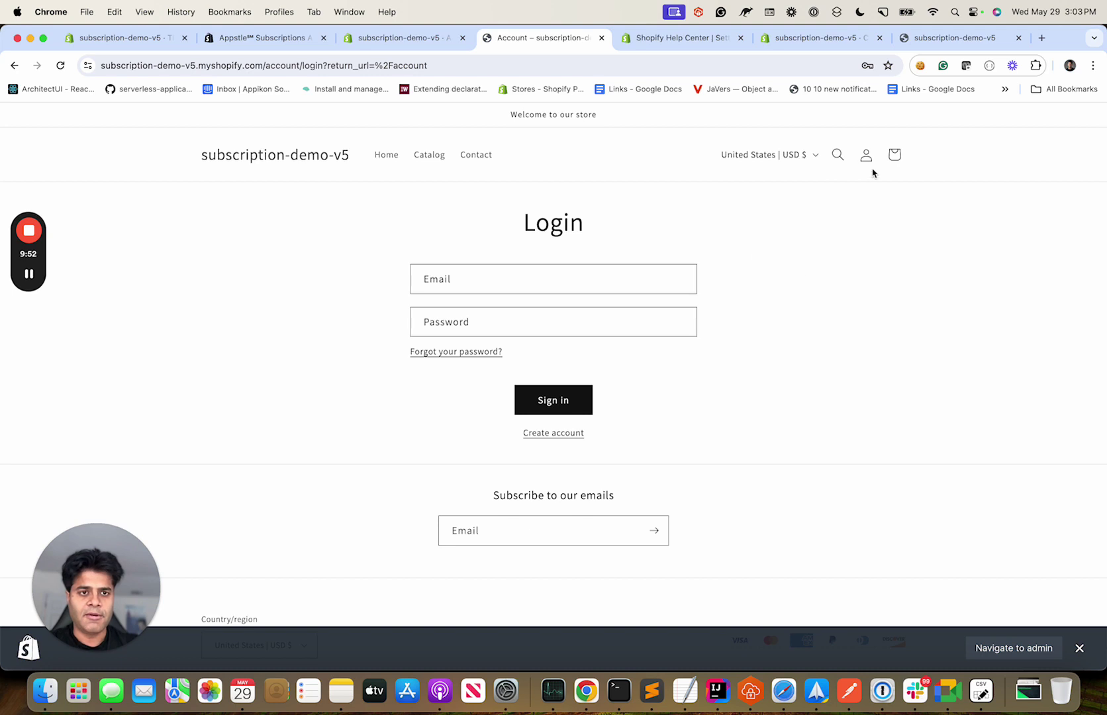
# Sign in to the customer portal with the saved login and open the subscription's full details.
pyautogui.click(484, 284)
pyautogui.click(544, 316)
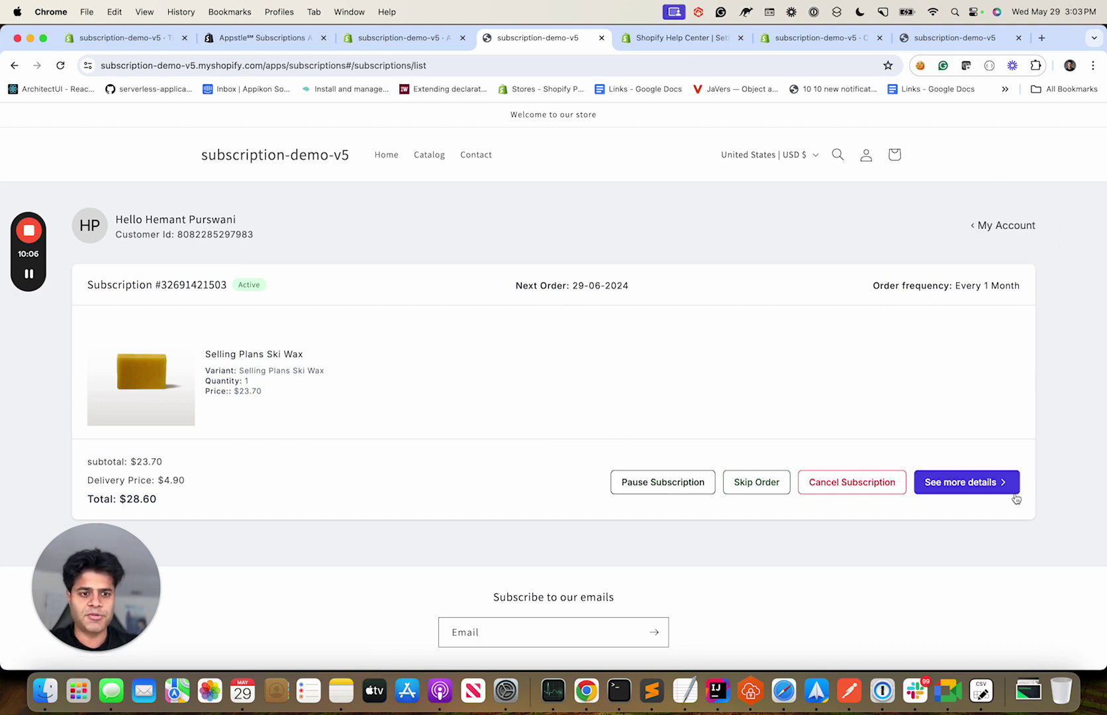
pyautogui.click(985, 488)
# Scroll through the Ski Wax subscription details, show One Time Purchase products, and return to admin.
pyautogui.scroll(-6, 870, 571)
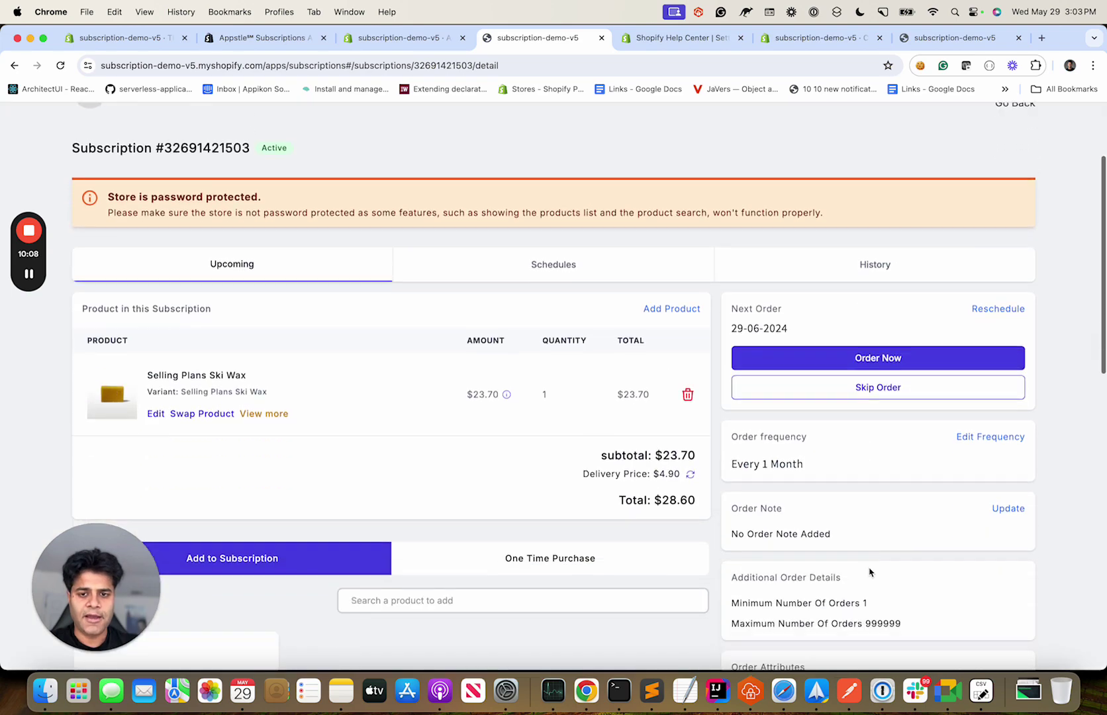
pyautogui.scroll(5, 869, 569)
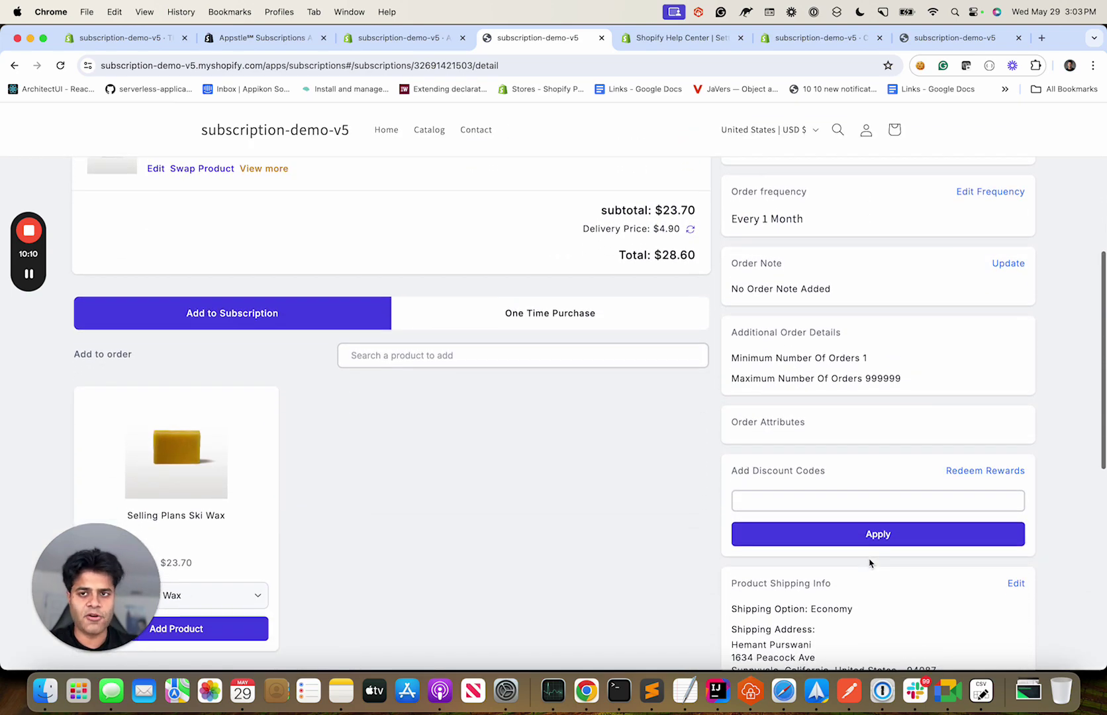
pyautogui.scroll(2, 870, 563)
pyautogui.scroll(-8, 867, 560)
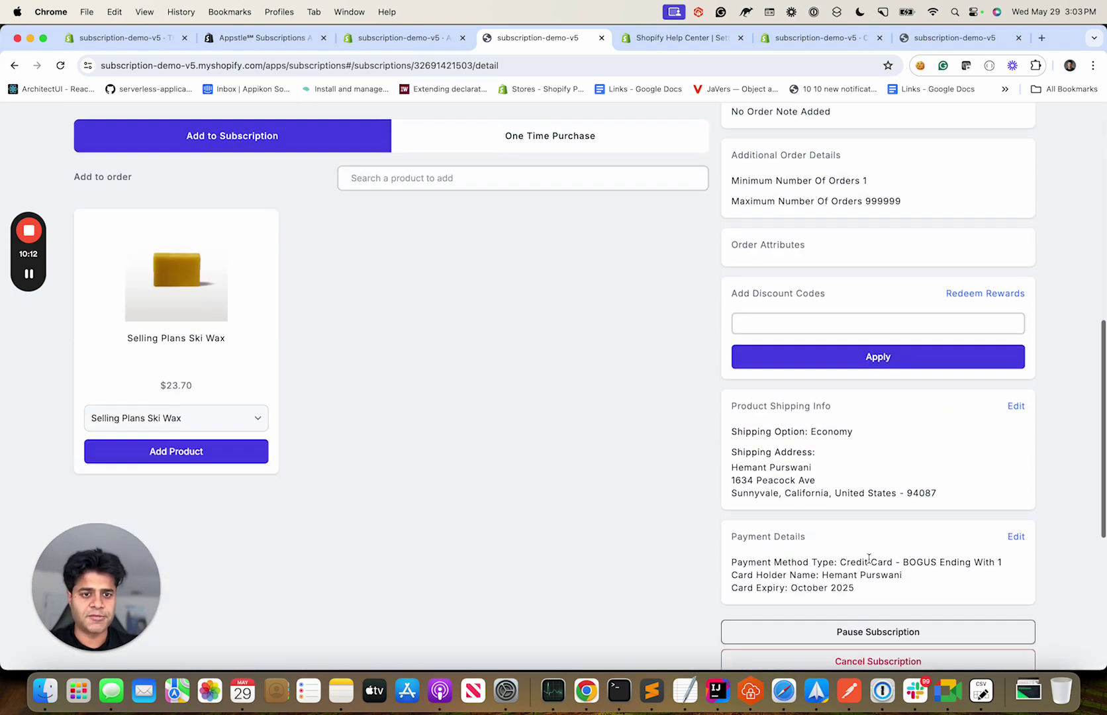
pyautogui.scroll(6, 868, 560)
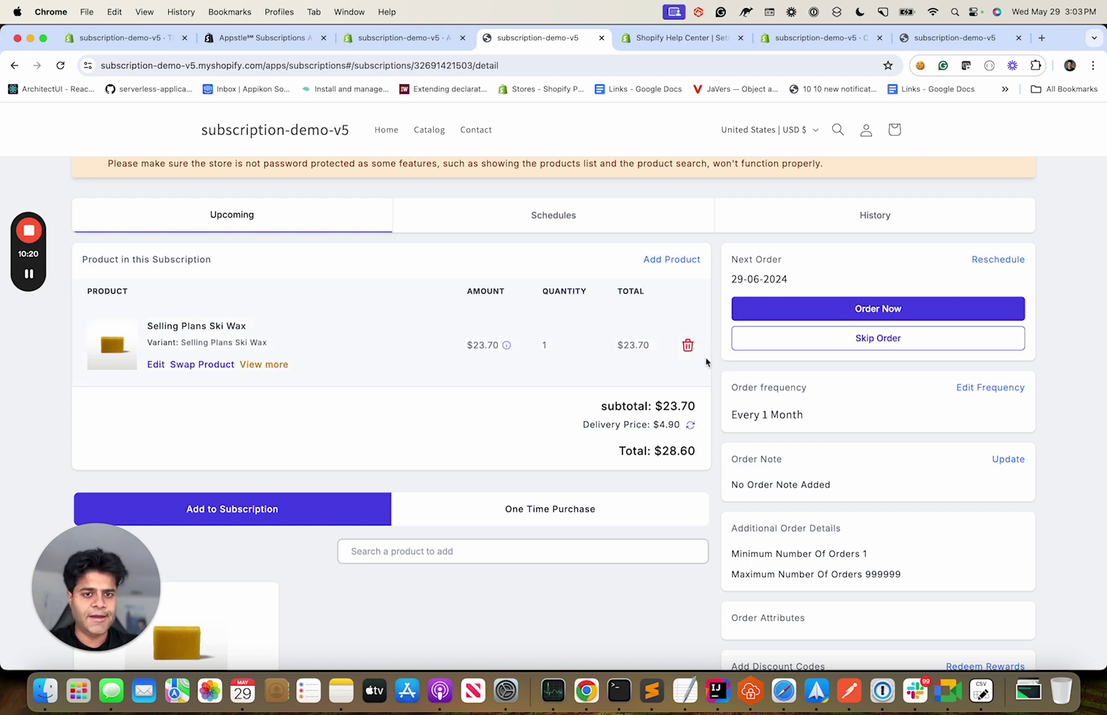
pyautogui.click(546, 521)
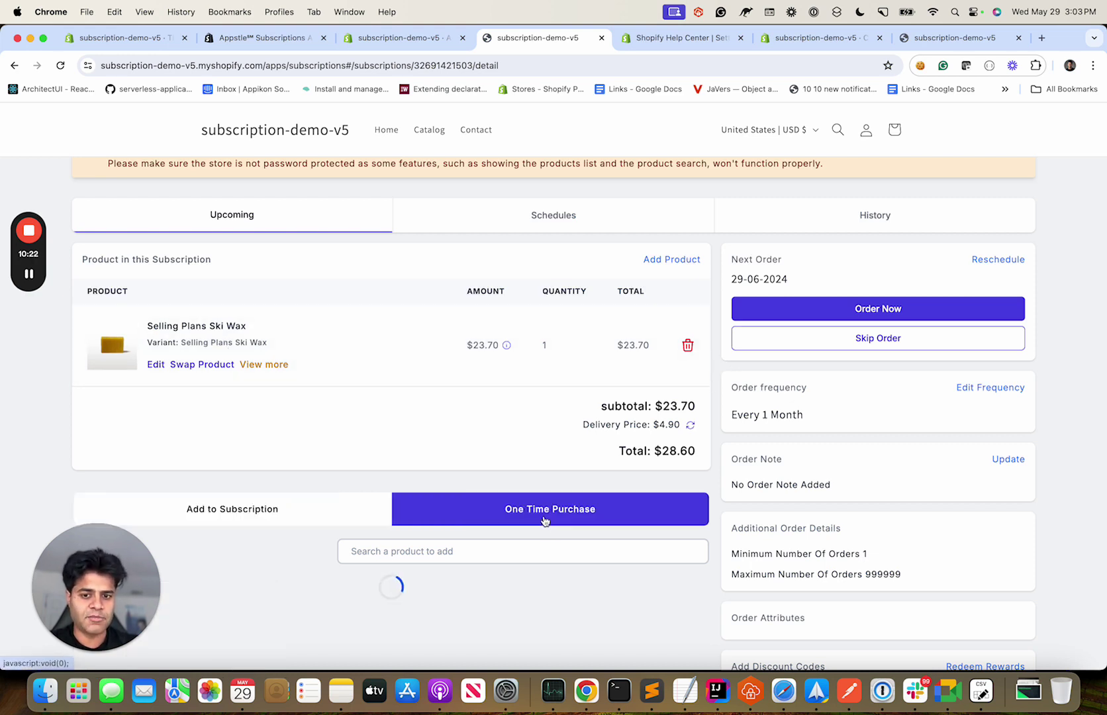
pyautogui.click(409, 37)
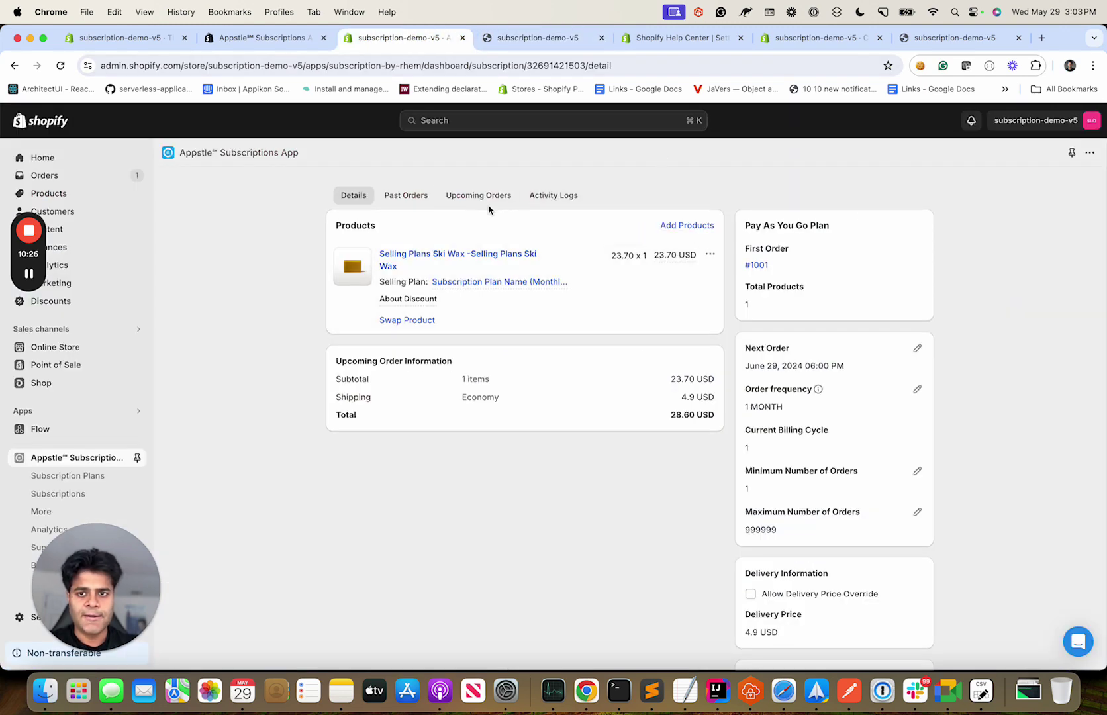
# Go to Subscriptions and open the Customers list showing the one active subscriber.
pyautogui.click(63, 494)
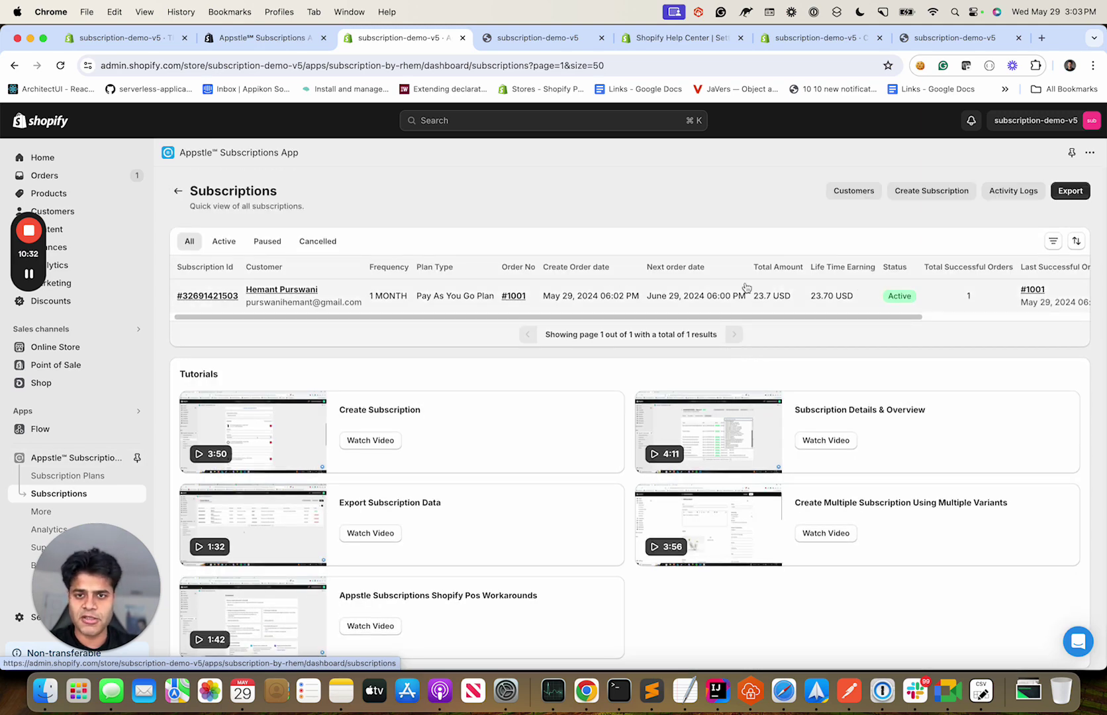
pyautogui.click(854, 192)
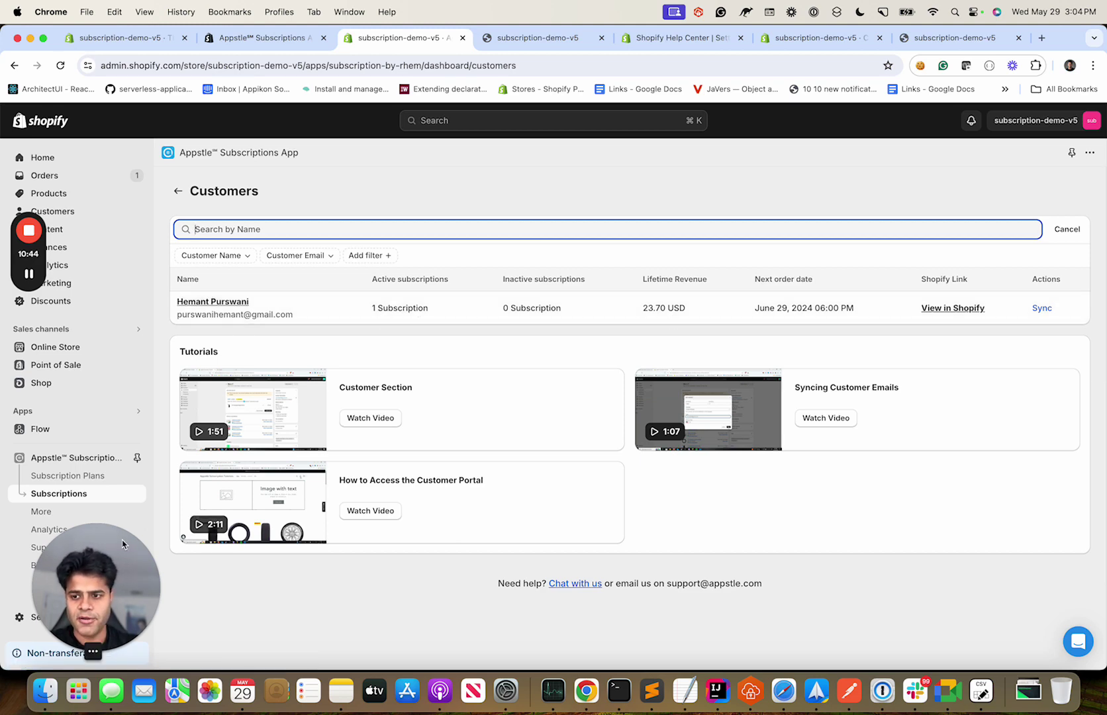
pyautogui.moveTo(122, 539); pyautogui.dragTo(294, 569)
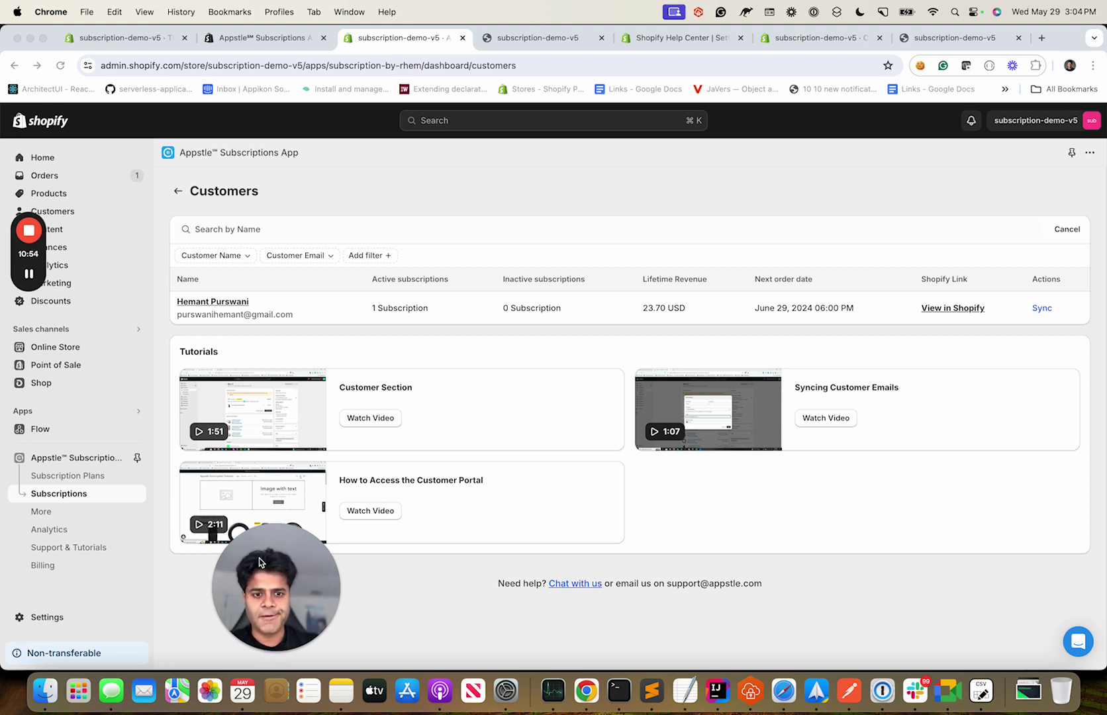
# Open the Monthly Subscription plan's Loyalty settings and add a new rule.
pyautogui.click(66, 475)
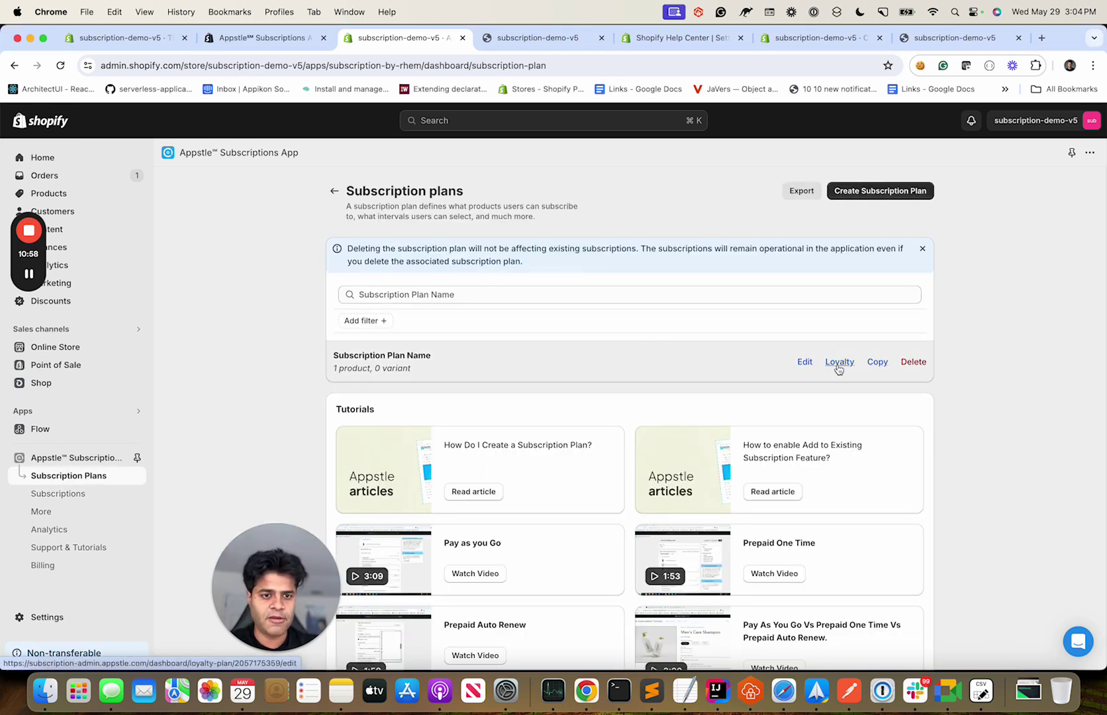
pyautogui.click(838, 363)
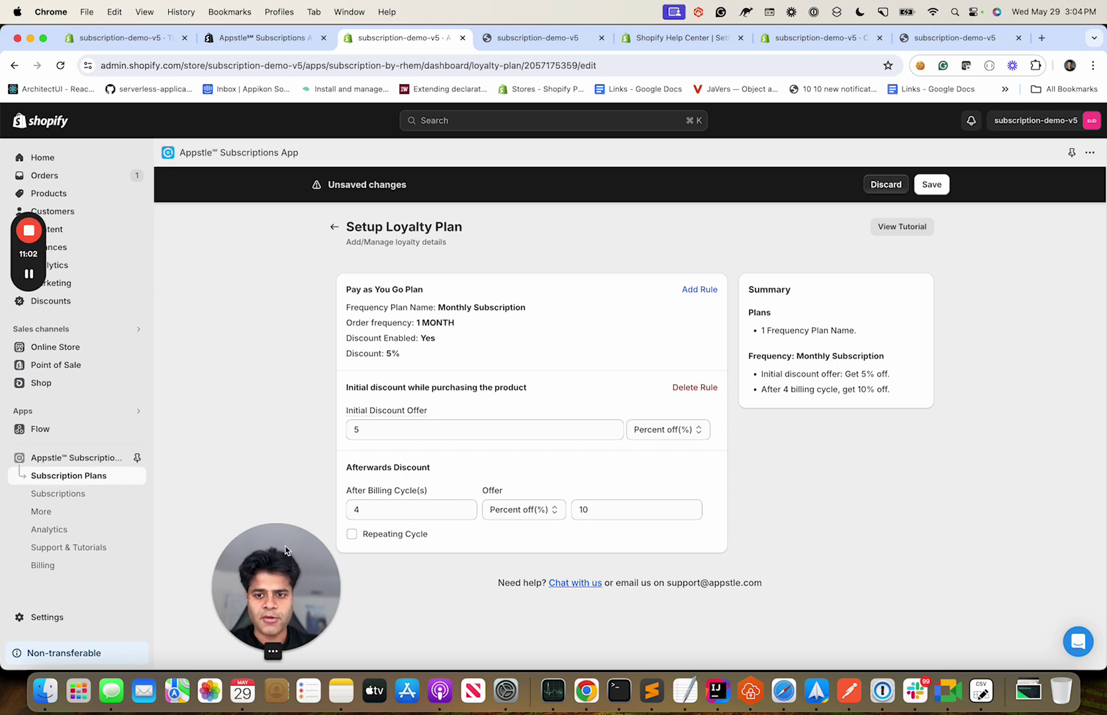
pyautogui.moveTo(279, 554); pyautogui.dragTo(259, 488)
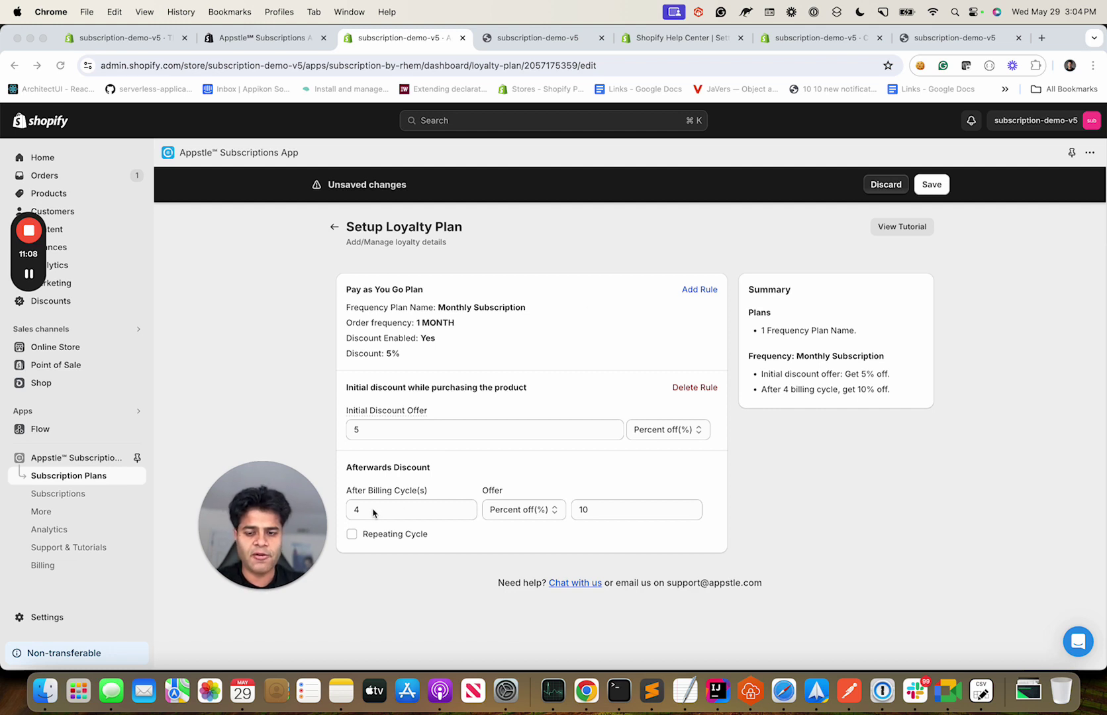
pyautogui.click(703, 290)
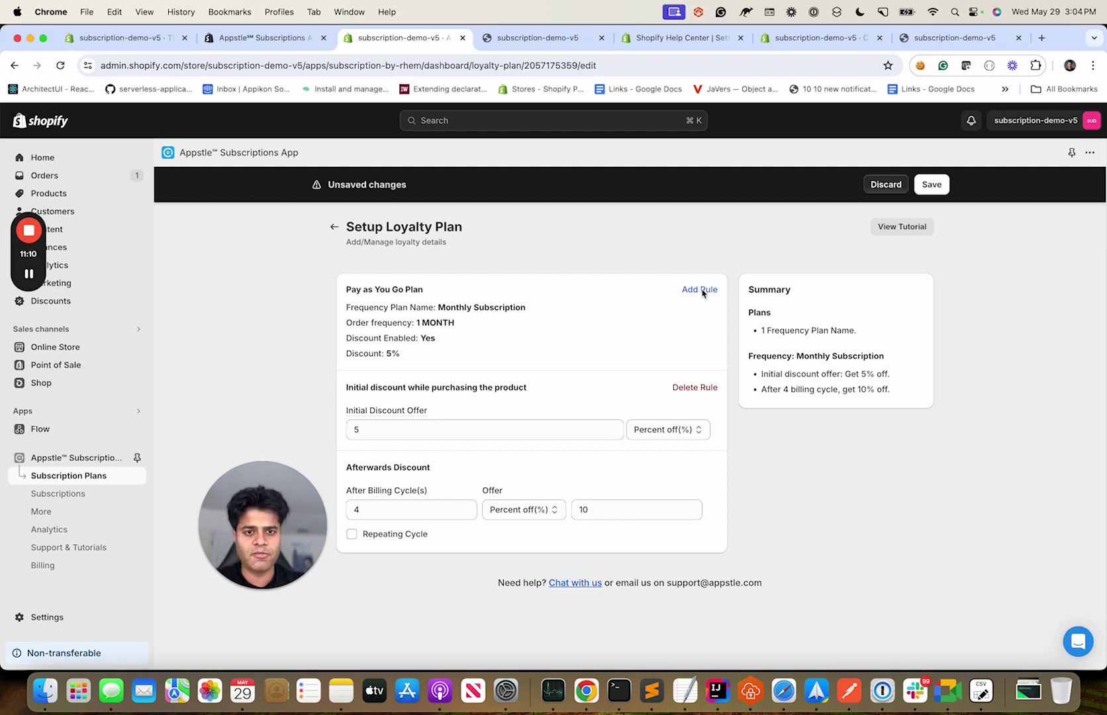
pyautogui.scroll(-3, 465, 588)
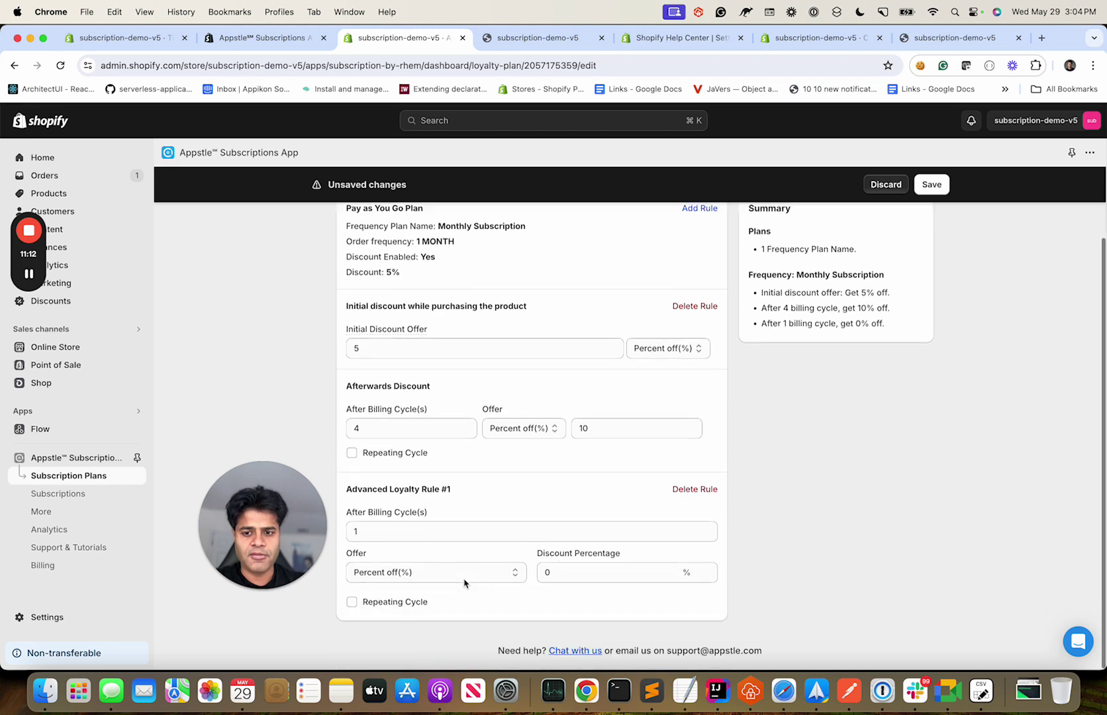
# Set the loyalty rule to 20% discount after 10 billing cycles.
pyautogui.click(385, 536)
pyautogui.press('BackSpace')
pyautogui.write('10')
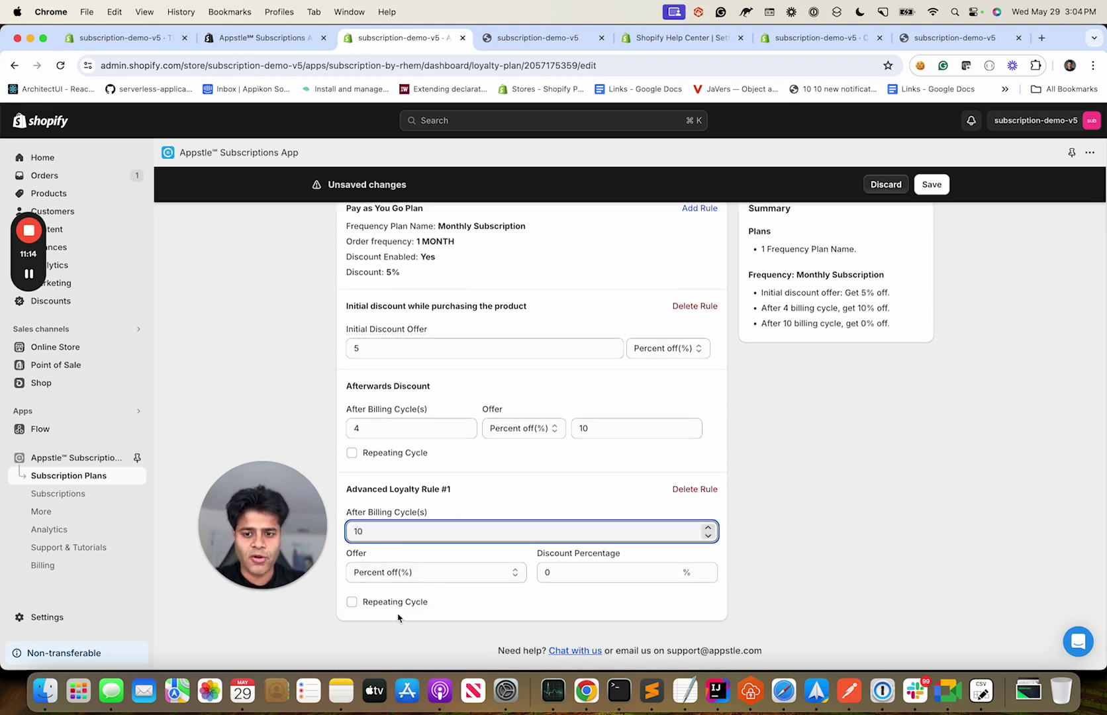
pyautogui.click(600, 572)
pyautogui.press('BackSpace')
pyautogui.write('20')
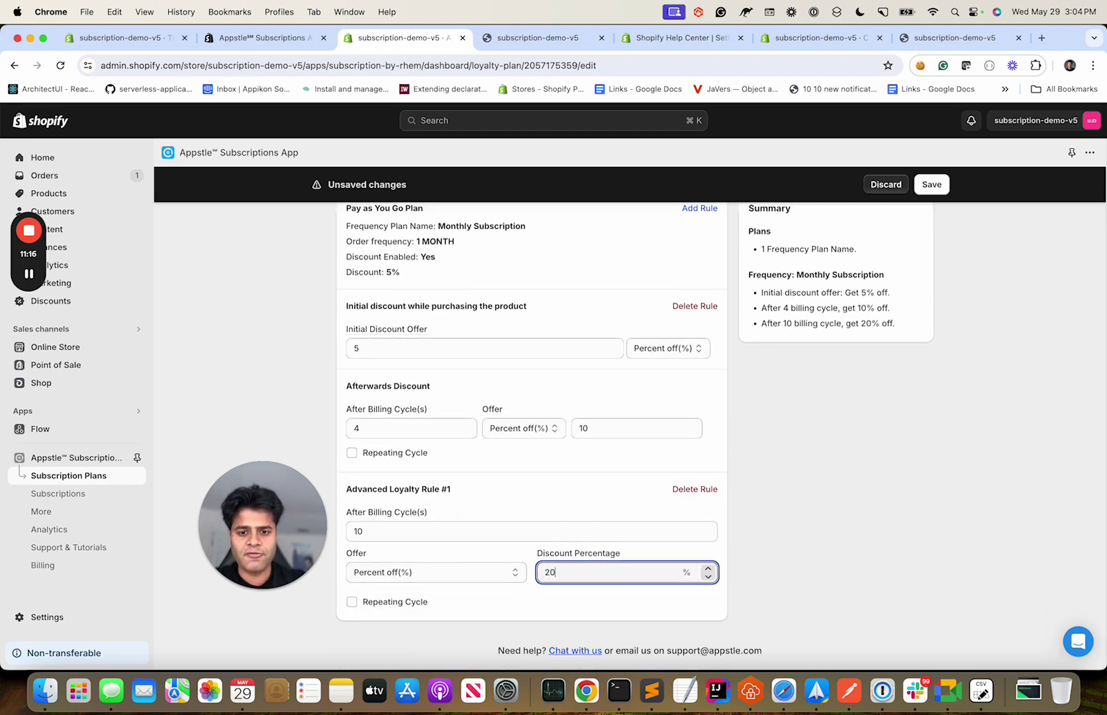
pyautogui.scroll(3, 868, 413)
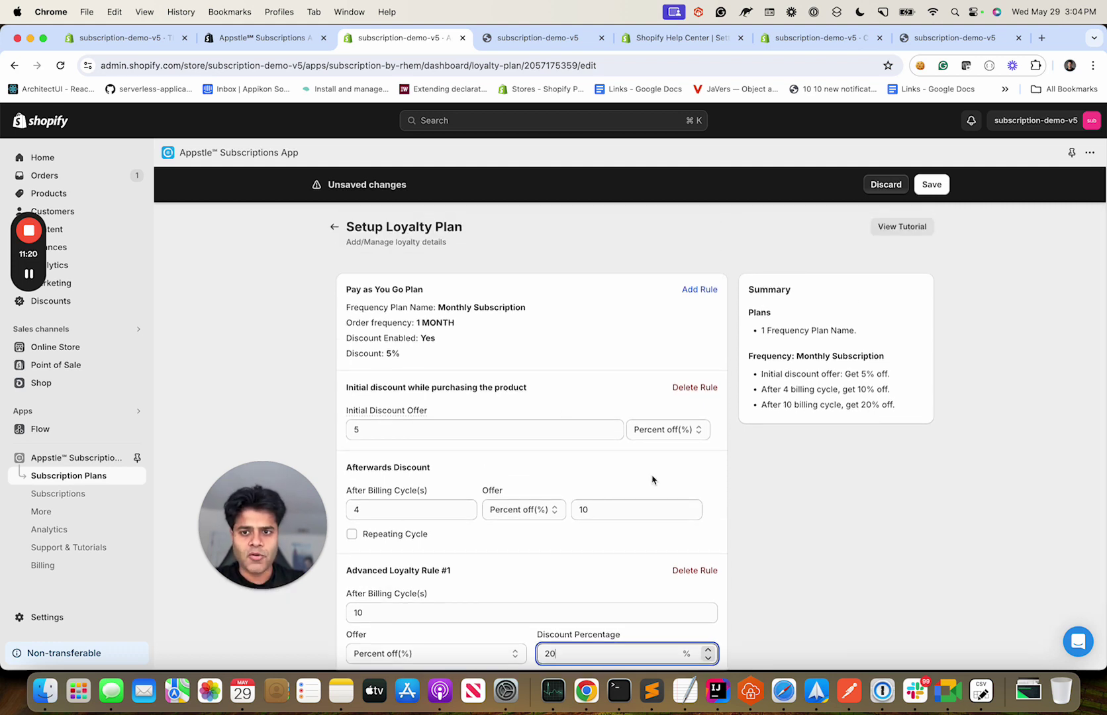
pyautogui.click(68, 547)
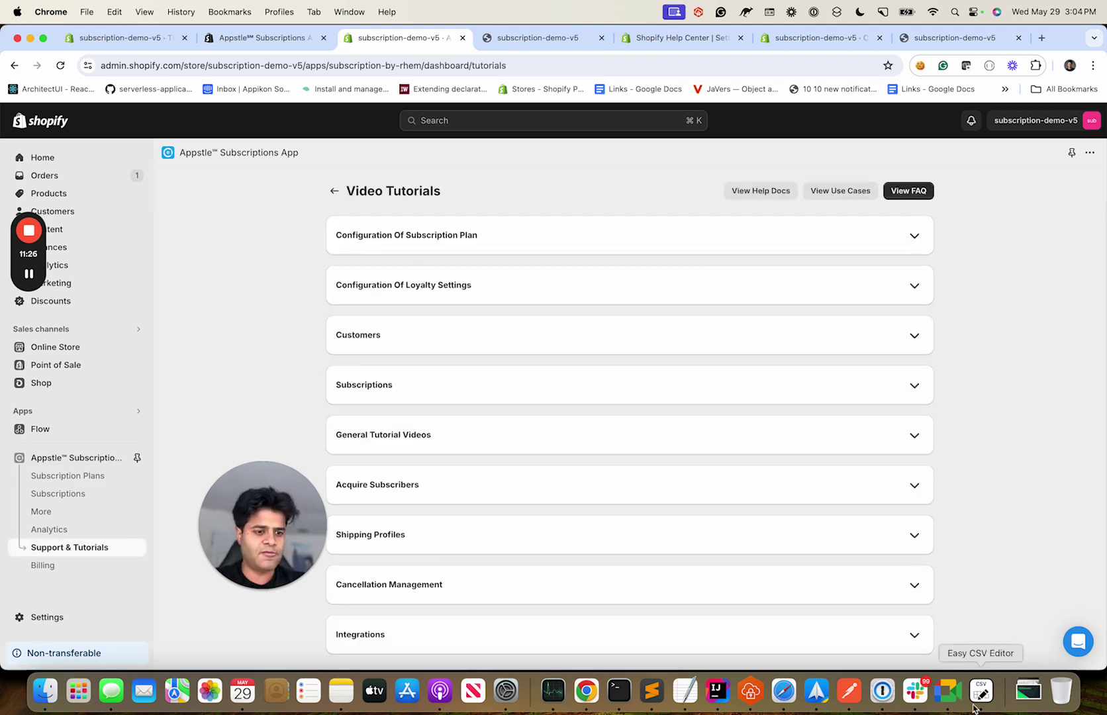
# Open the Intercom support chat over the Video Tutorials page.
pyautogui.click(1078, 642)
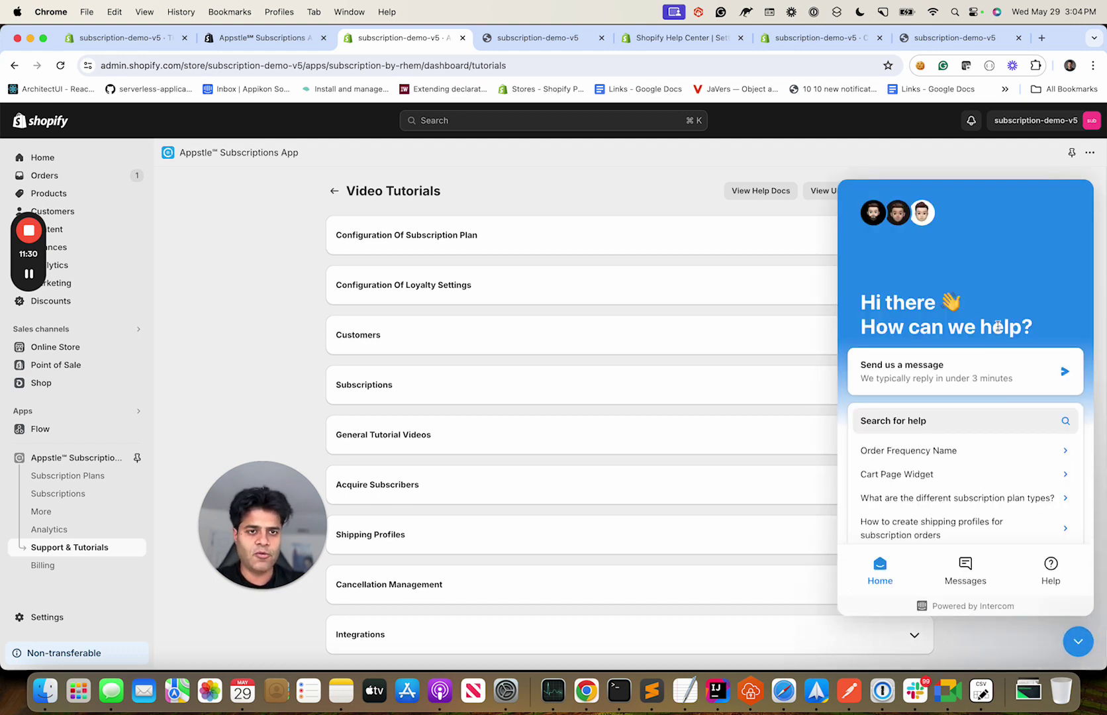